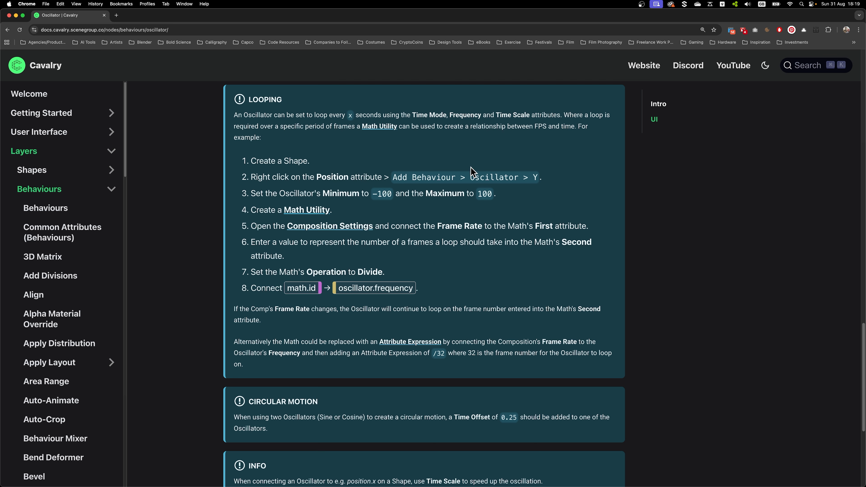
# Switch to Cavalry and play back the "Square - Triangle - Sawtooth" and "Sine - Cos - Tangent" wave type compositions.
pyautogui.scroll(20, 239, 354)
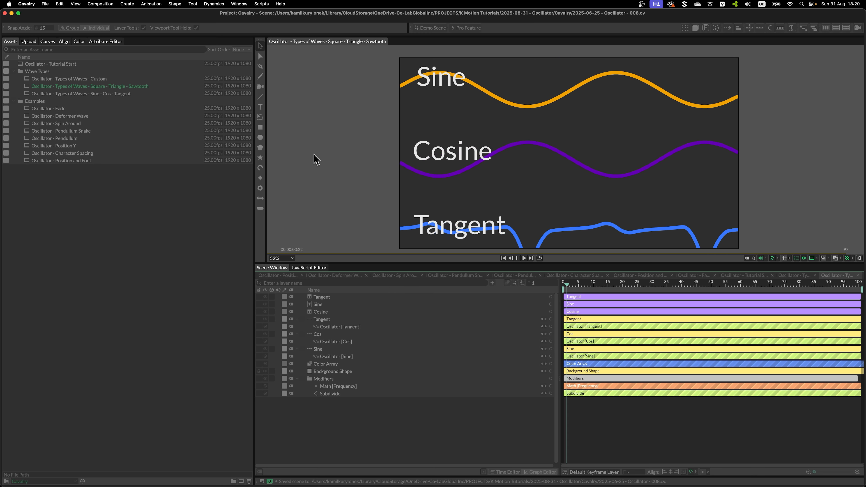
pyautogui.press('space')
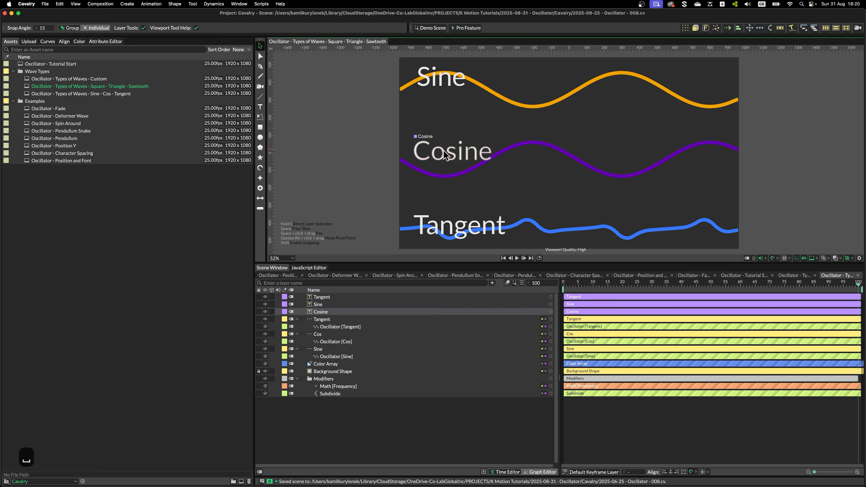
pyautogui.press('space')
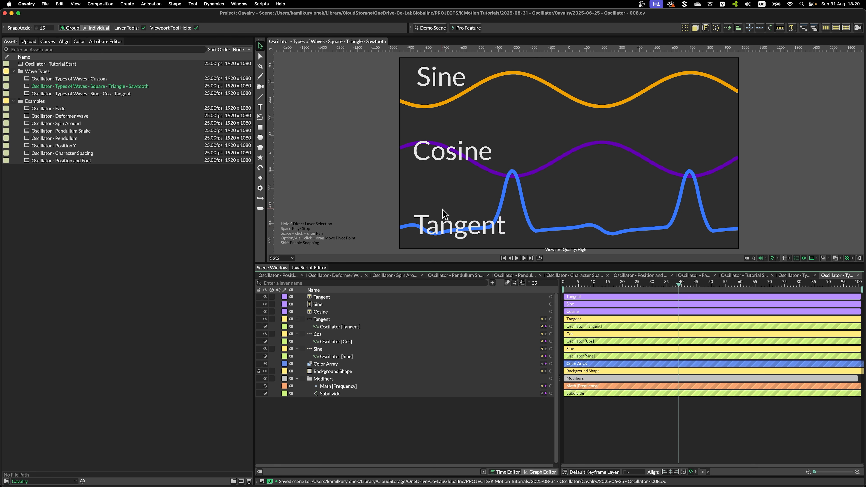
pyautogui.doubleClick(116, 93)
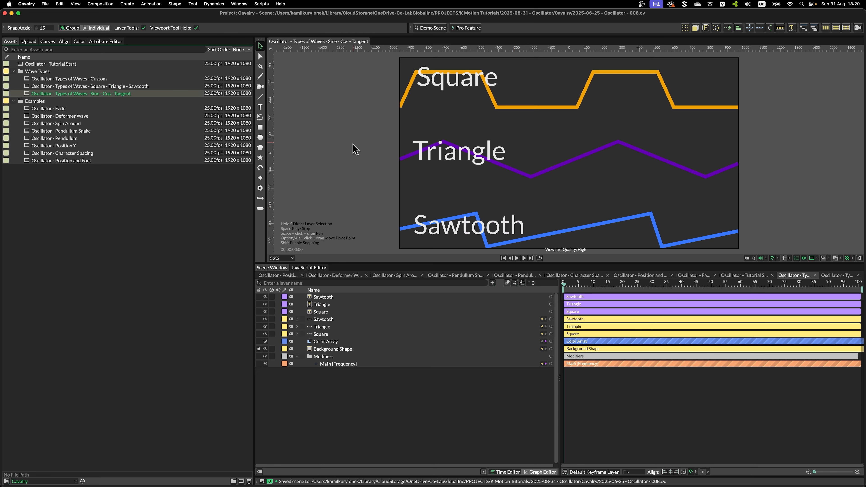
pyautogui.press('space')
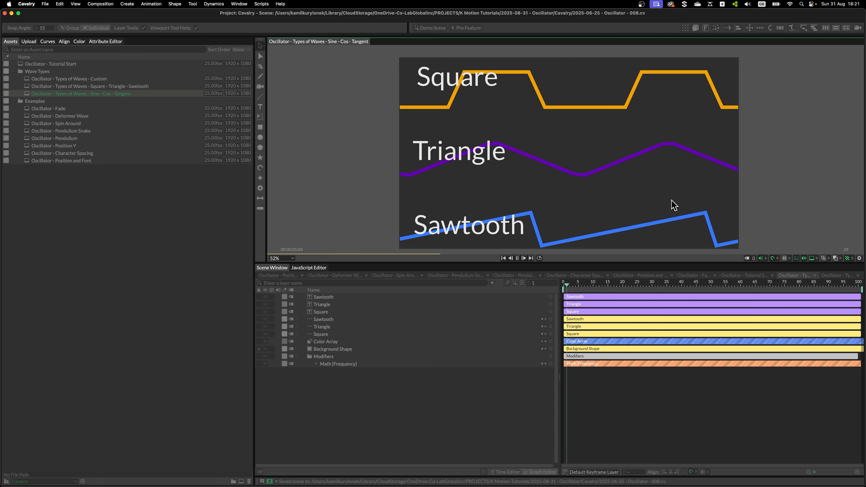
pyautogui.press('space')
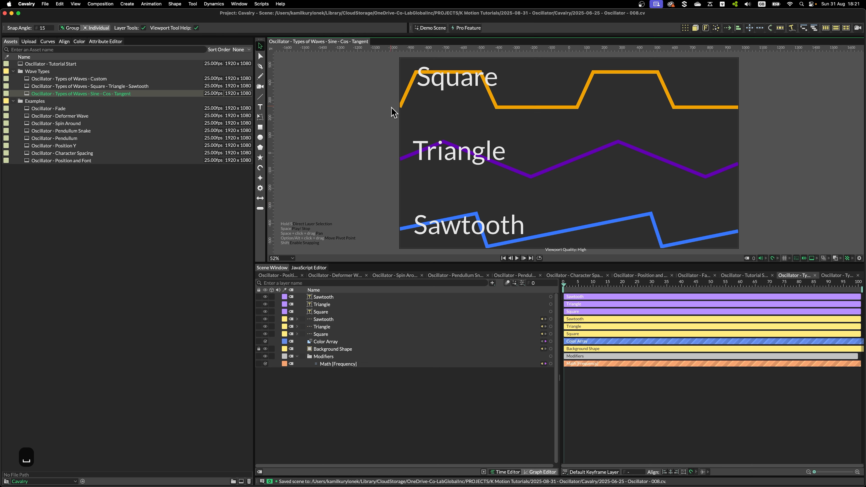
# Play back the "Types of Waves - Custom" composition and the "Position and Font" example composition.
pyautogui.doubleClick(122, 80)
pyautogui.press('space')
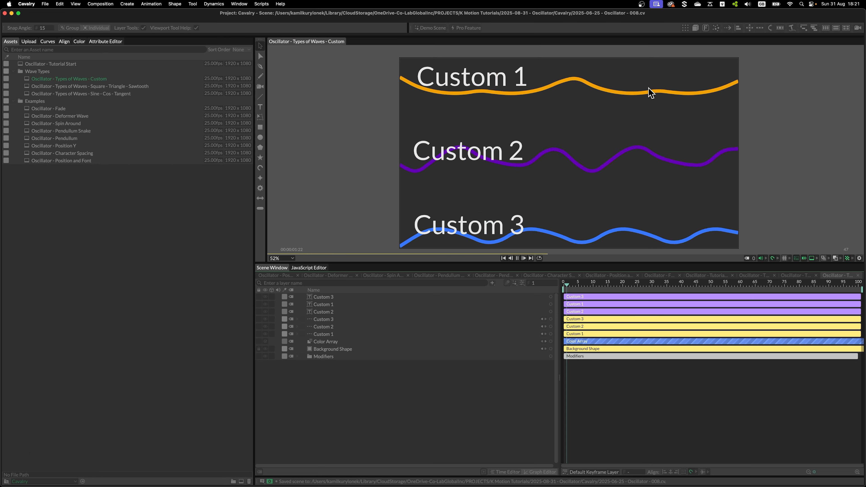
pyautogui.press('space')
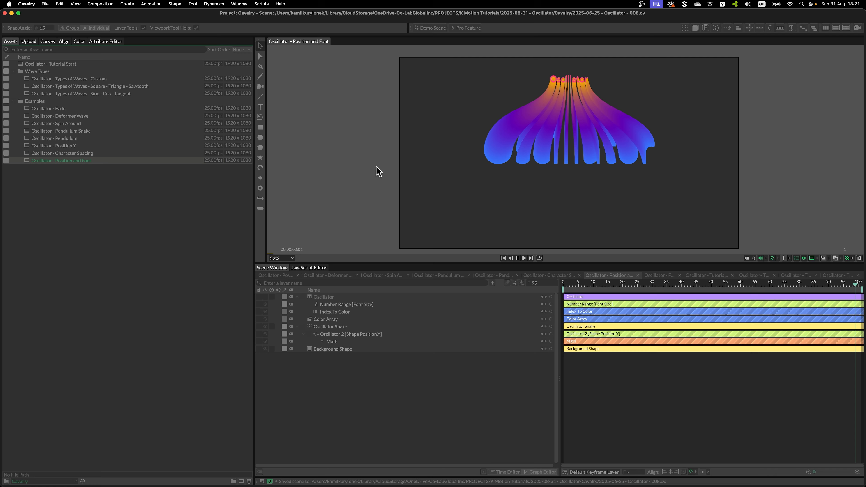
pyautogui.press('space')
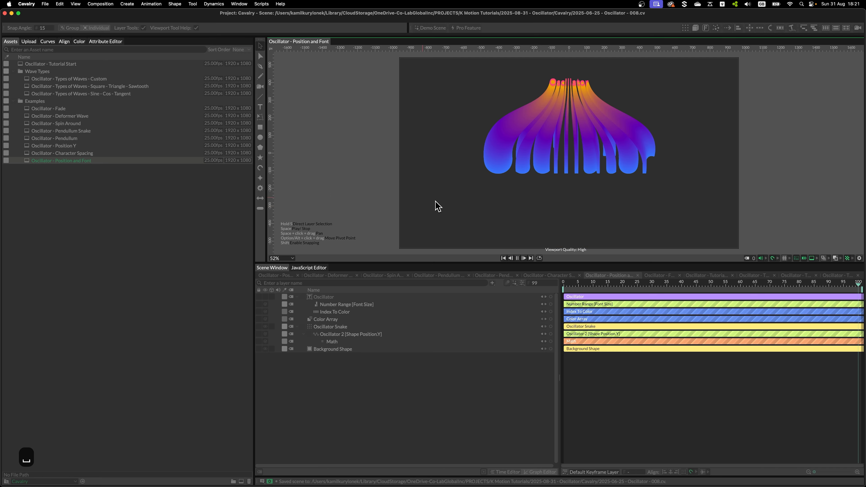
pyautogui.moveTo(610, 282); pyautogui.dragTo(652, 269)
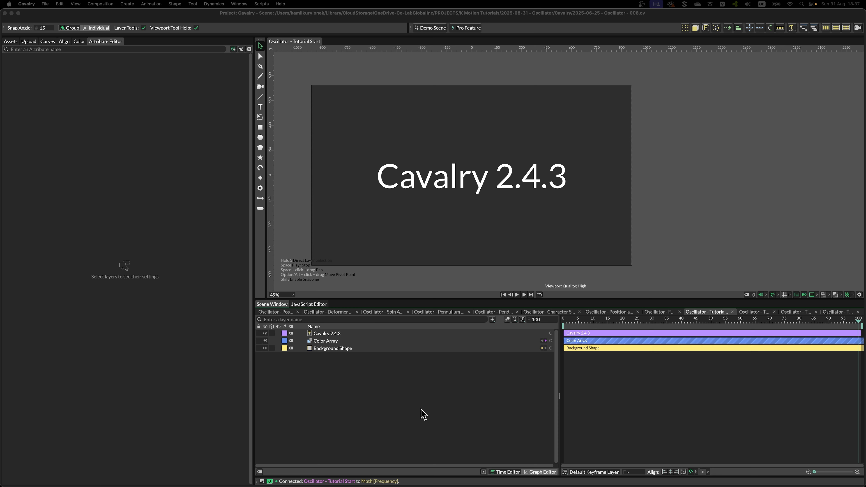
# In the Tutorial Start composition, replace the "Cavalry 2.4.3" text layer with a text layer reading "Oscillator".
pyautogui.click(330, 334)
pyautogui.press('BackSpace')
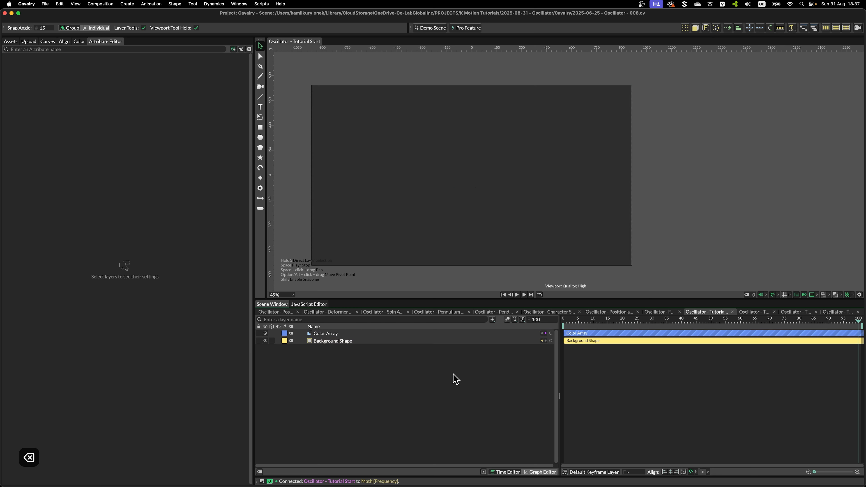
pyautogui.press('super+k')
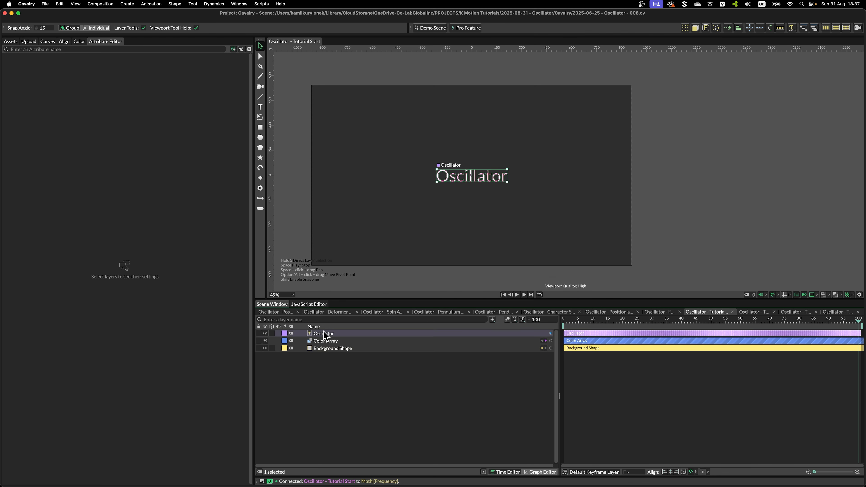
# Create a Duplicator from the Oscillator text layer and set its distribution to Point with a count of 20.
pyautogui.click(324, 333)
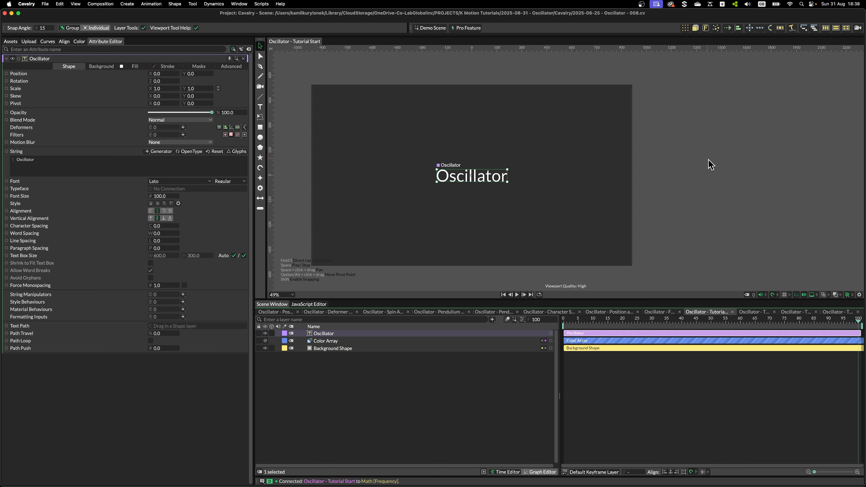
pyautogui.click(687, 29)
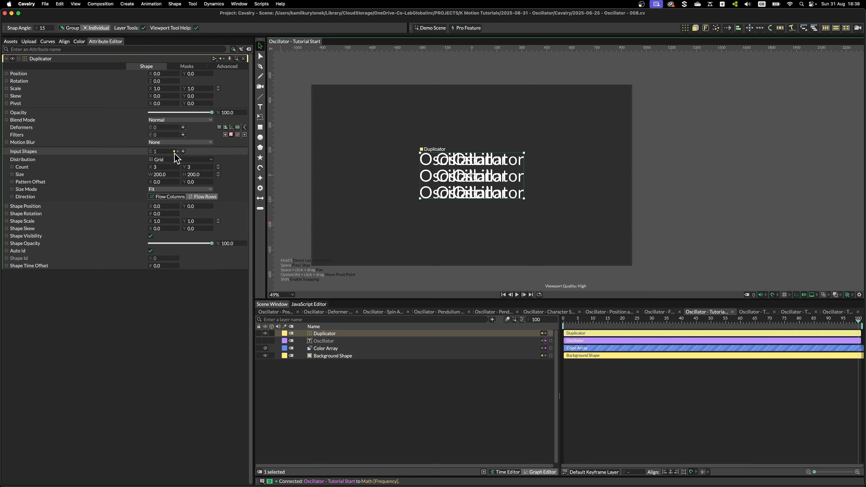
pyautogui.click(176, 162)
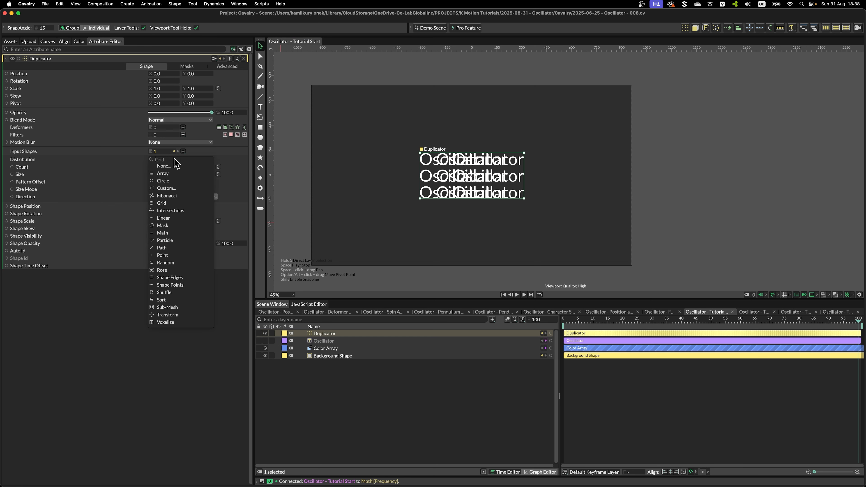
pyautogui.click(170, 255)
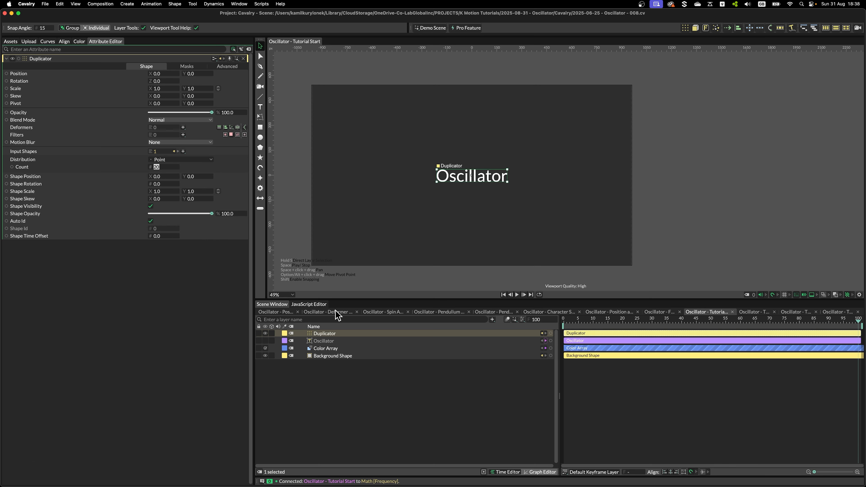
# Add an Oscillator behaviour to the Y value of the Duplicator's Shape Position and pin the behaviour's attributes in view.
pyautogui.rightClick(16, 178)
pyautogui.moveTo(62, 245)
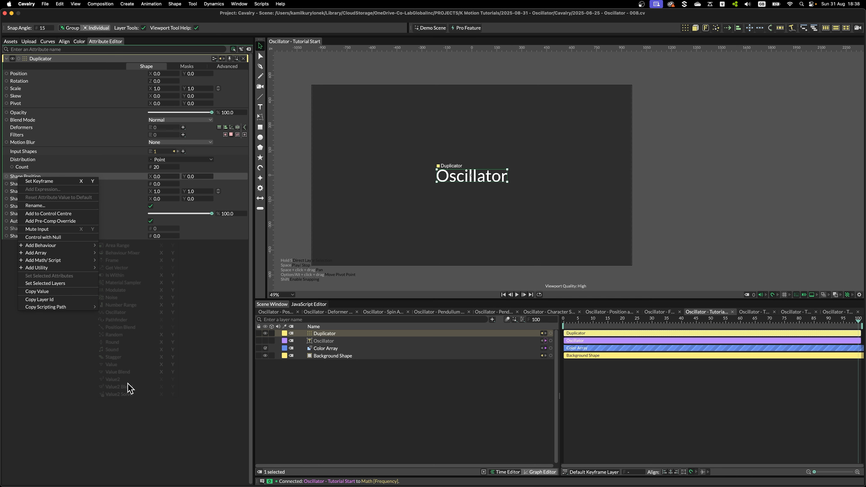
pyautogui.click(175, 314)
pyautogui.click(412, 443)
pyautogui.press('space')
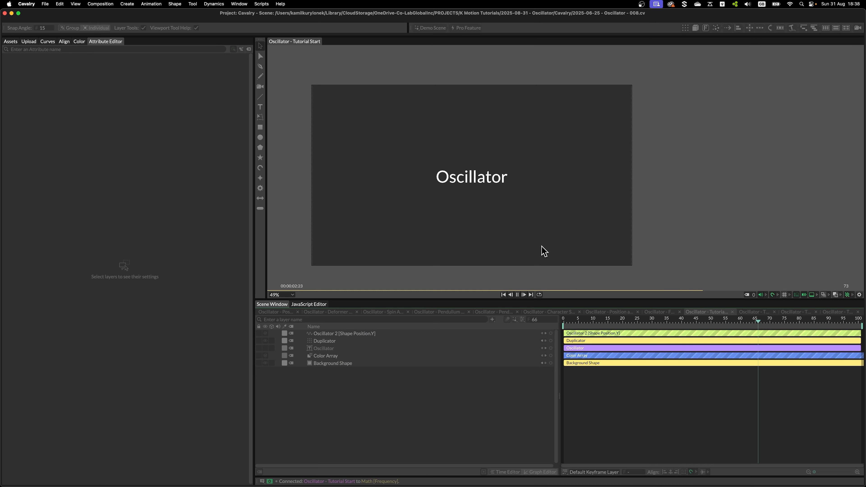
pyautogui.press('space')
pyautogui.click(355, 333)
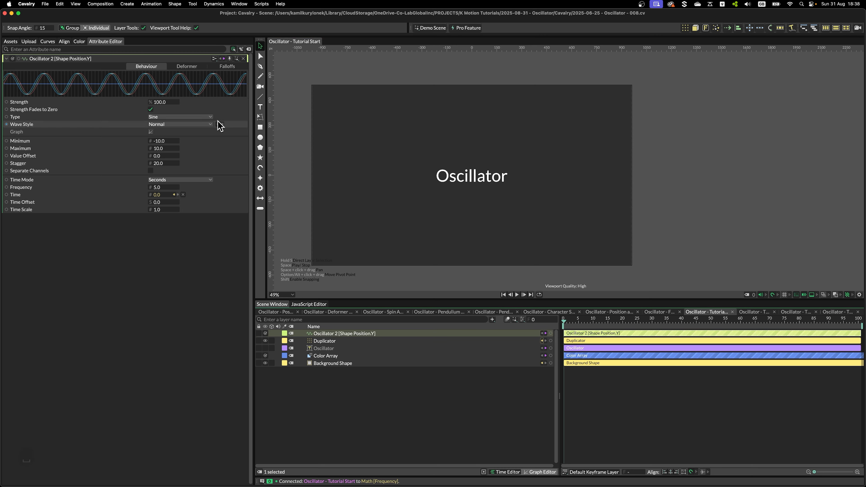
pyautogui.click(230, 58)
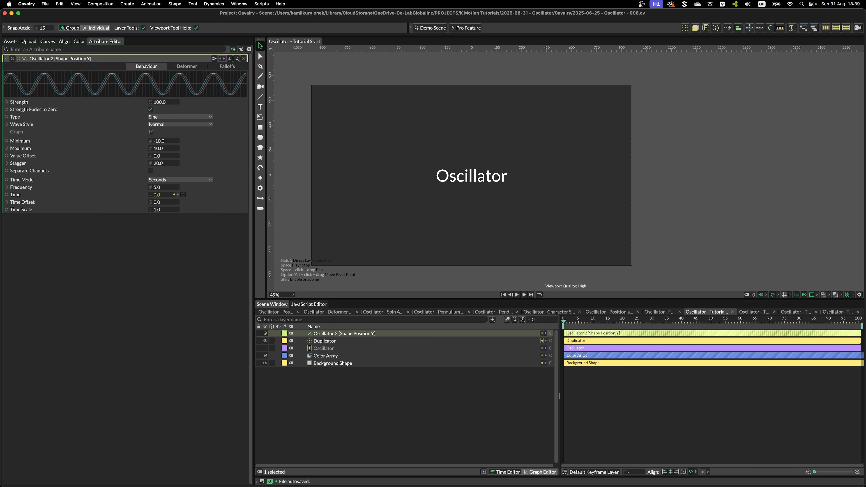
# Switch to the Oscillator documentation in Chrome and review the Type, Wave Style, Minimum and Maximum descriptions.
pyautogui.press('super+Tab')
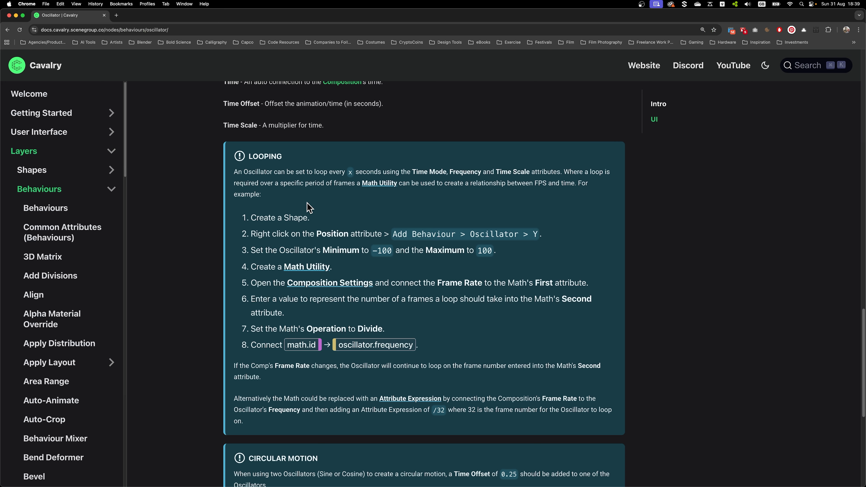
pyautogui.scroll(15, 308, 206)
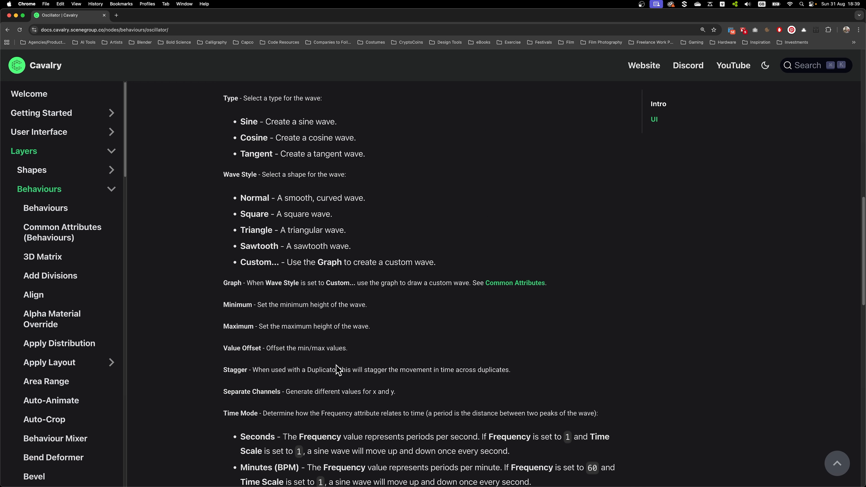
pyautogui.scroll(3, 336, 365)
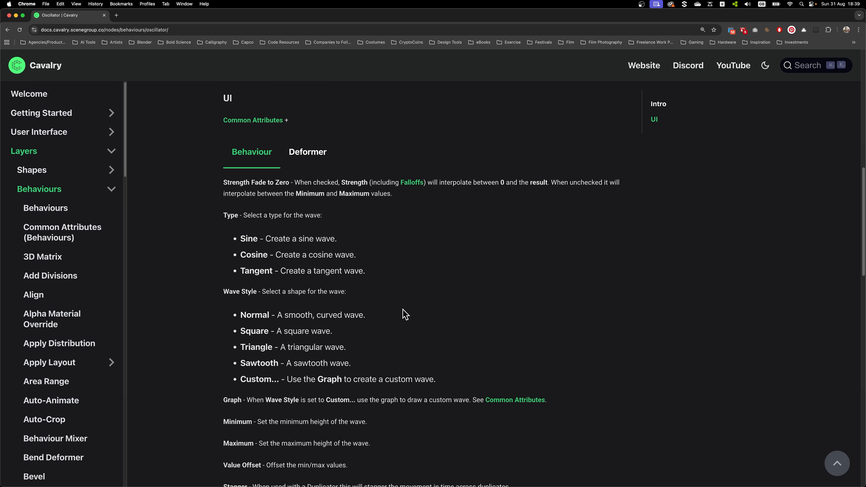
pyautogui.press('super+Tab')
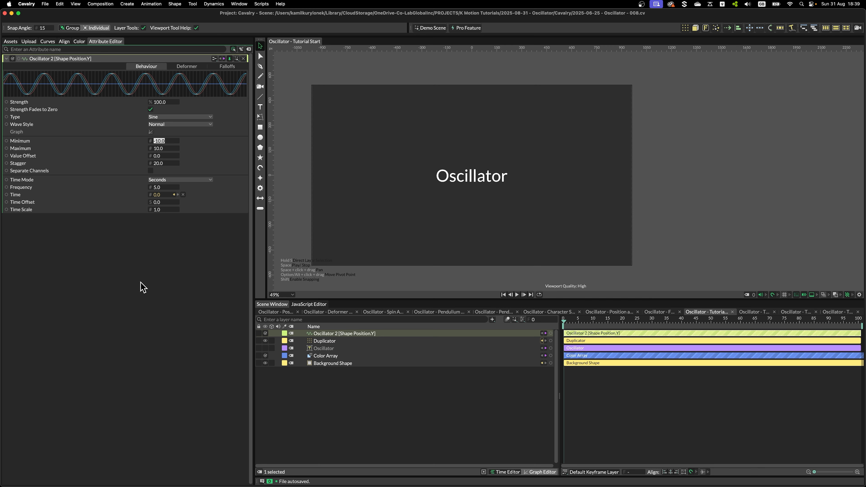
# Set the Oscillator behaviour's Minimum to 0 and Maximum to 500, and play back the motion.
pyautogui.press('Tab')
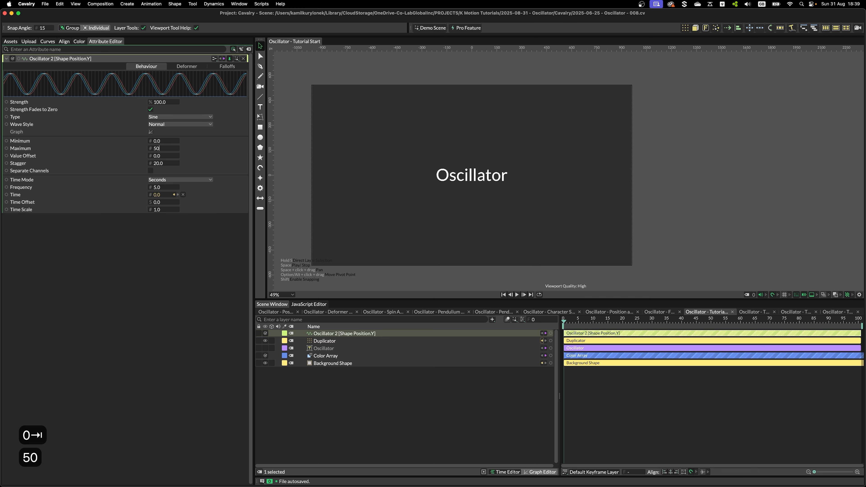
pyautogui.press('Return')
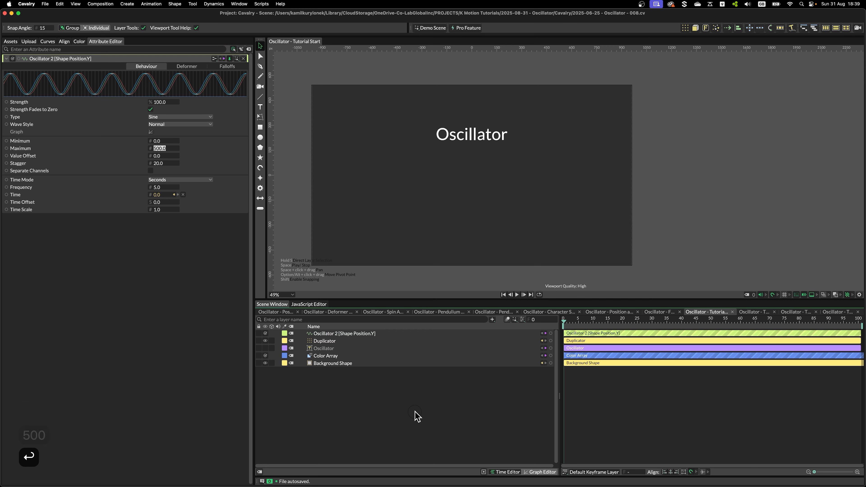
pyautogui.press('space')
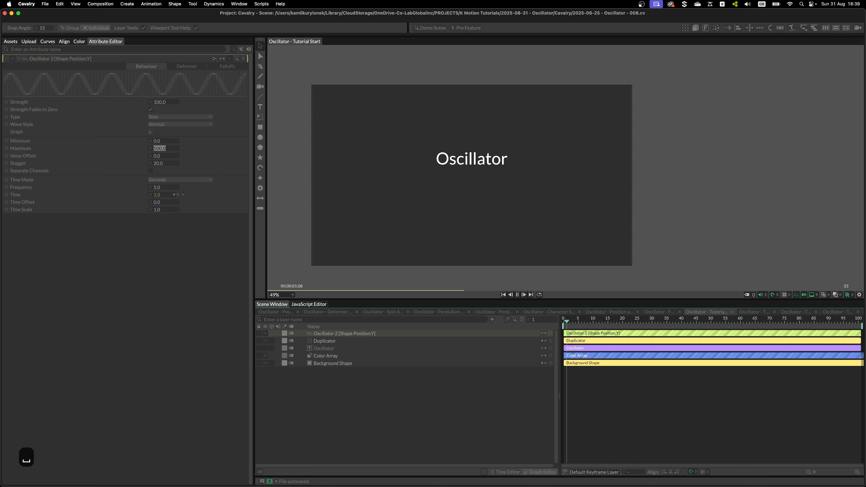
pyautogui.press('space')
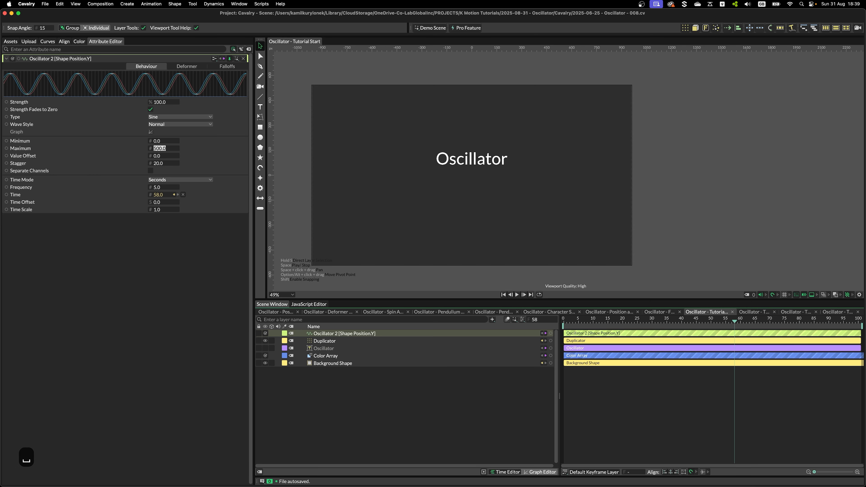
pyautogui.click(112, 334)
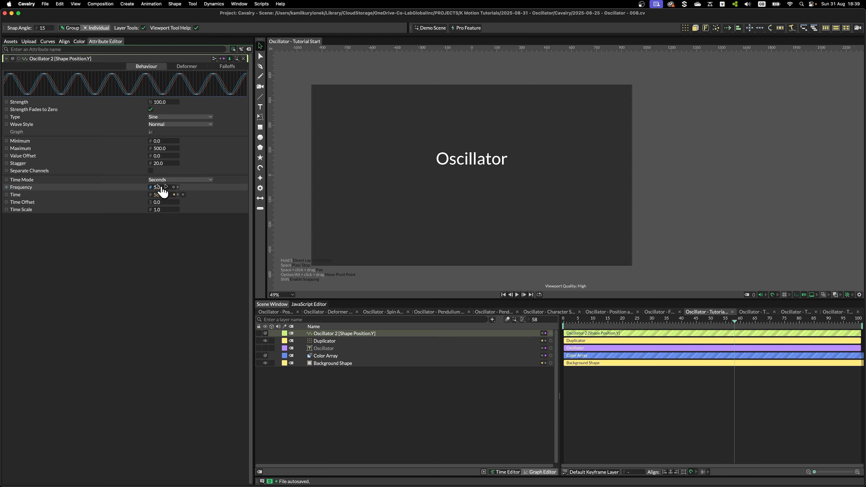
# Set the Oscillator behaviour's Frequency to 0.5 and its Stagger to 0.
pyautogui.click(163, 188)
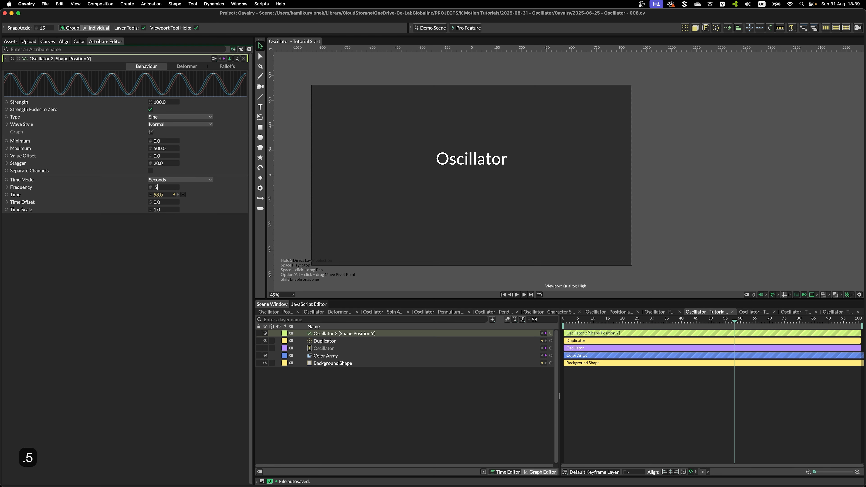
pyautogui.press('Return')
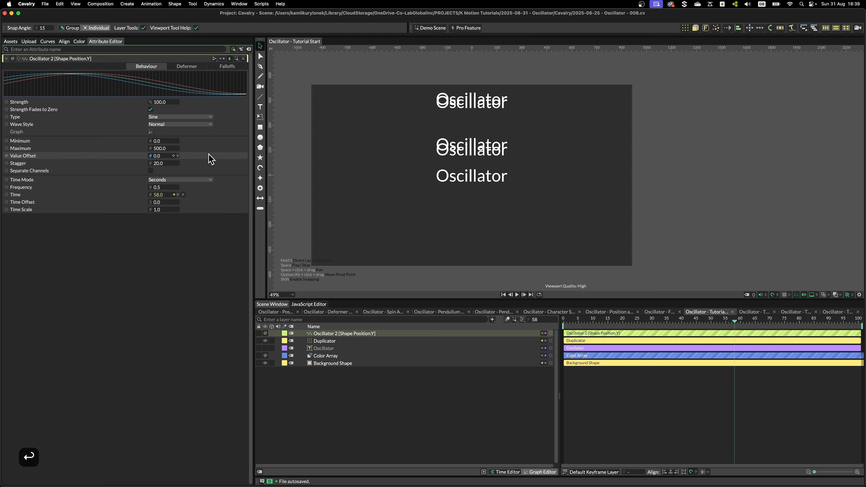
pyautogui.click(160, 164)
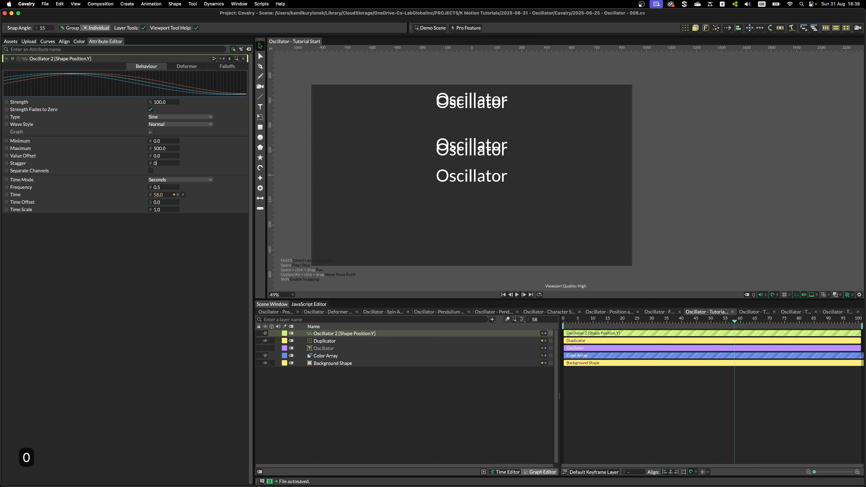
pyautogui.press('Return')
# Play back the text's vertical oscillation and scrub the timeline to frame 33.
pyautogui.press('space')
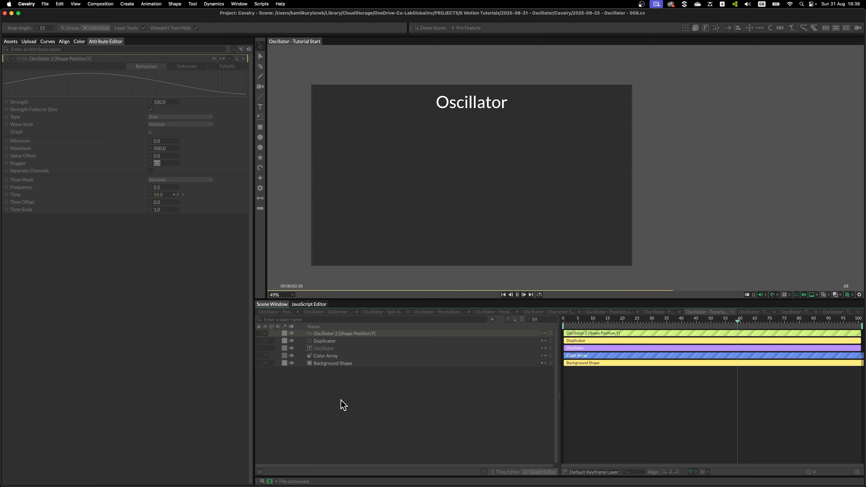
pyautogui.press('space')
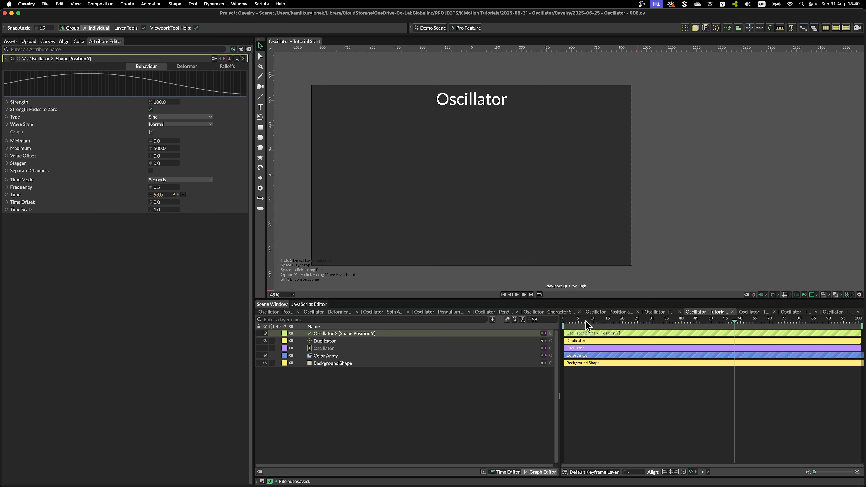
pyautogui.moveTo(586, 326); pyautogui.dragTo(660, 323)
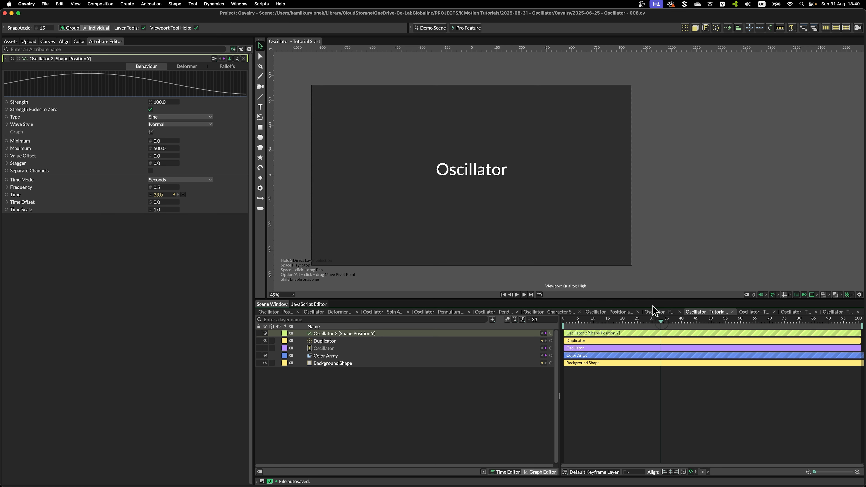
# Set the Oscillator behaviour's Maximum to -500 and scrub the timeline to inspect the text's downward travel.
pyautogui.click(332, 334)
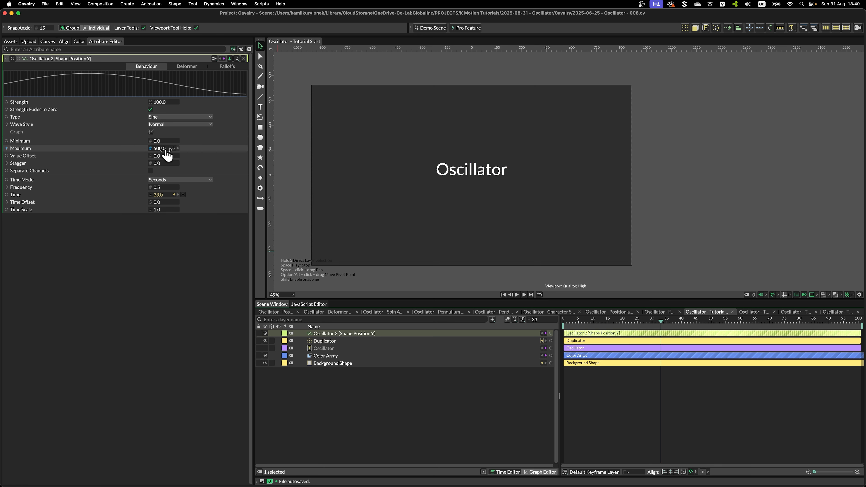
pyautogui.moveTo(661, 322); pyautogui.dragTo(740, 326)
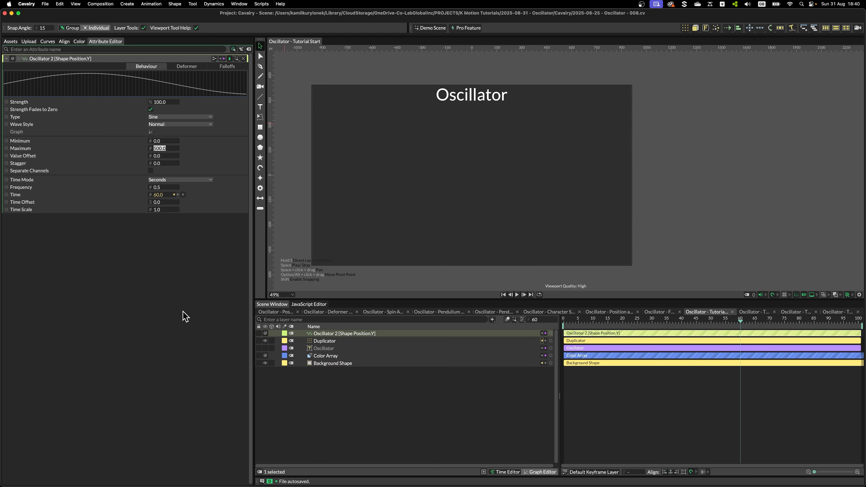
pyautogui.write('-500')
pyautogui.press('Return')
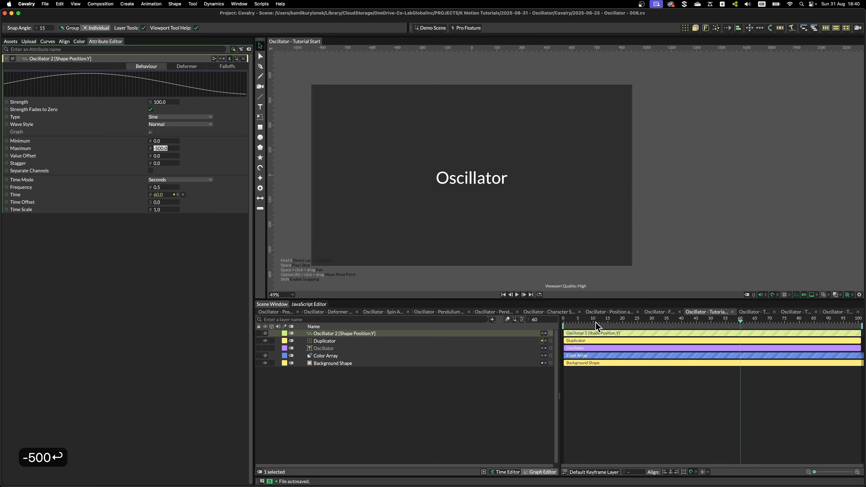
pyautogui.moveTo(595, 322); pyautogui.dragTo(777, 330)
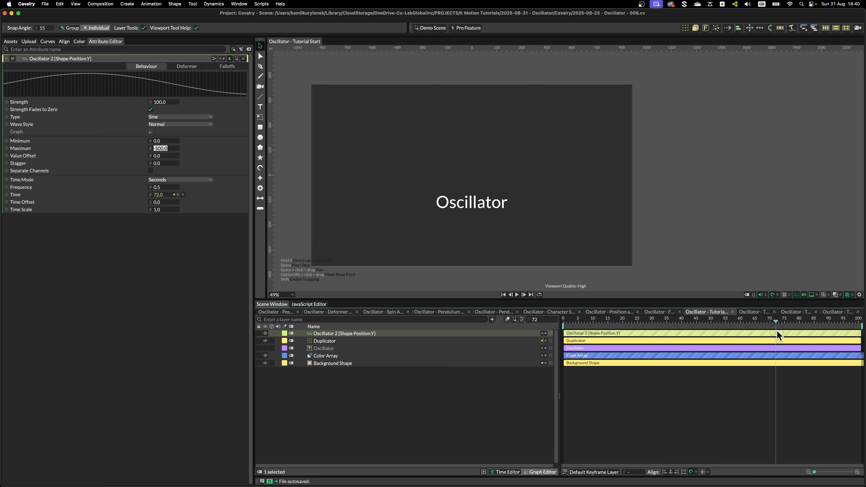
# Set the Oscillator behaviour's Minimum to 500 and play back the text's vertical motion.
pyautogui.click(160, 141)
pyautogui.write('5')
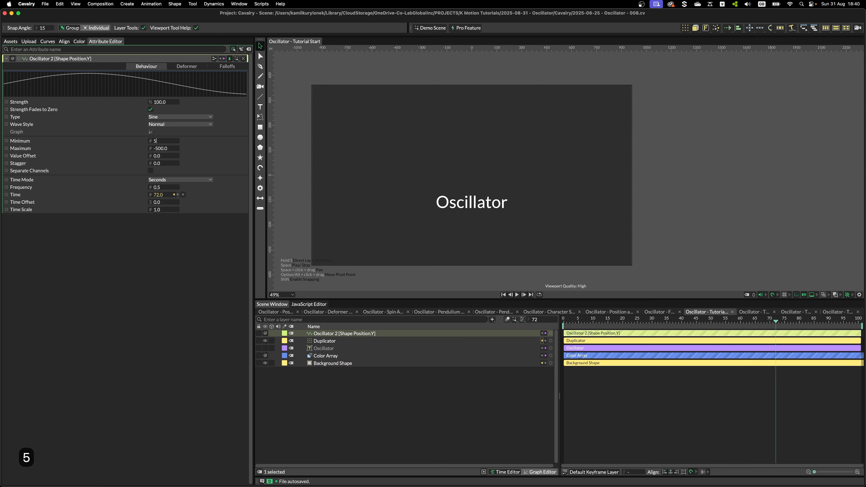
pyautogui.write('0')
pyautogui.press('Return')
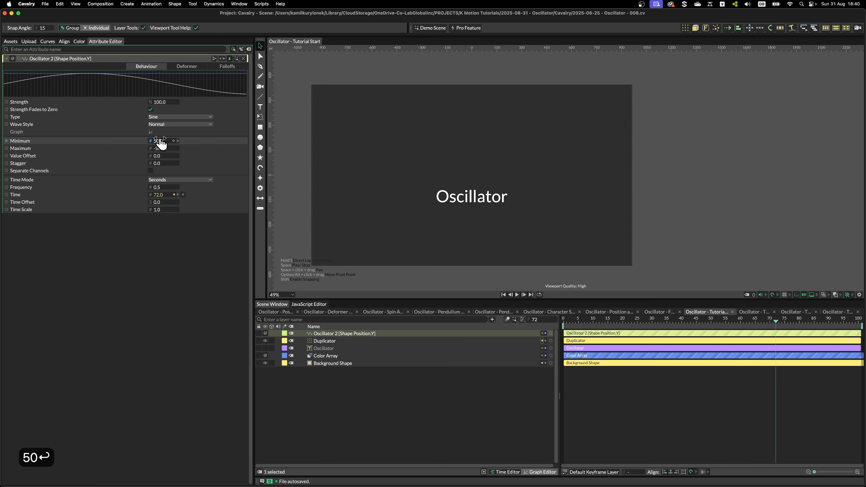
pyautogui.click(159, 141)
pyautogui.write('500')
pyautogui.press('Return')
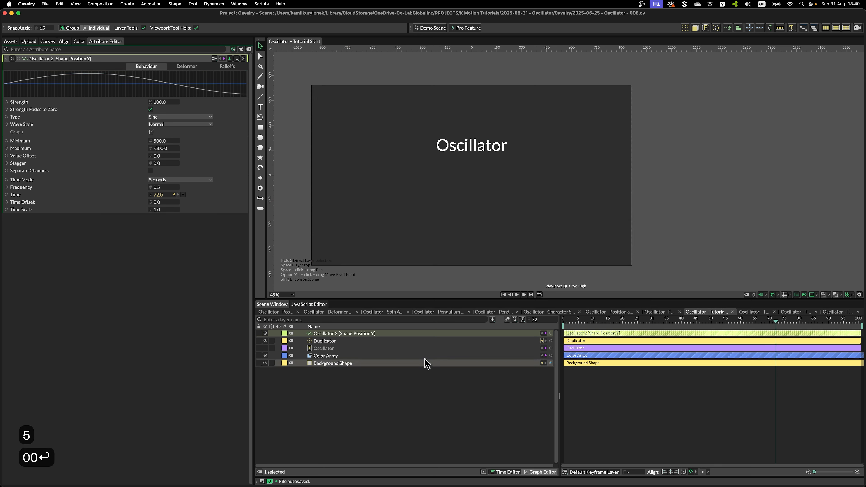
pyautogui.press('space')
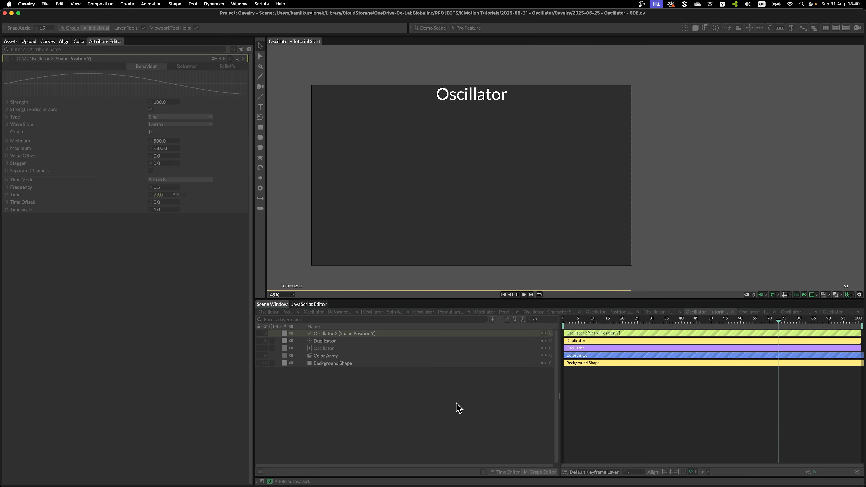
pyautogui.press('space')
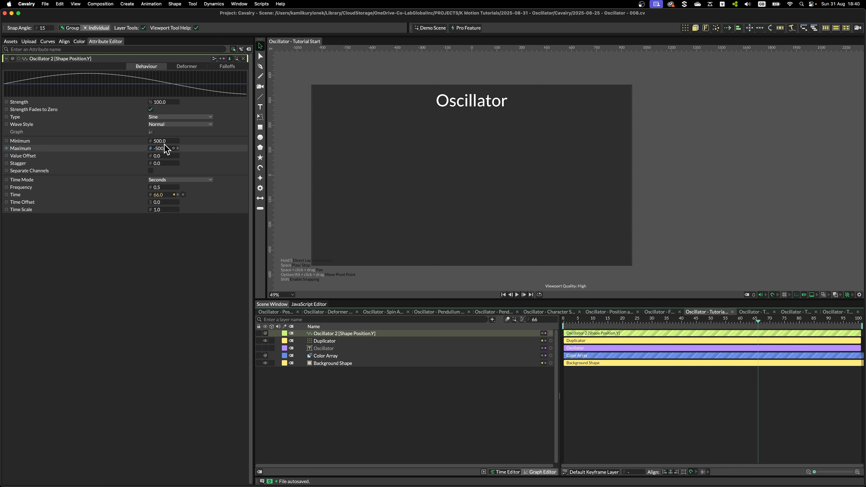
# At frame 12, try Value Offsets of about -58 on the Oscillator behaviour and reset the offset to 0.
pyautogui.click(631, 321)
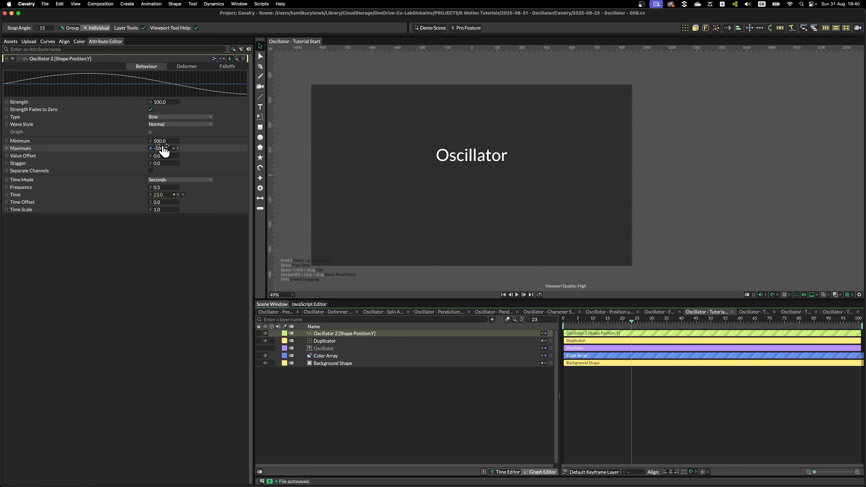
pyautogui.moveTo(599, 322); pyautogui.dragTo(599, 321)
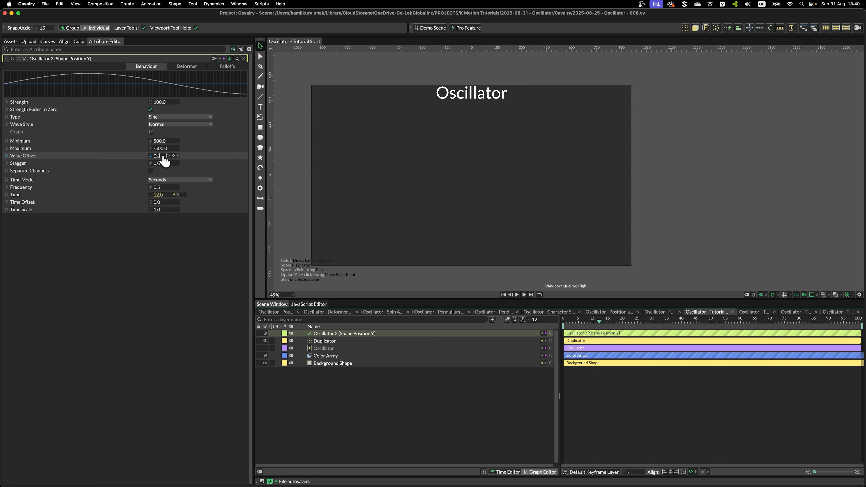
pyautogui.moveTo(165, 157); pyautogui.dragTo(160, 207)
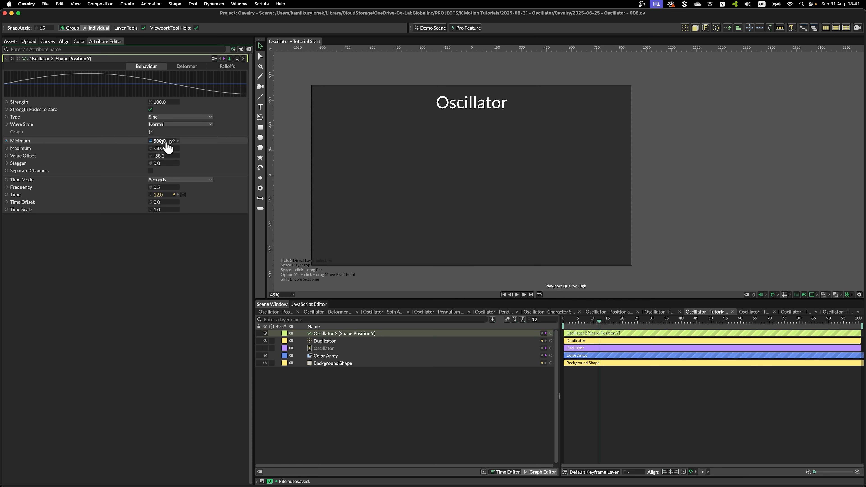
pyautogui.moveTo(163, 156)
pyautogui.mouseDown()
pyautogui.moveTo(244, 160)
pyautogui.moveTo(248, 171)
pyautogui.moveTo(170, 171)
pyautogui.mouseUp()
pyautogui.click(171, 156)
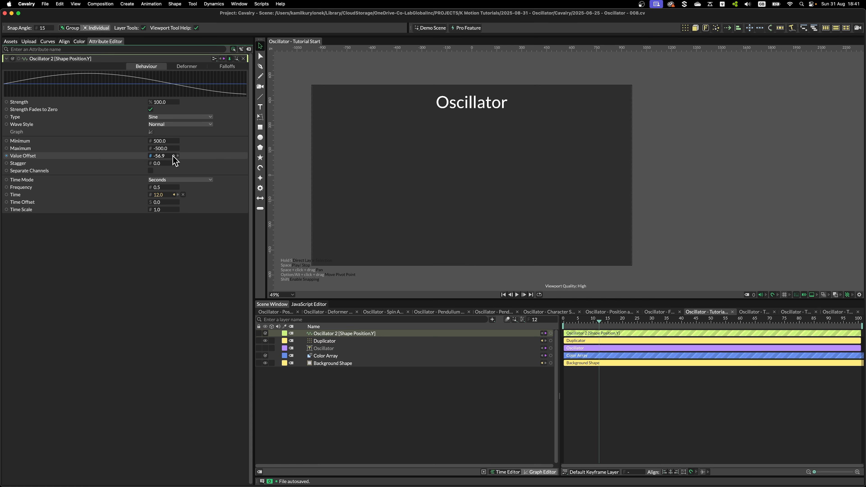
pyautogui.write('0')
pyautogui.press('Return')
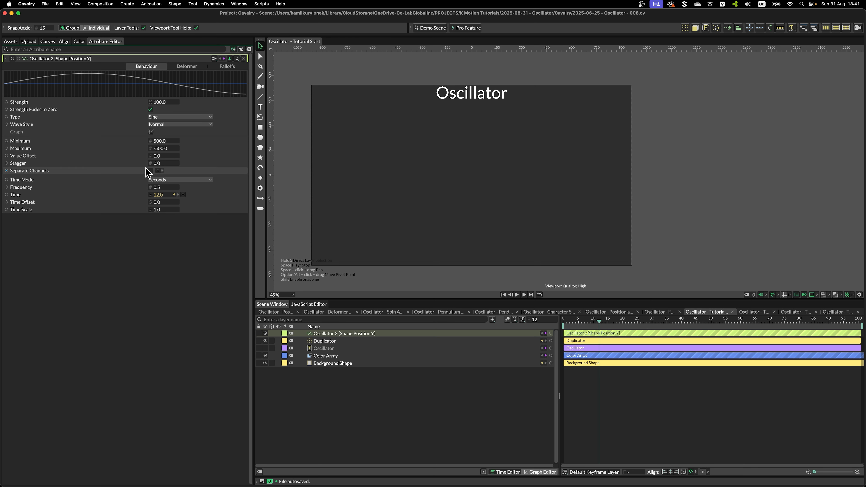
# Raise the Oscillator behaviour's Stagger to 0.45 and scrub the timeline to inspect the spread of the duplicated text.
pyautogui.moveTo(163, 167); pyautogui.dragTo(186, 166)
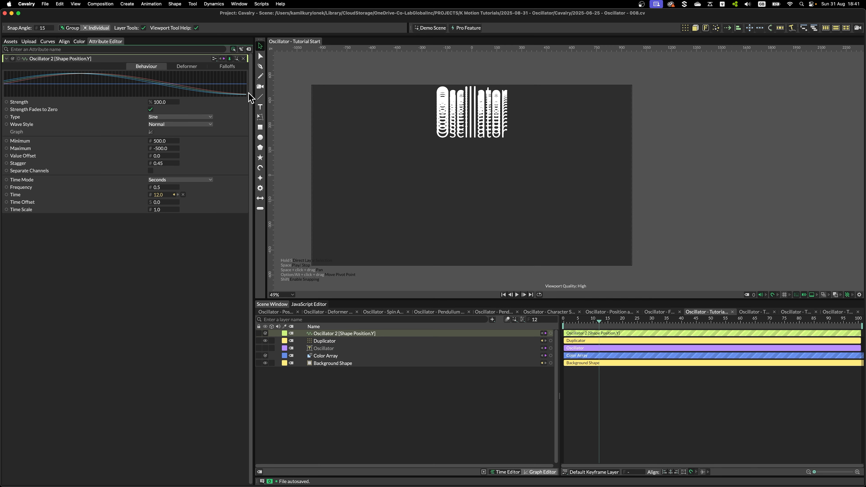
pyautogui.scroll(8, 486, 90)
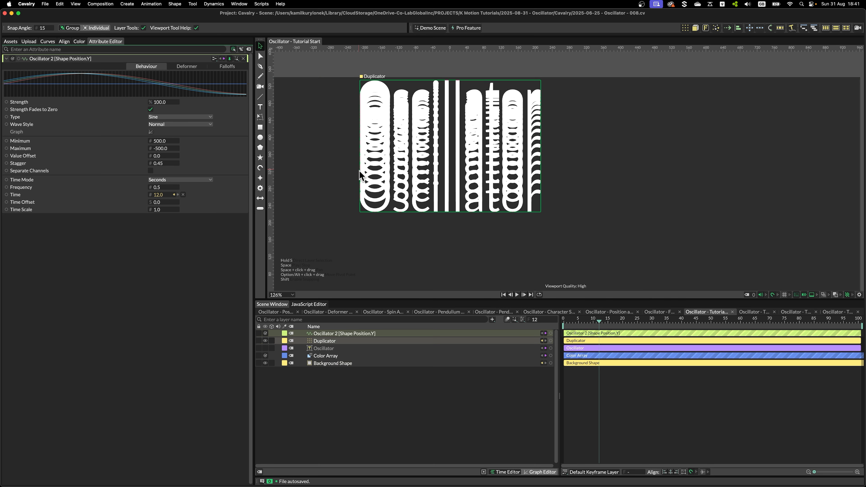
pyautogui.moveTo(602, 323); pyautogui.dragTo(610, 322)
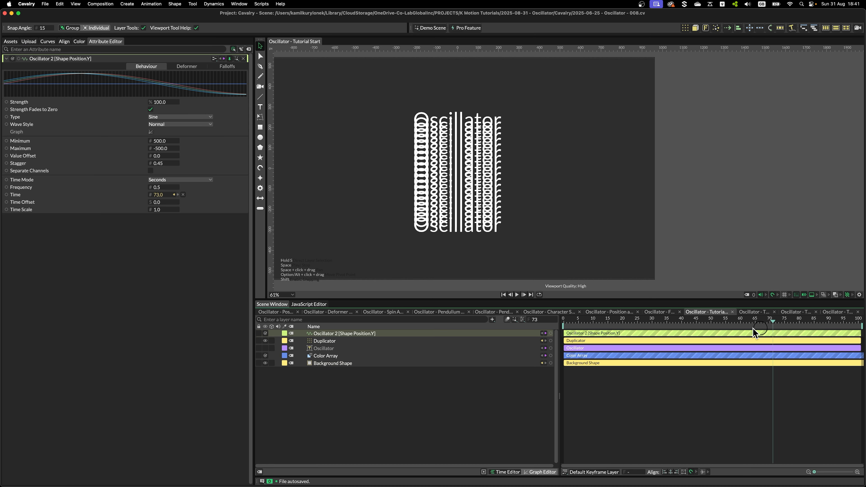
pyautogui.moveTo(753, 328); pyautogui.dragTo(769, 337)
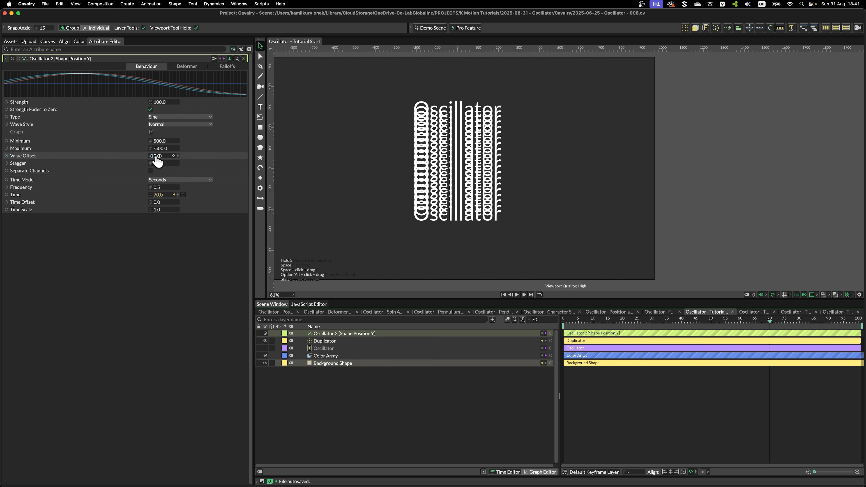
# Try a Stagger of 0.2 on the Oscillator behaviour with playback, and reset the Stagger to 0.
pyautogui.click(164, 163)
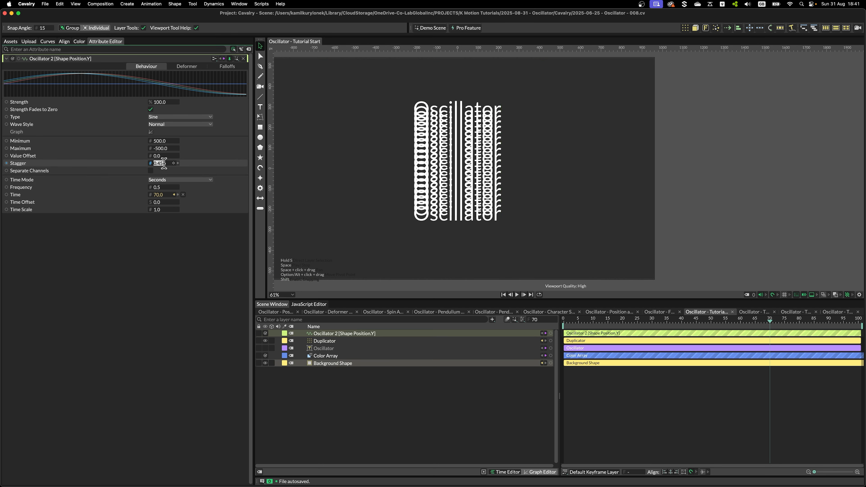
pyautogui.write('.2')
pyautogui.press('Return')
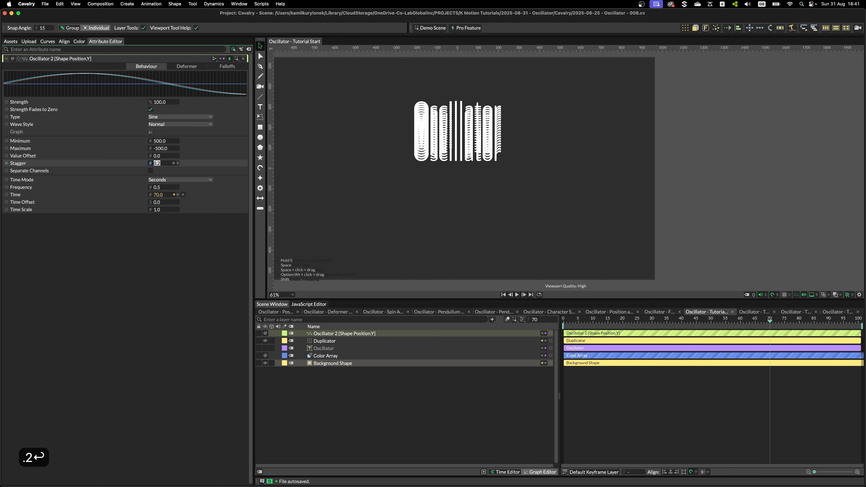
pyautogui.press('space')
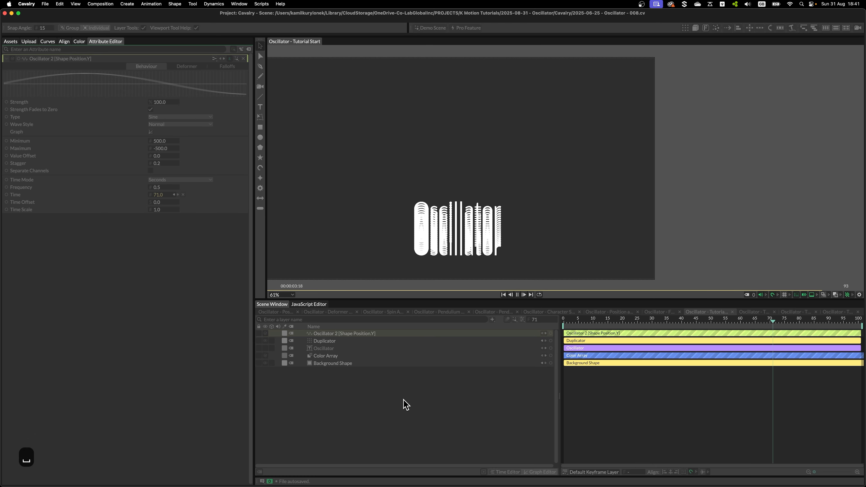
pyautogui.press('space')
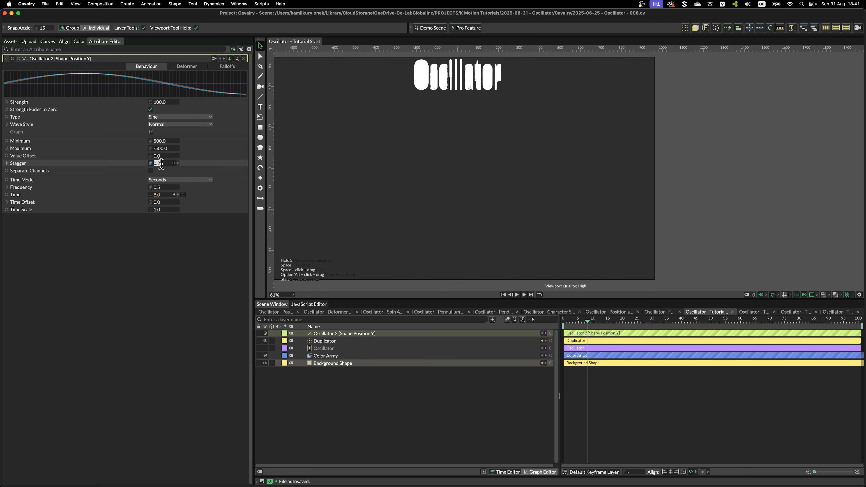
pyautogui.write('0')
pyautogui.press('Return')
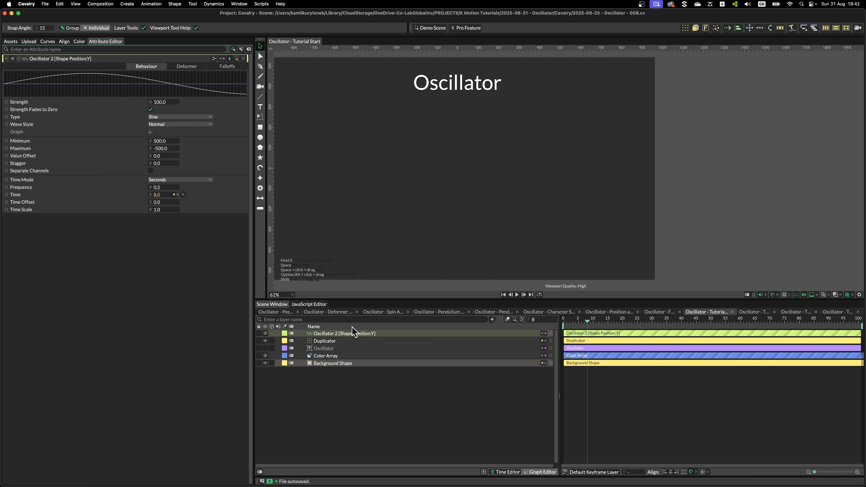
# Set the Oscillator behaviour's Frequency to 2 and play back the text's faster vertical motion.
pyautogui.click(325, 340)
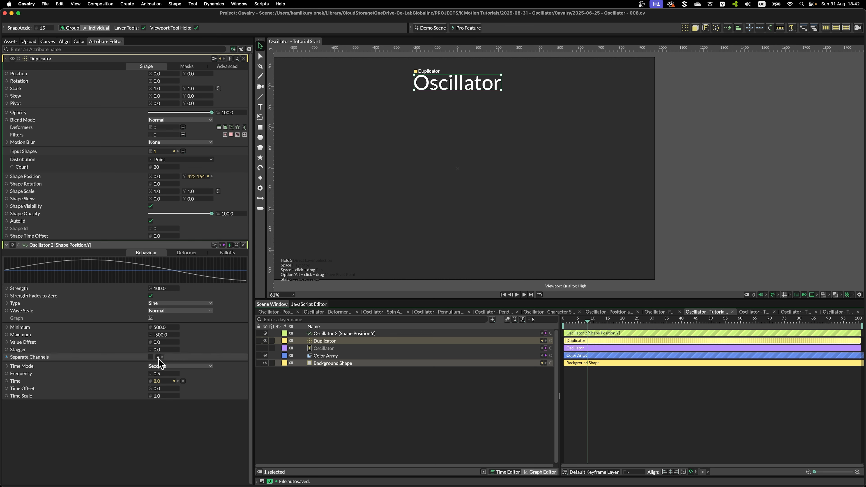
pyautogui.click(243, 58)
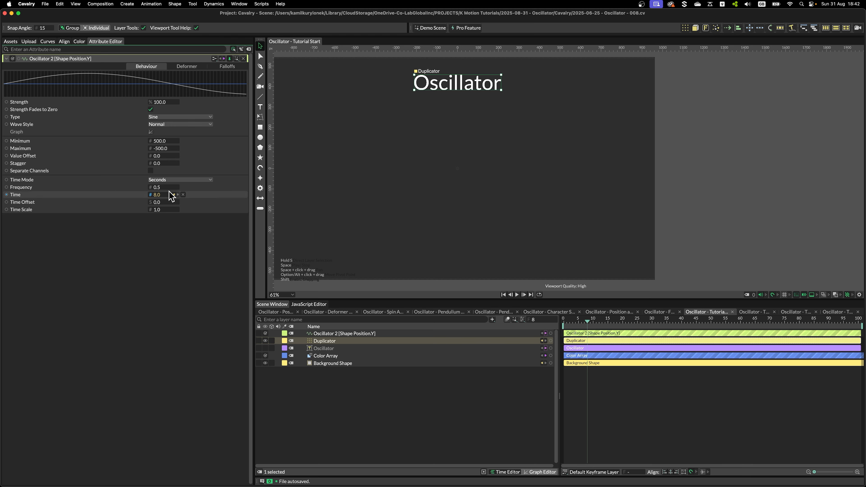
pyautogui.press('space')
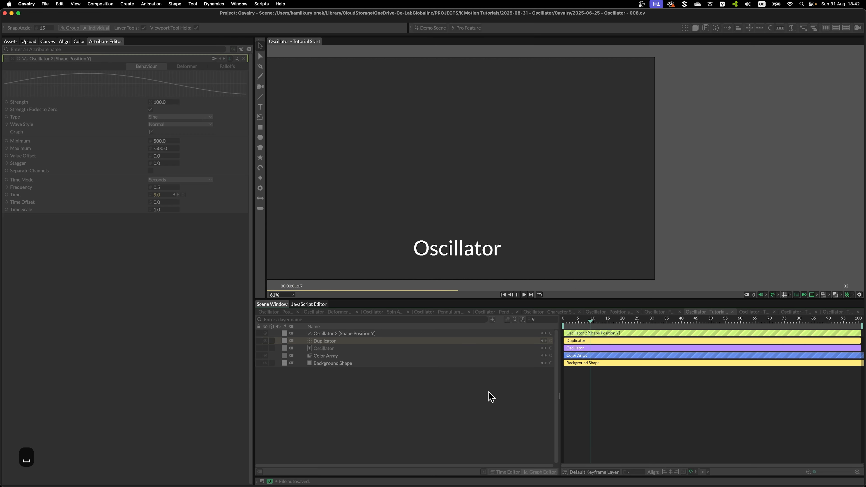
pyautogui.press('space')
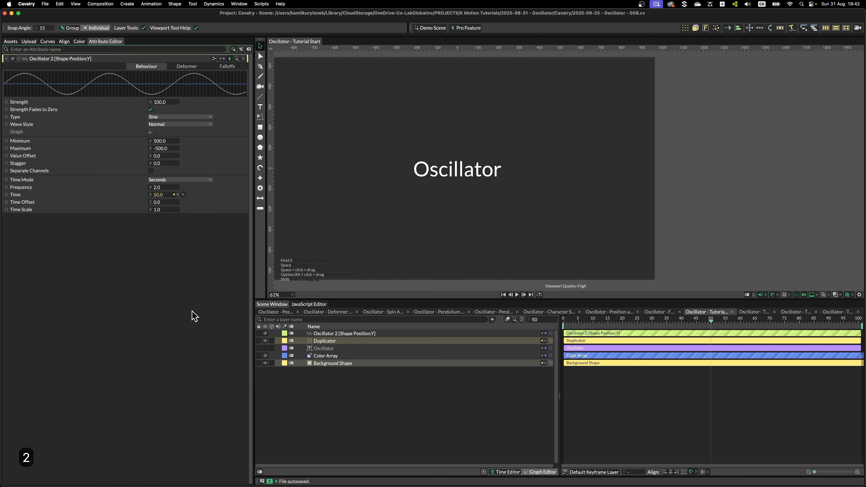
pyautogui.press('space')
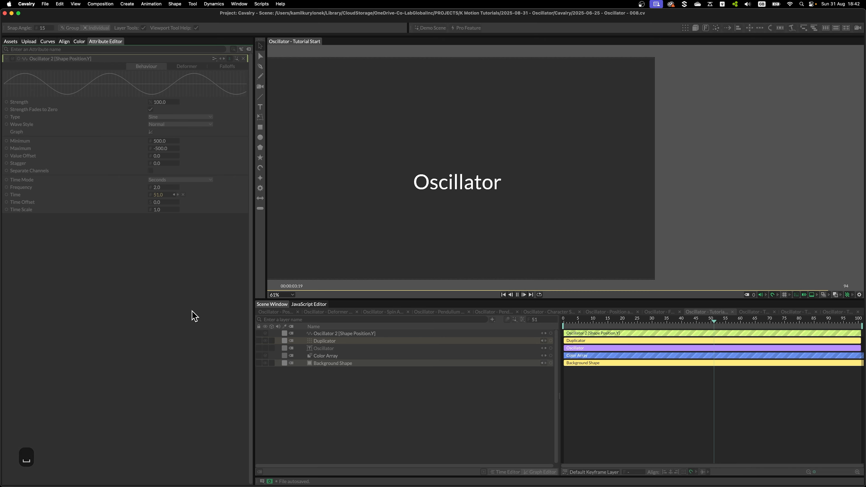
pyautogui.press('space')
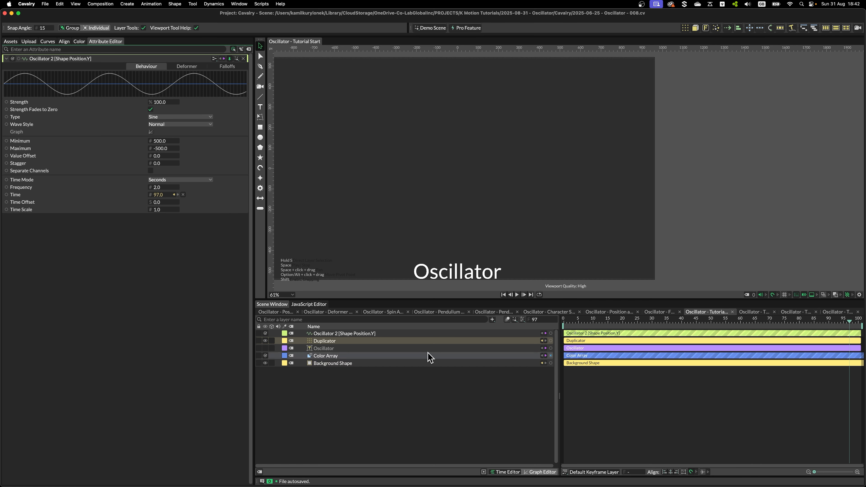
# Display the Duplicator's Shape Position Y curve in the Graph Editor and set the Oscillator behaviour's Frequency to 0.5.
pyautogui.click(540, 471)
pyautogui.click(327, 340)
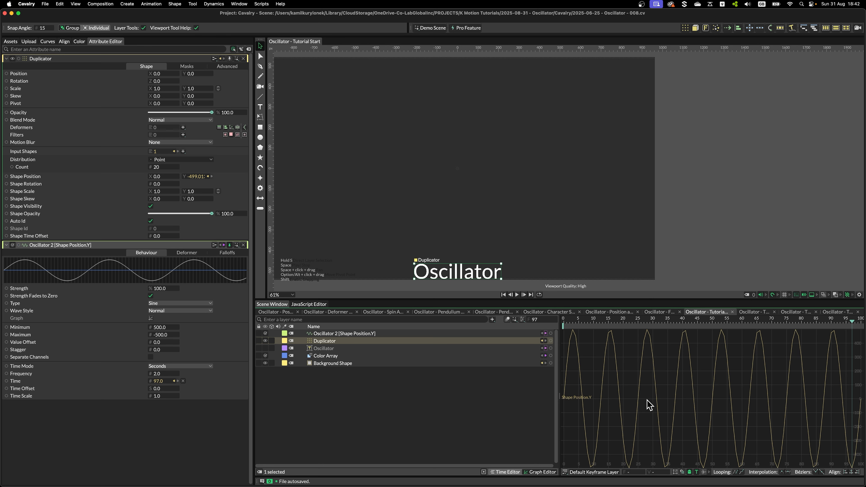
pyautogui.scroll(-3, 647, 400)
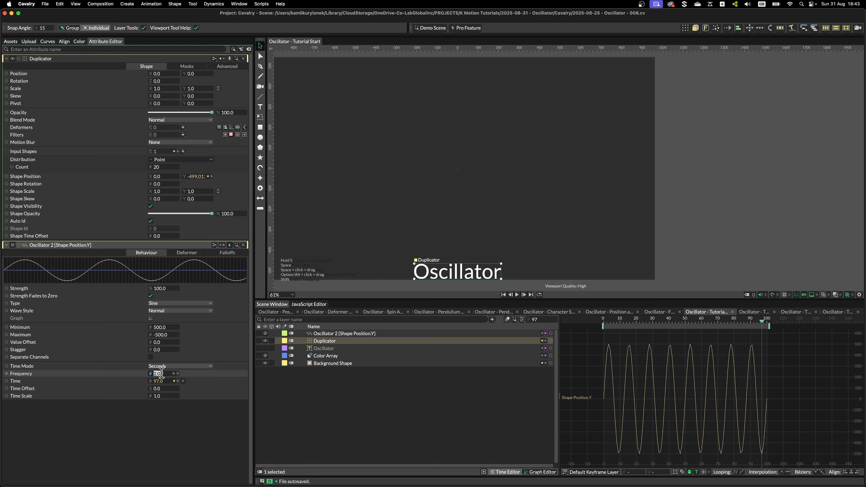
pyautogui.write('.5')
pyautogui.press('Return')
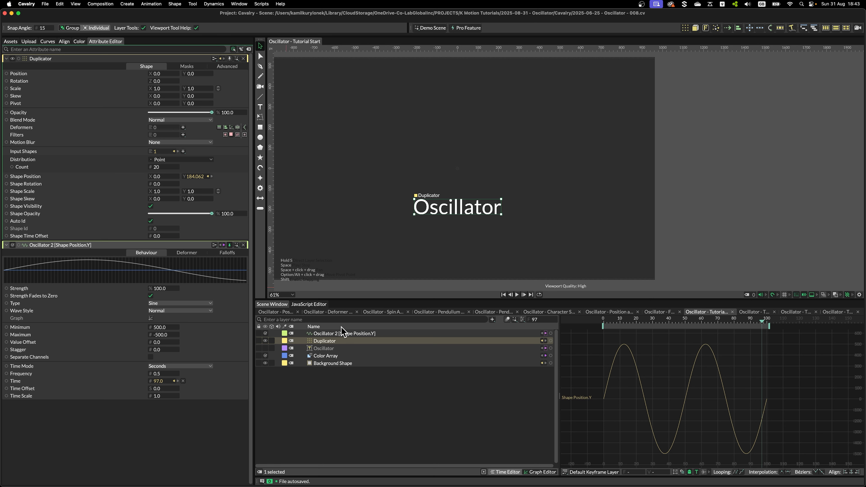
# Try a Time Offset of 3 on the Oscillator behaviour, viewing it at frame 0, and reset the offset to 0.
pyautogui.moveTo(163, 389); pyautogui.dragTo(191, 394)
pyautogui.press('super+z')
pyautogui.press('super+z')
pyautogui.press('super+z')
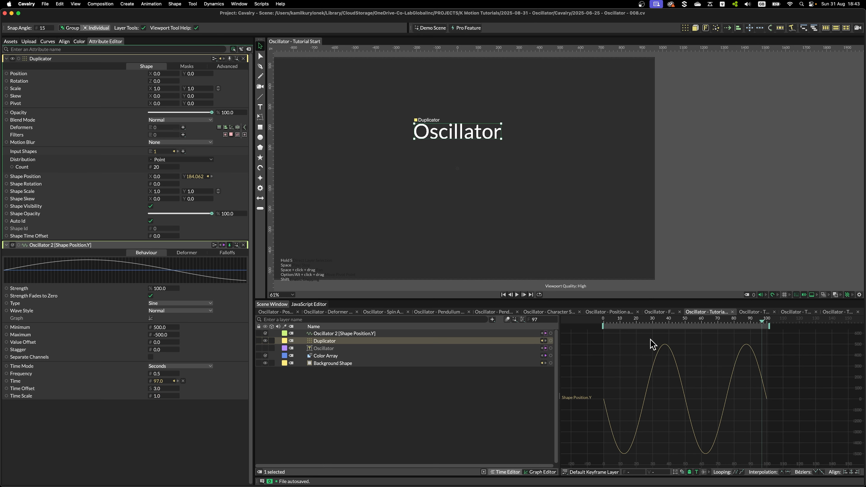
pyautogui.moveTo(618, 325); pyautogui.dragTo(601, 326)
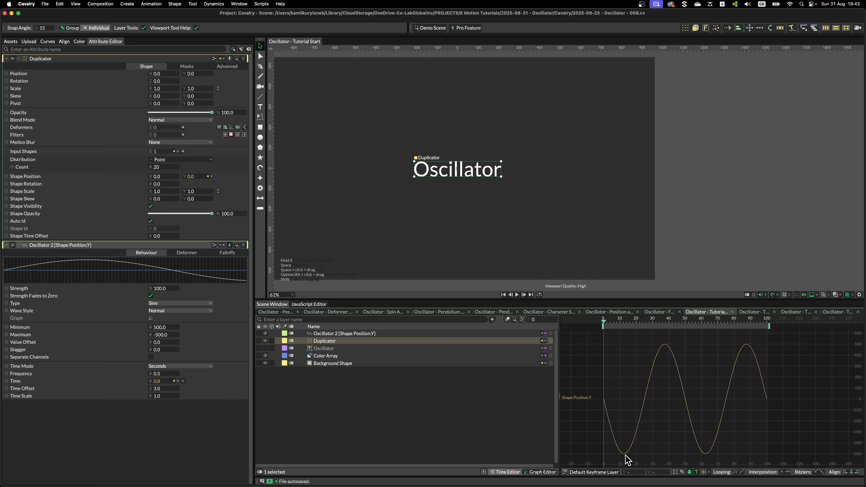
pyautogui.click(162, 388)
pyautogui.write('0')
pyautogui.press('Return')
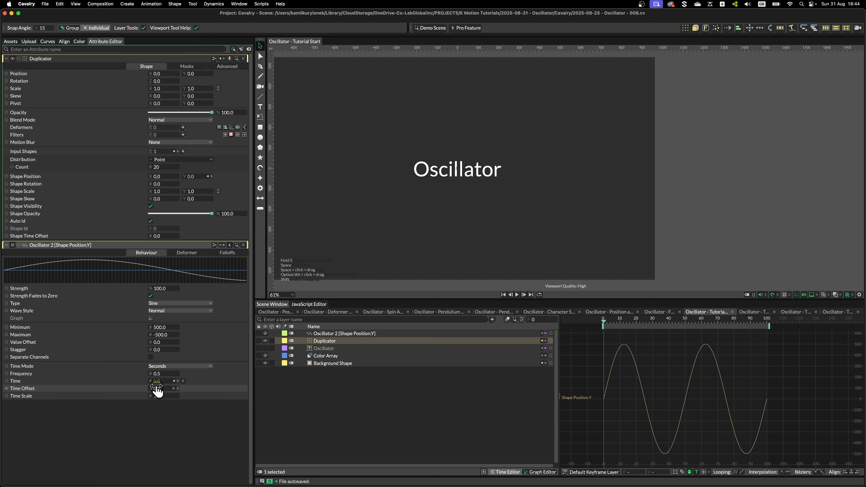
# Try a Time Offset of 1.51 on the Oscillator behaviour, removing the accidental keyframe, and scrub the timeline to view the shifted motion.
pyautogui.moveTo(160, 388); pyautogui.dragTo(177, 390)
pyautogui.click(172, 389)
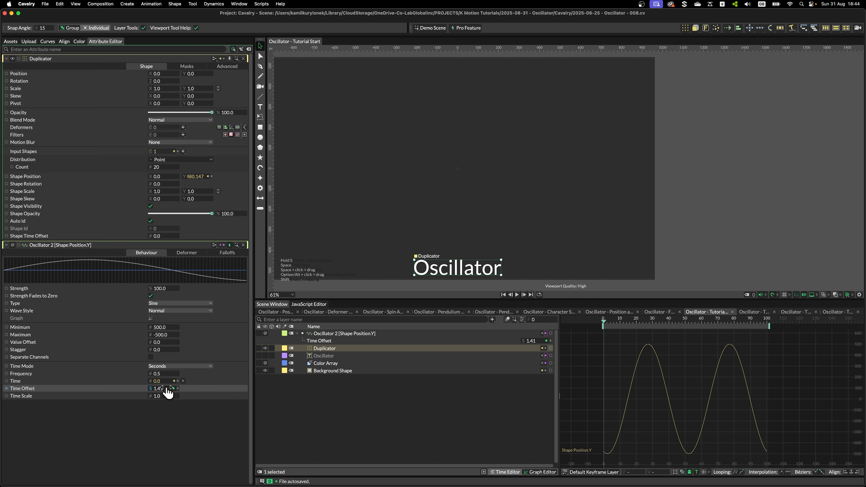
pyautogui.press('super+z')
pyautogui.press('Up')
pyautogui.press('Up')
pyautogui.press('Up')
pyautogui.press('Up')
pyautogui.press('Up')
pyautogui.press('Up')
pyautogui.press('Up')
pyautogui.press('Up')
pyautogui.press('Up')
pyautogui.press('Up')
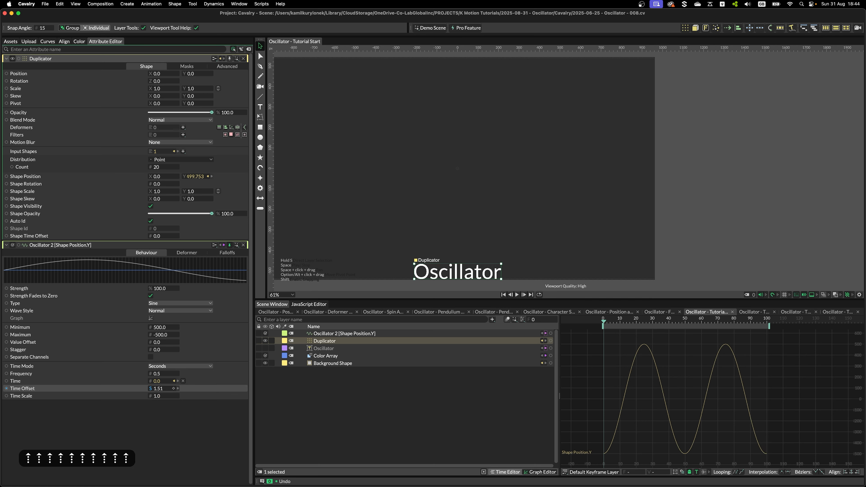
pyautogui.click(353, 413)
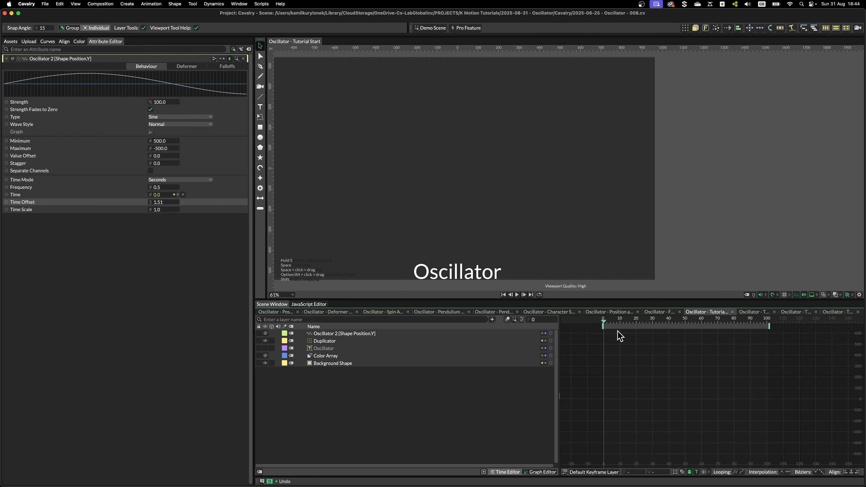
pyautogui.moveTo(609, 322); pyautogui.dragTo(647, 344)
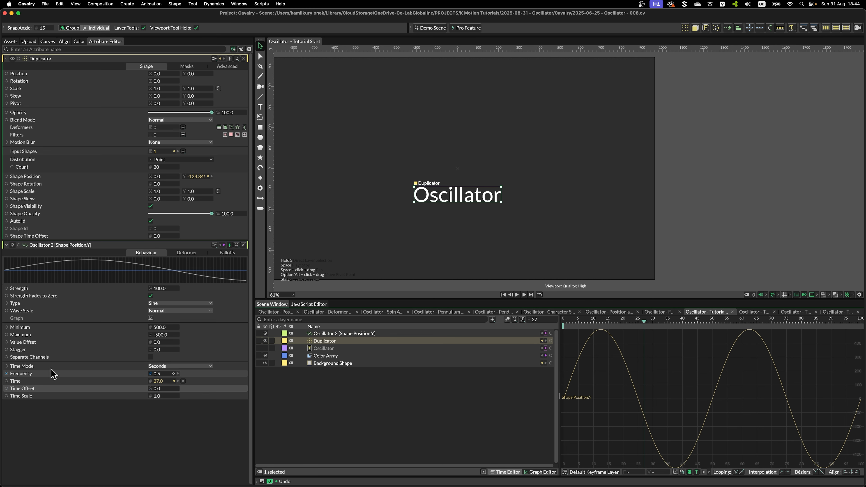
# Try Time Scale values of 0.5 and 5 on the Oscillator behaviour and compare the full Shape Position Y curve.
pyautogui.click(165, 396)
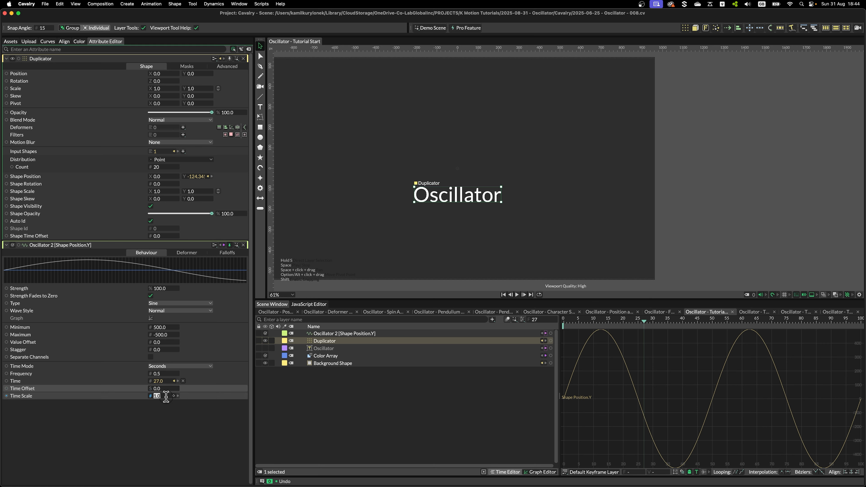
pyautogui.write('.5')
pyautogui.press('Return')
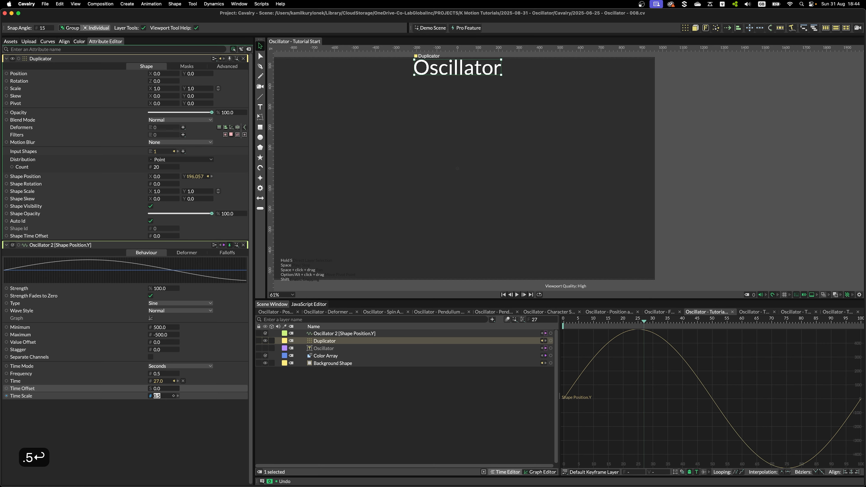
pyautogui.press('f')
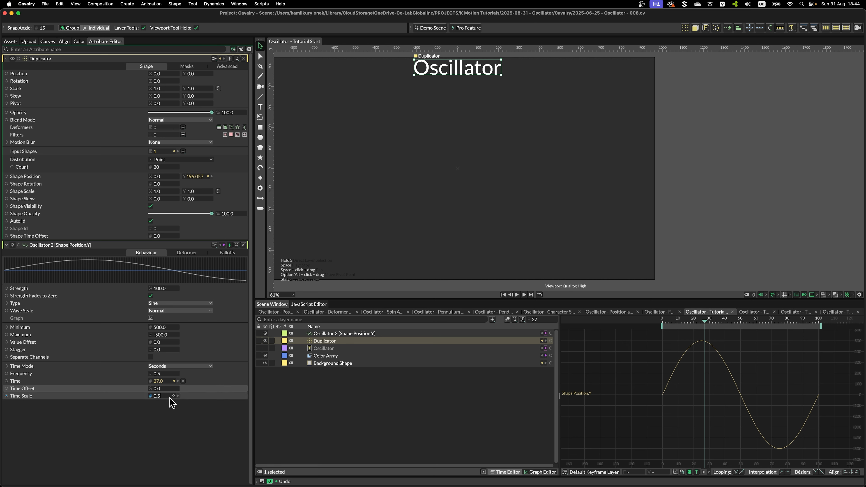
pyautogui.write('5')
pyautogui.press('Return')
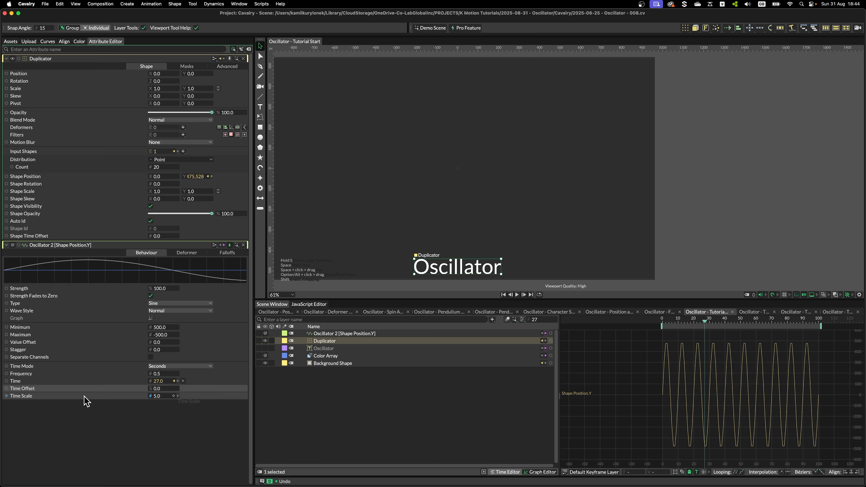
pyautogui.click(180, 445)
# Show only the Oscillator behaviour's attributes and try its Cosine type before returning the Type to Sine.
pyautogui.click(243, 59)
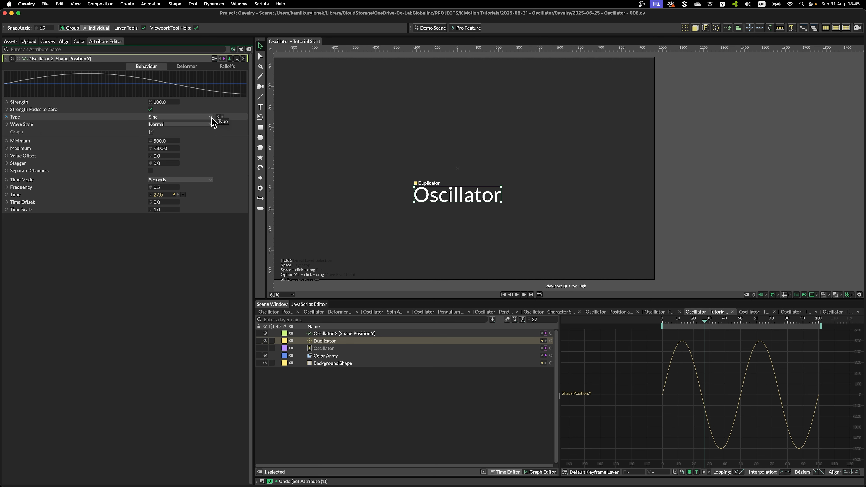
pyautogui.click(175, 116)
pyautogui.click(172, 124)
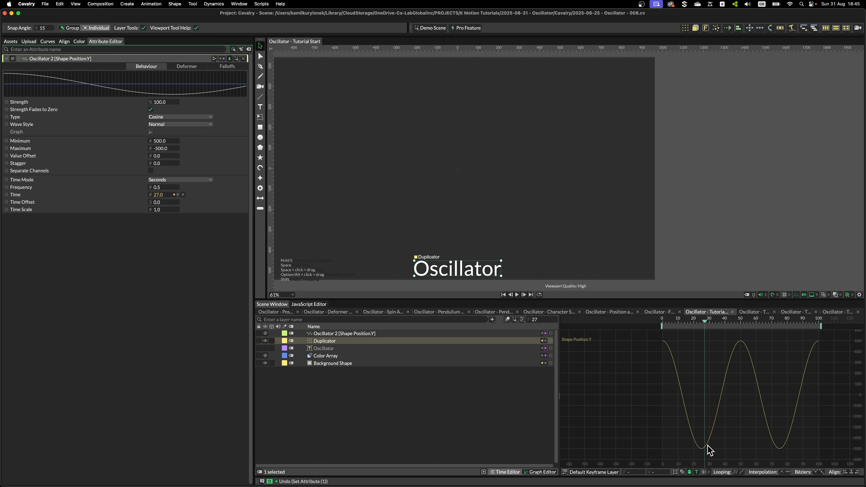
pyautogui.click(184, 117)
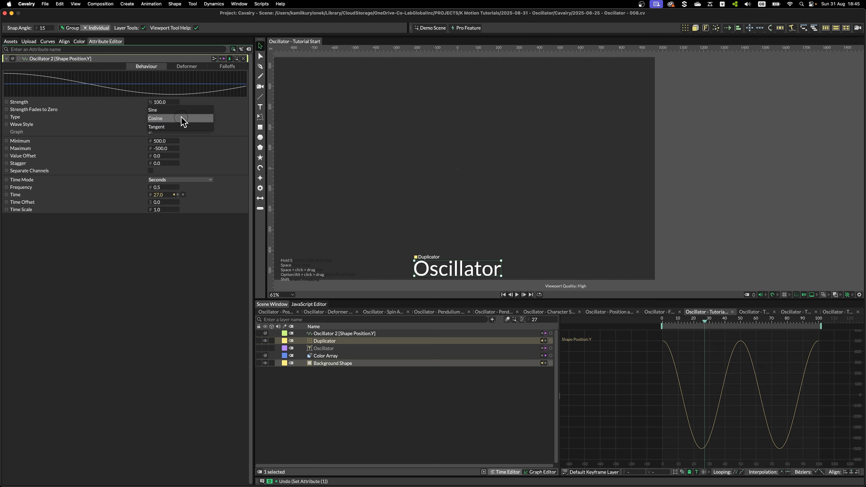
pyautogui.click(181, 110)
# Try the Tangent type on the Oscillator behaviour, examine the motion at frames 59 and 6, and return the Type to Sine.
pyautogui.click(184, 117)
pyautogui.click(183, 132)
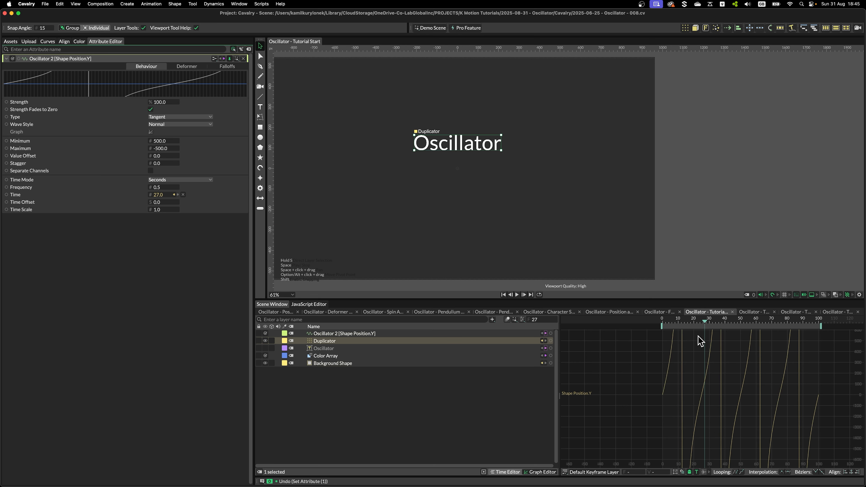
pyautogui.moveTo(689, 322); pyautogui.dragTo(754, 329)
pyautogui.scroll(-5, 744, 394)
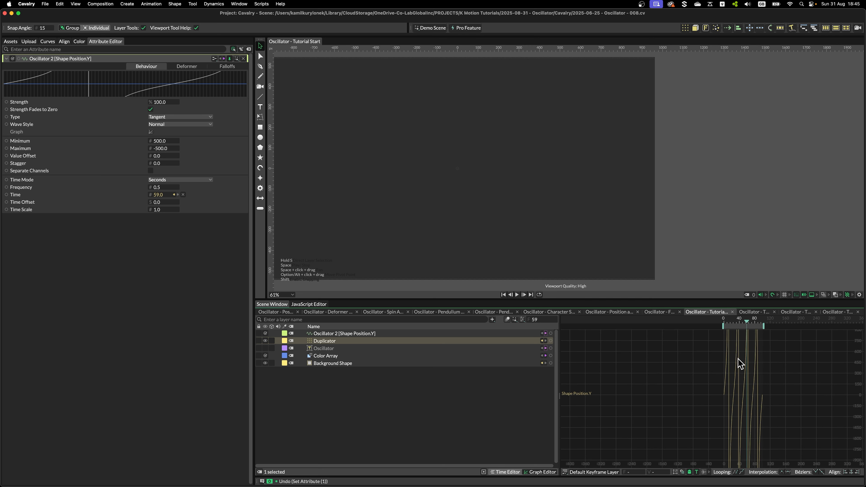
pyautogui.scroll(4, 726, 358)
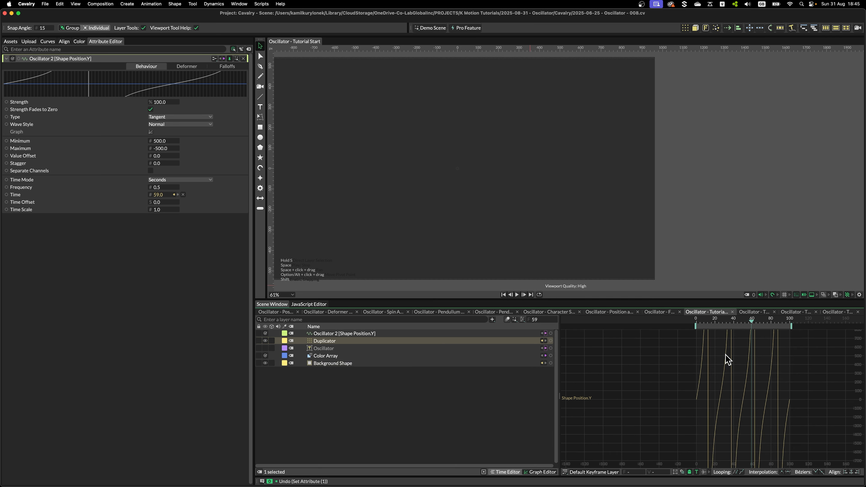
pyautogui.scroll(3, 726, 358)
pyautogui.click(668, 325)
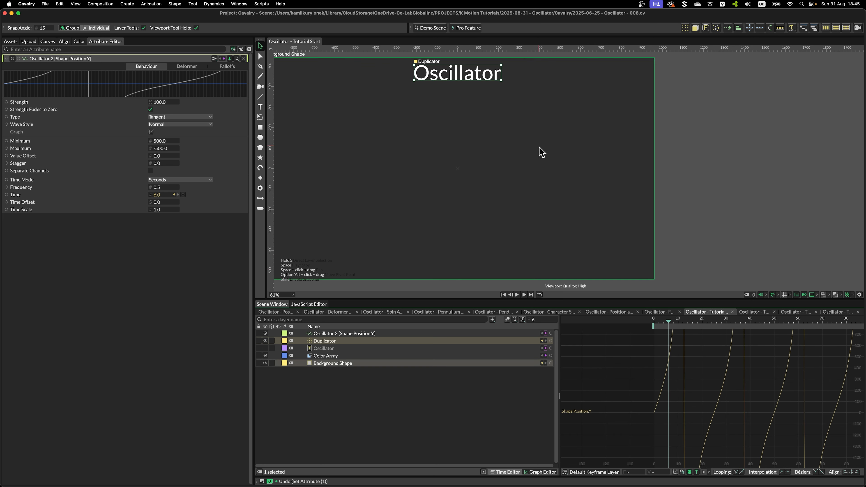
pyautogui.click(165, 117)
pyautogui.click(166, 102)
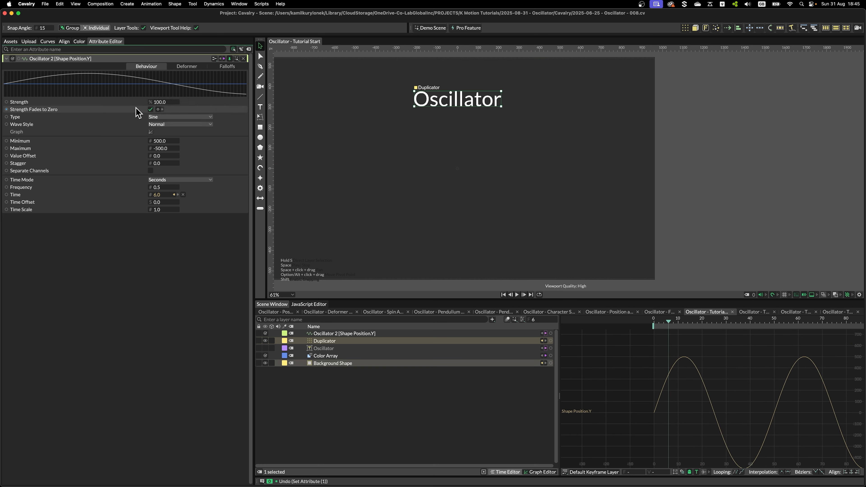
# Try the Square, Triangle and Sawtooth wave styles on the Oscillator behaviour, playing back the text's motion for each.
pyautogui.click(170, 124)
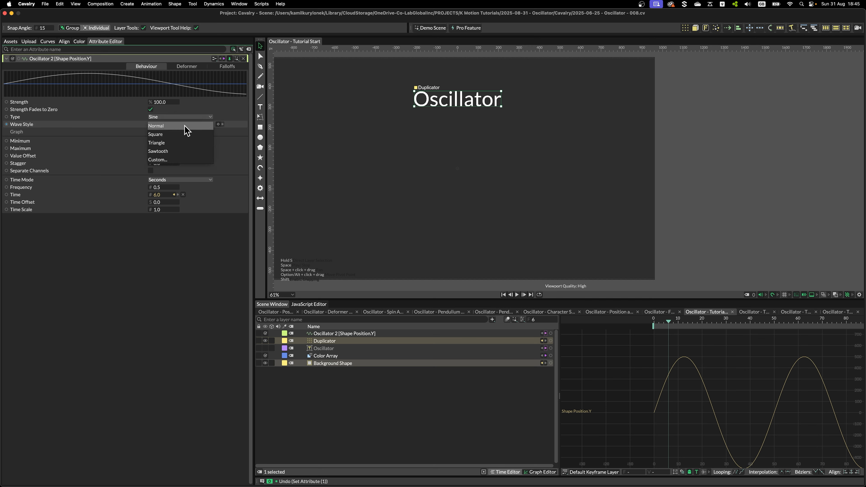
pyautogui.click(184, 134)
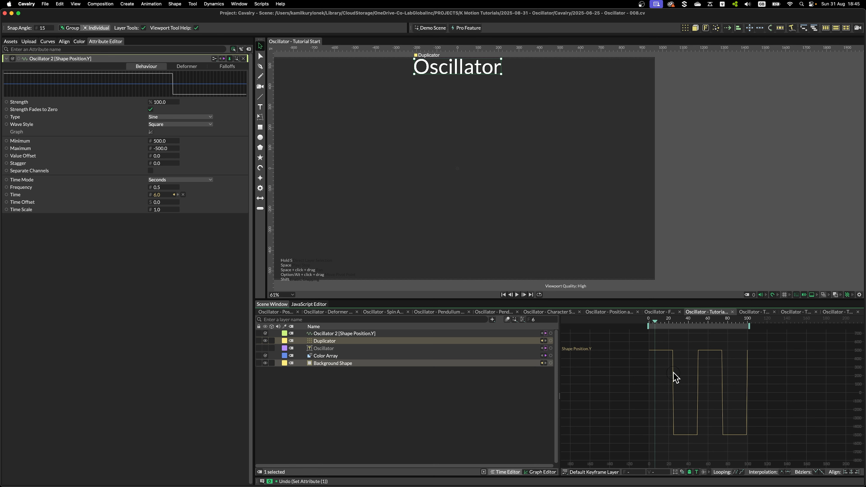
pyautogui.press('space')
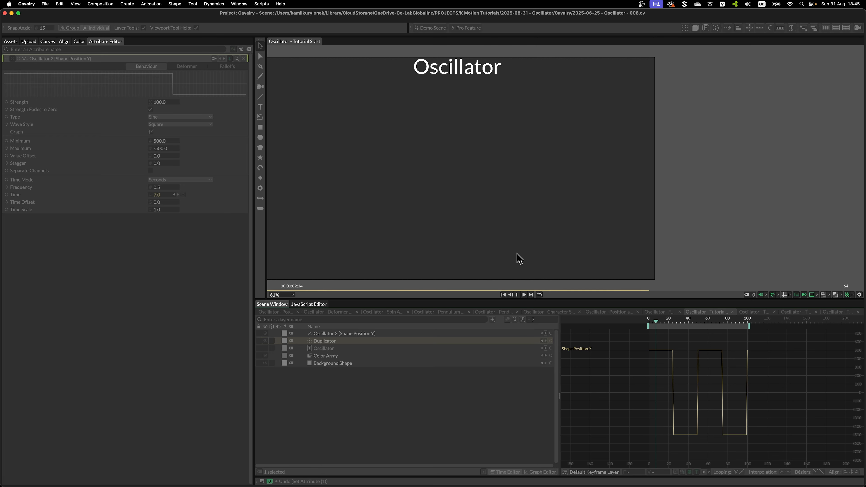
pyautogui.press('space')
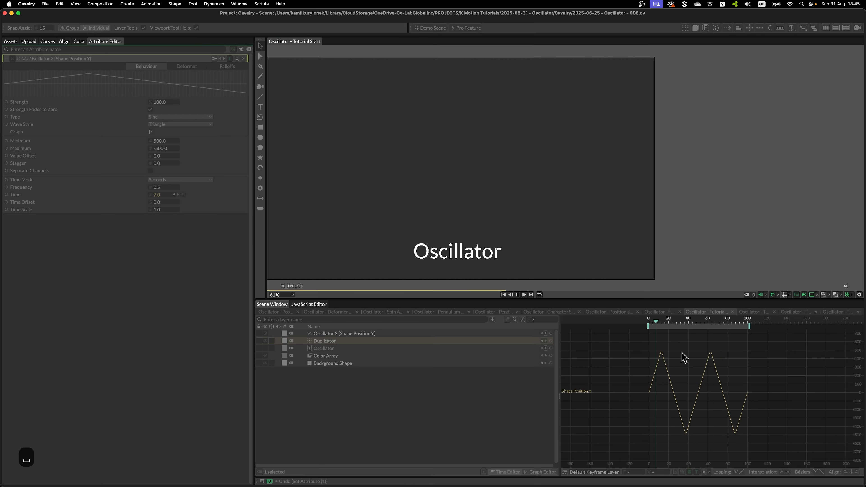
pyautogui.press('space')
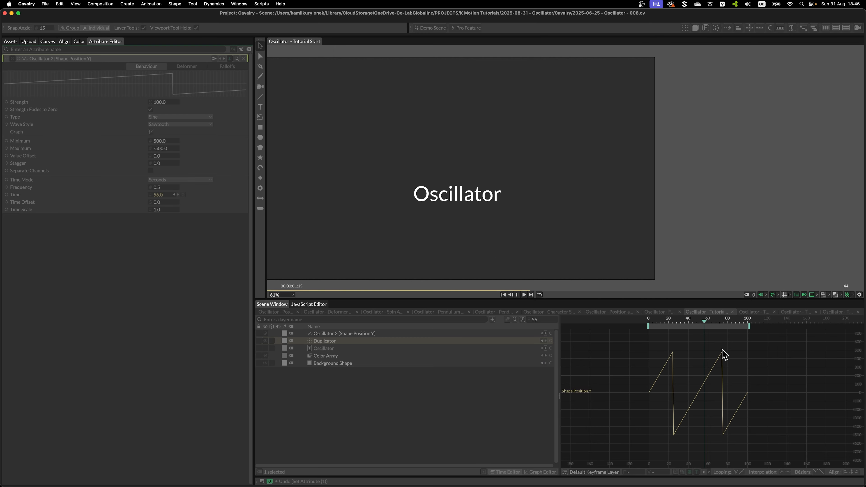
pyautogui.press('space')
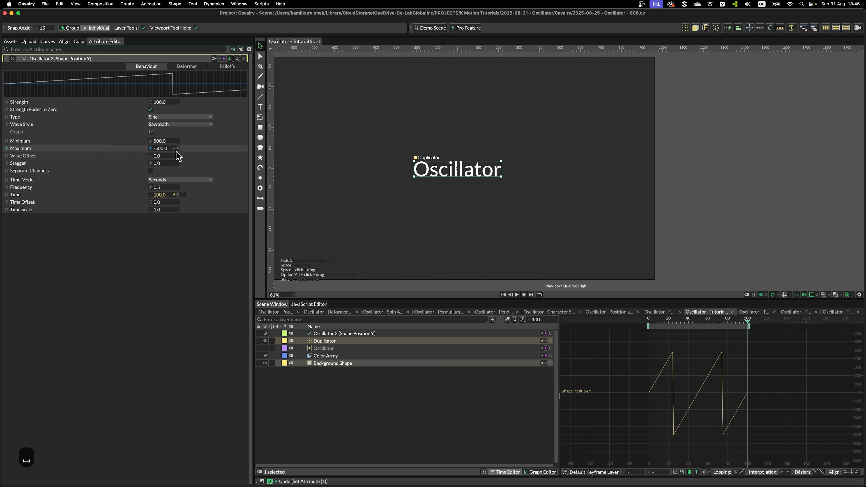
# Set the Oscillator behaviour's Wave Style to Custom and open its graph for editing.
pyautogui.click(176, 125)
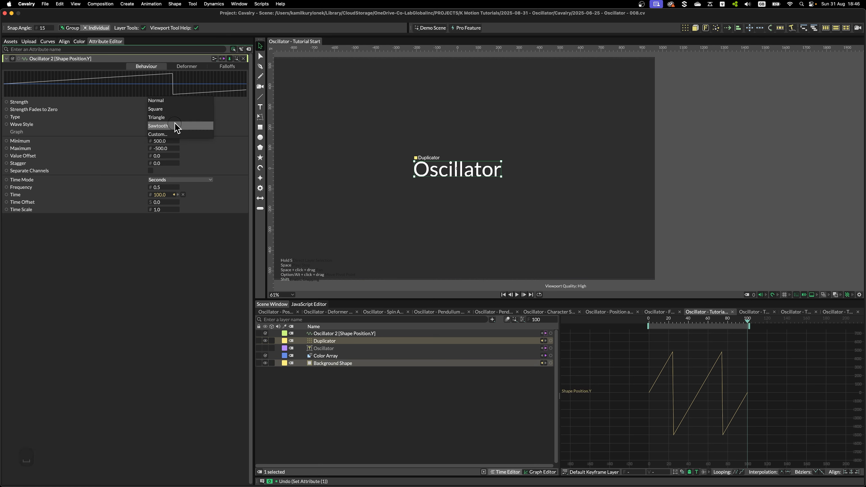
pyautogui.click(163, 134)
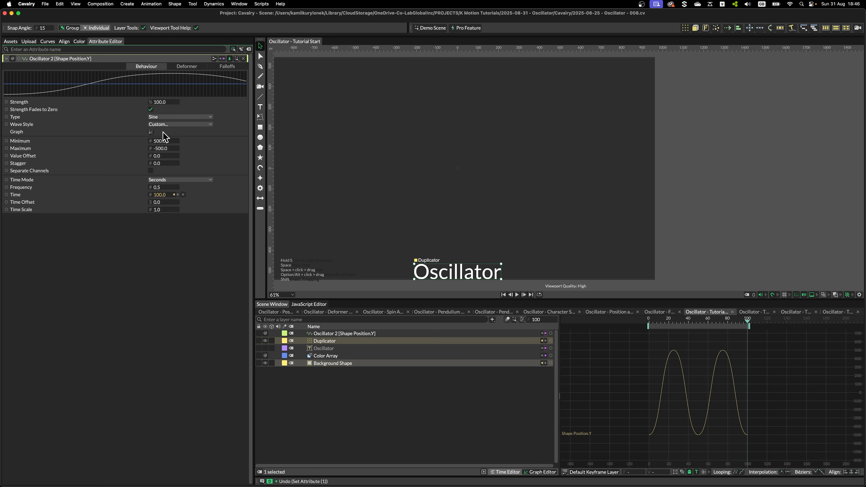
pyautogui.click(151, 132)
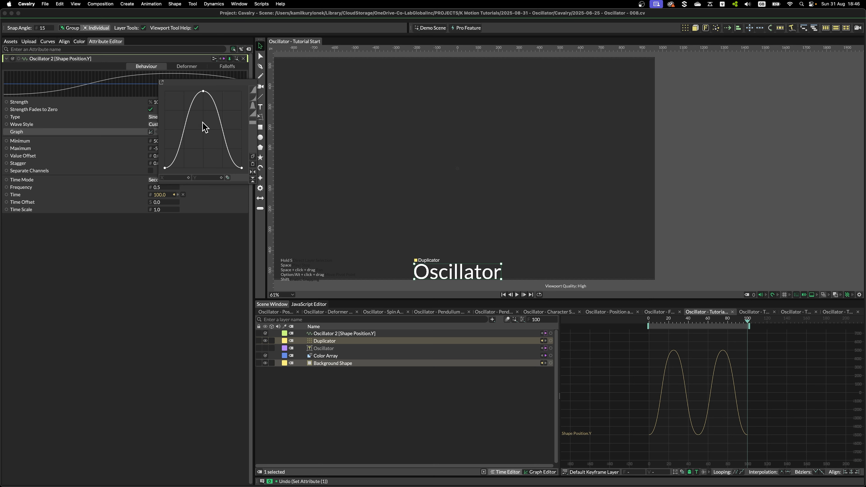
# Add points to the custom wave graph, shape it into two peaks with a dip between them, and play back the motion.
pyautogui.rightClick(186, 127)
pyautogui.click(196, 130)
pyautogui.moveTo(185, 127); pyautogui.dragTo(211, 91)
pyautogui.rightClick(199, 96)
pyautogui.click(207, 100)
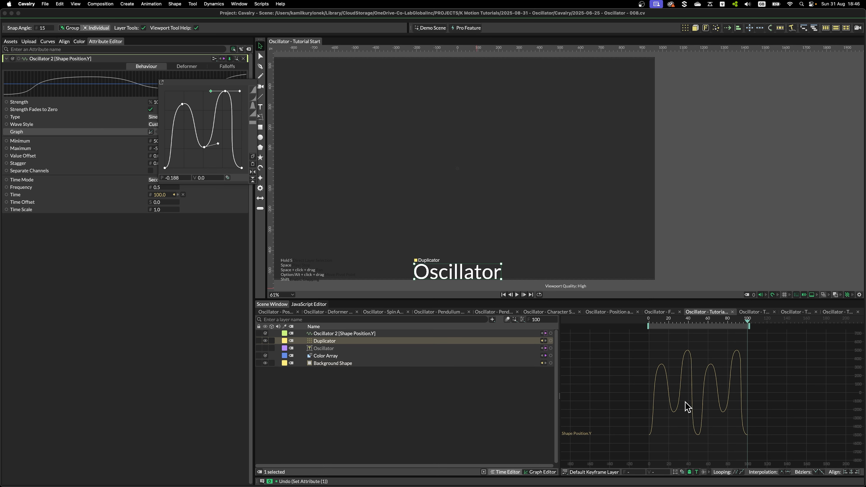
pyautogui.press('space')
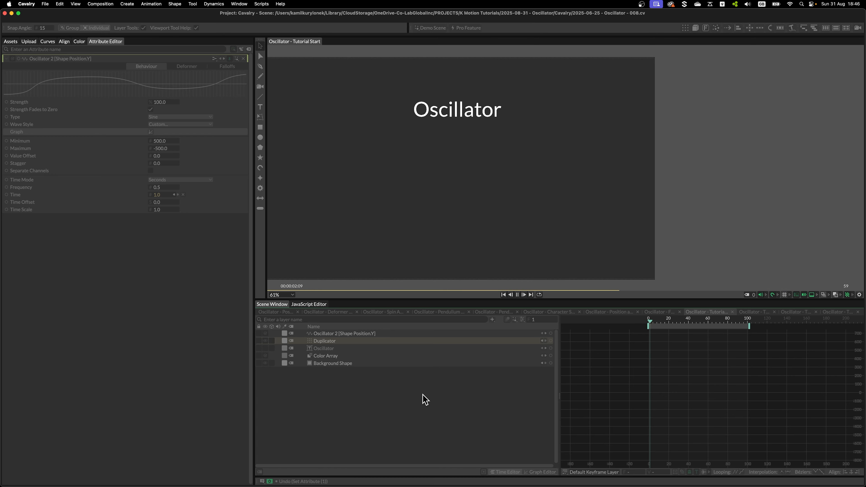
pyautogui.press('space')
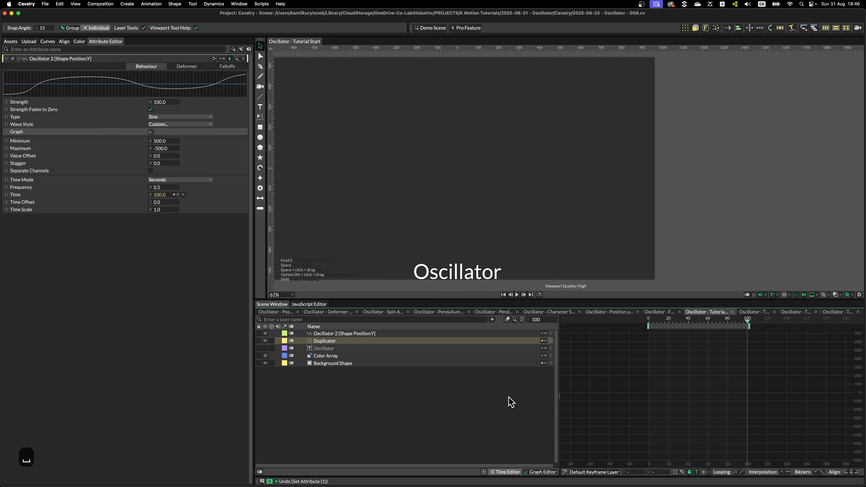
# View the custom wave graph again, return the Oscillator behaviour's Wave Style to Normal, and play back the motion.
pyautogui.click(151, 131)
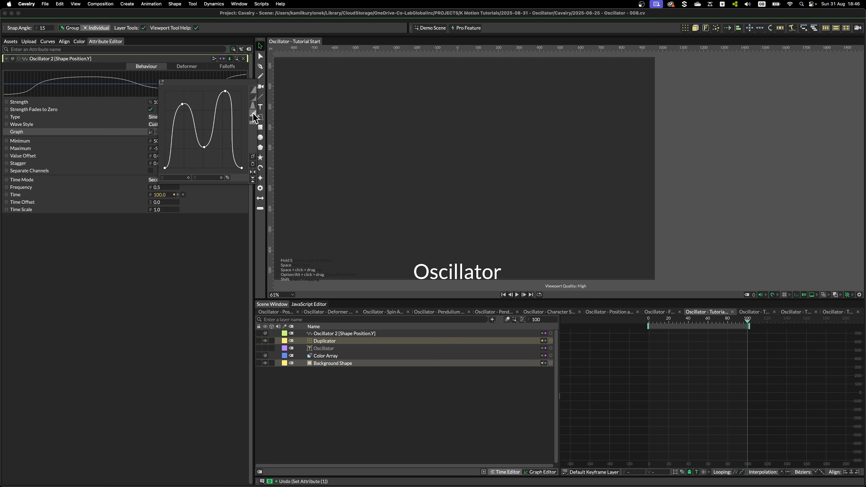
pyautogui.click(164, 91)
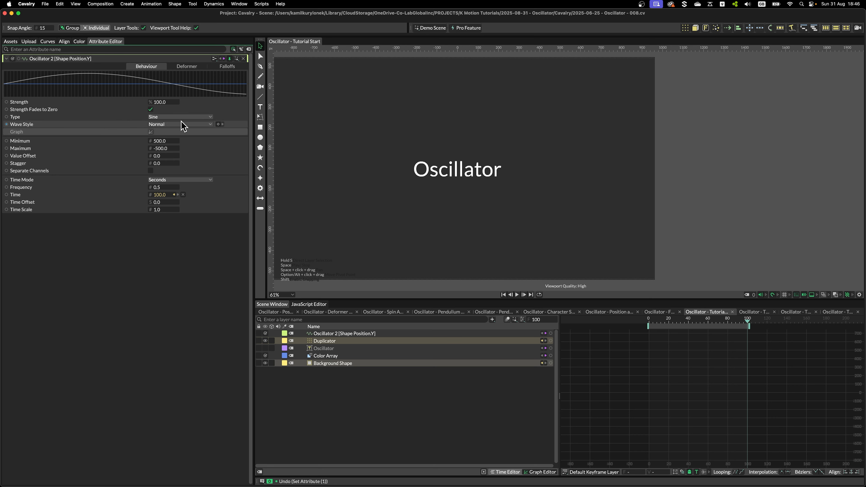
pyautogui.press('space')
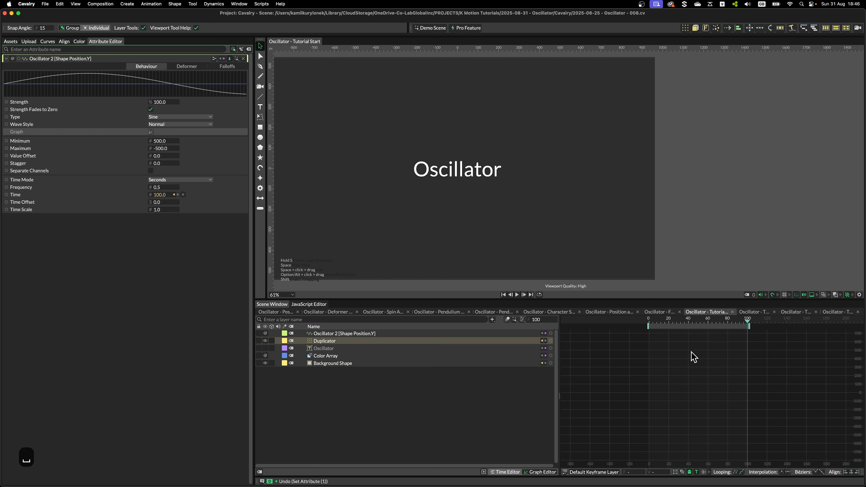
# Parent the Oscillator behaviour under the Duplicator layer and connect its Minimum attribute to its Maximum.
pyautogui.moveTo(342, 334); pyautogui.dragTo(335, 342)
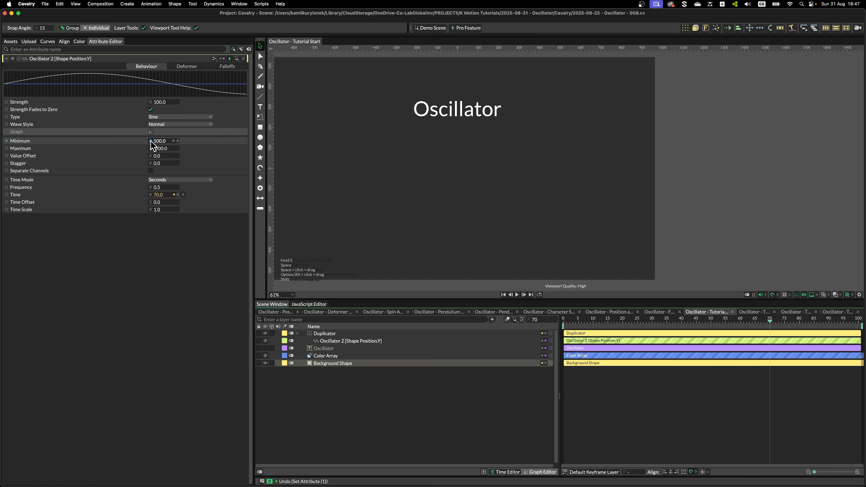
pyautogui.moveTo(151, 141); pyautogui.dragTo(195, 96)
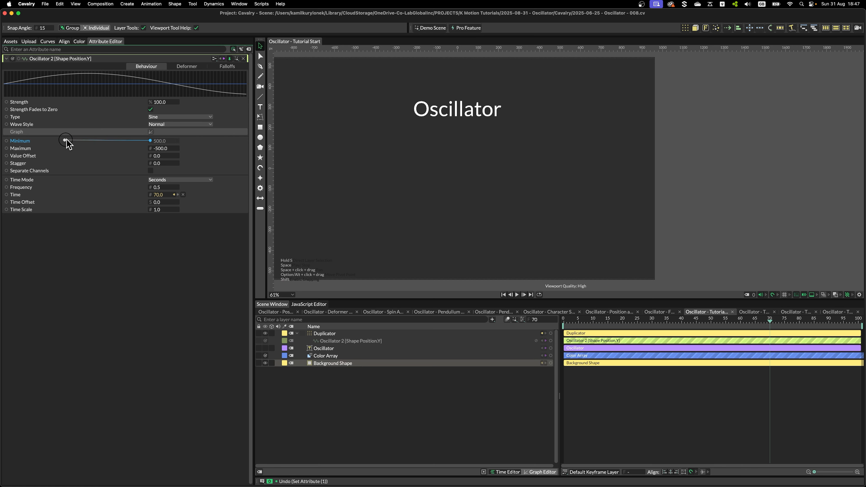
pyautogui.moveTo(66, 141); pyautogui.dragTo(168, 149)
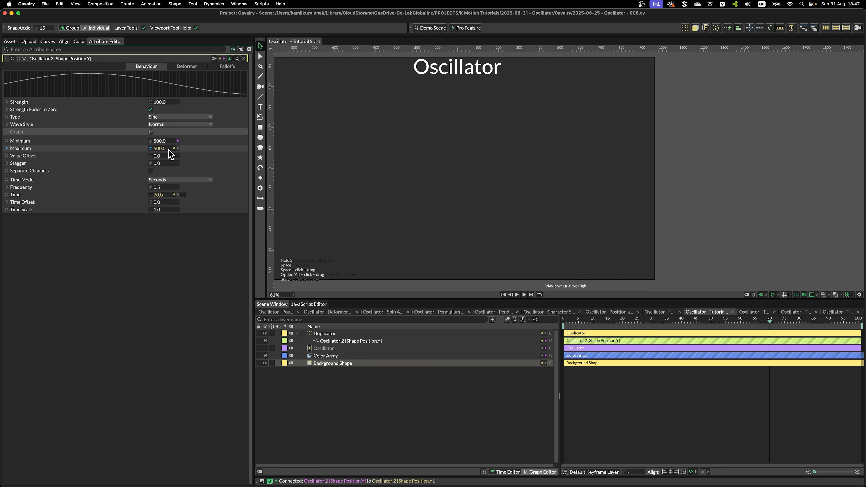
# Add the expression "value * -1;" to the Oscillator behaviour's Maximum so it mirrors the Minimum with the opposite sign.
pyautogui.rightClick(138, 149)
pyautogui.click(166, 168)
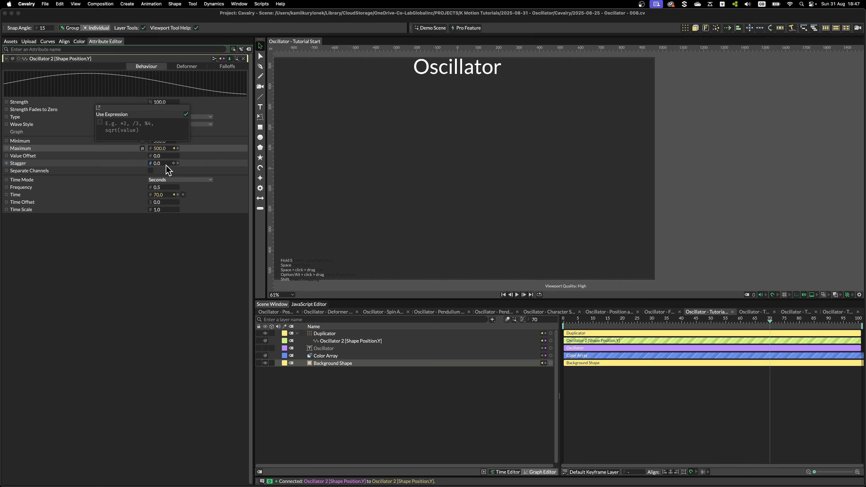
pyautogui.write('value * -1')
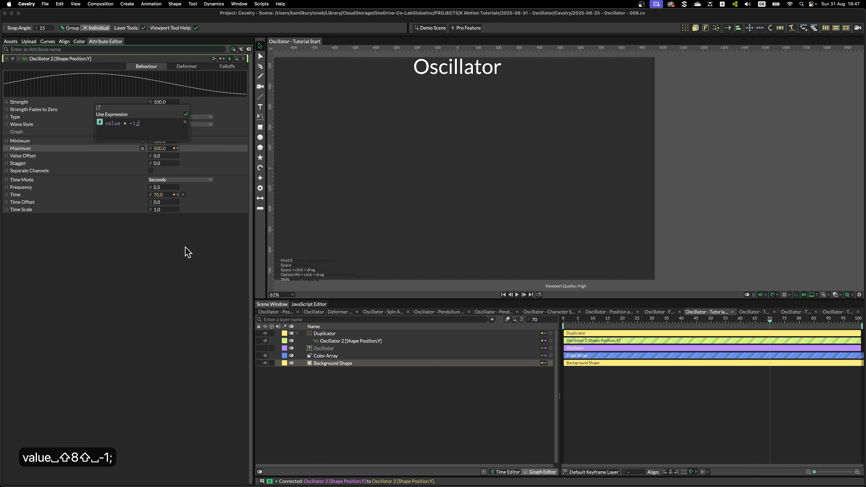
pyautogui.write(';')
pyautogui.press('Return')
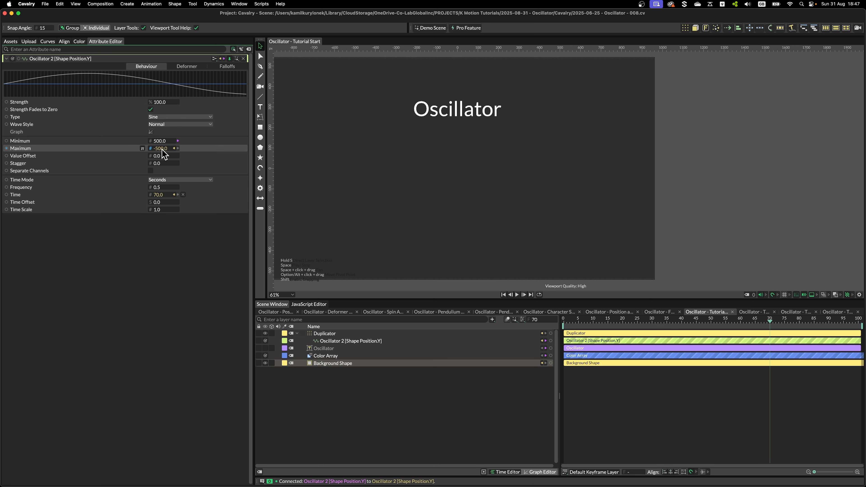
# Set the Oscillator behaviour's Minimum to 200 and scrub the timeline to preview the vertical motion.
pyautogui.moveTo(160, 145); pyautogui.dragTo(114, 145)
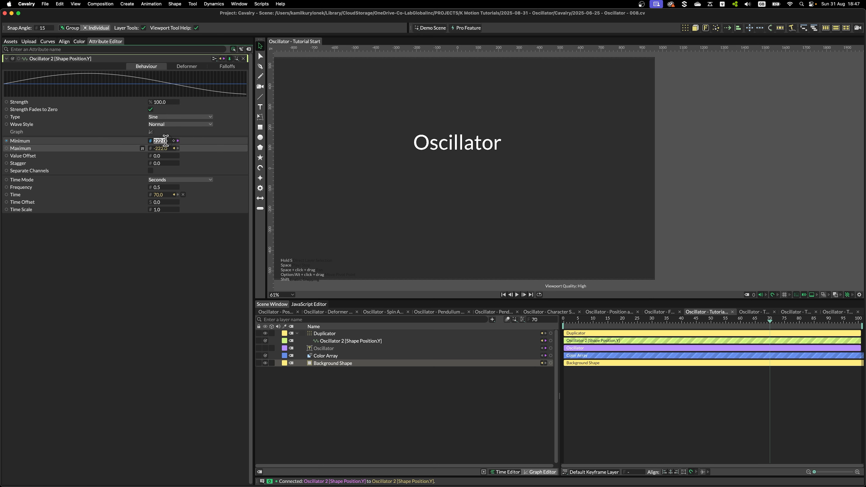
pyautogui.write('200')
pyautogui.press('Return')
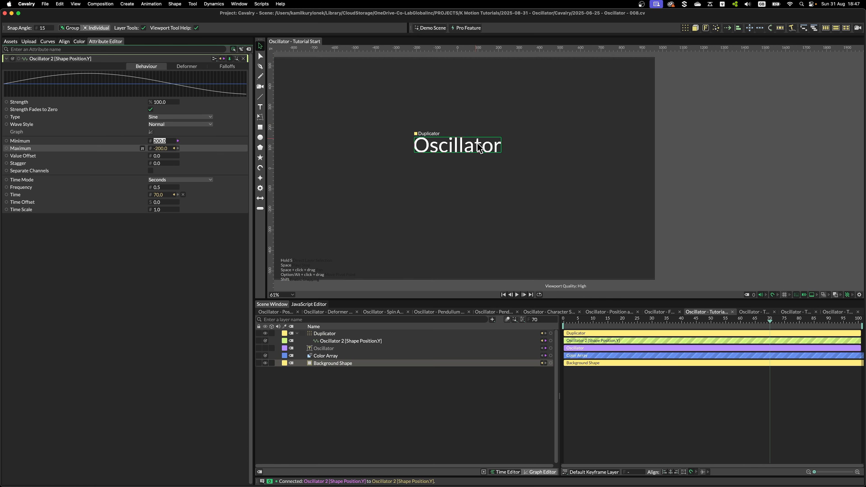
pyautogui.scroll(-3, 479, 148)
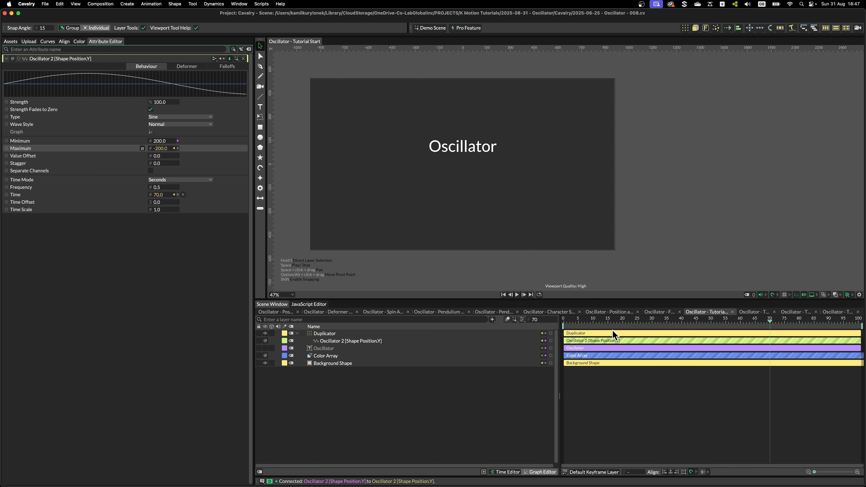
pyautogui.moveTo(607, 321); pyautogui.dragTo(784, 333)
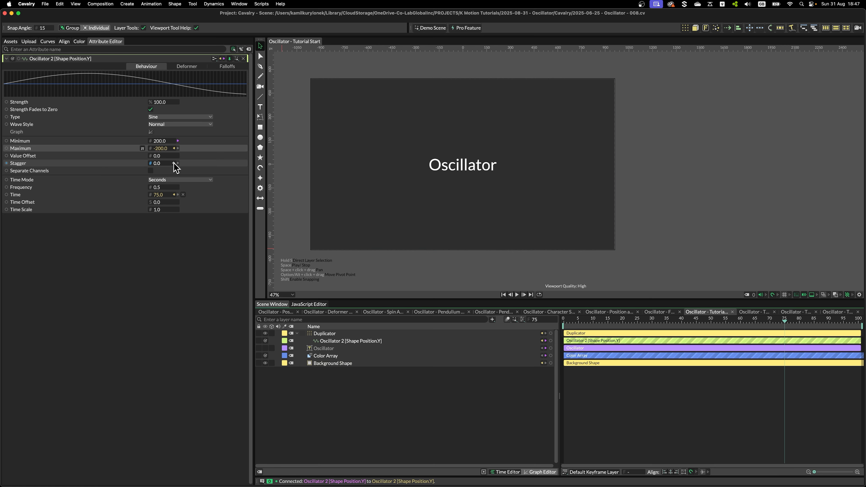
# Set the Oscillator behaviour's Stagger to 0.2 and play back the offset text copies.
pyautogui.moveTo(174, 165); pyautogui.dragTo(181, 163)
pyautogui.click(163, 163)
pyautogui.write('.')
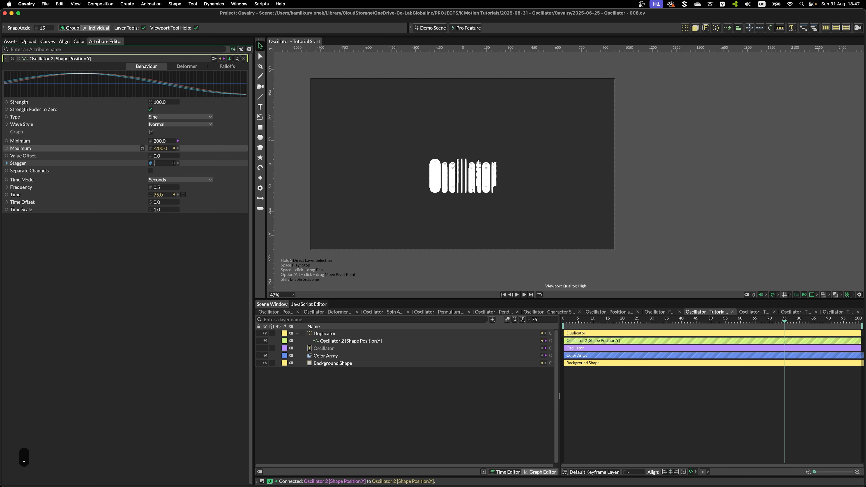
pyautogui.write('2')
pyautogui.press('Return')
pyautogui.press('space')
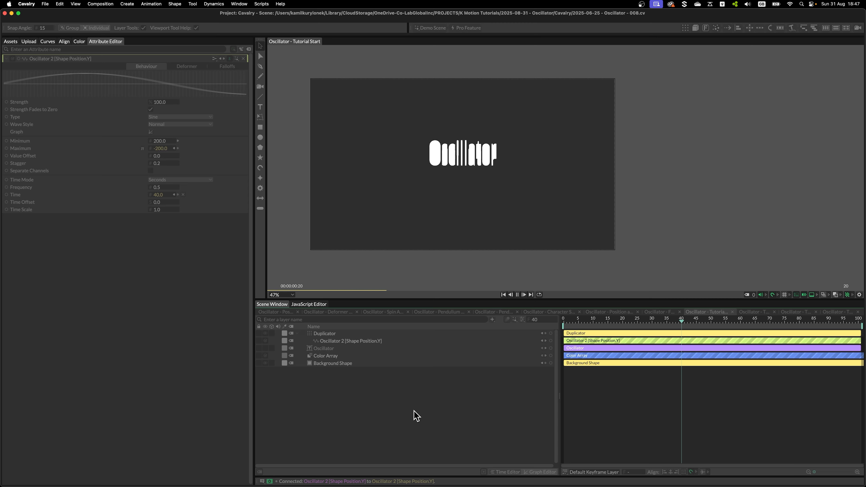
pyautogui.press('space')
# Add an Index To Color utility to the Oscillator text's fill Color and nest it under the text layer.
pyautogui.click(329, 348)
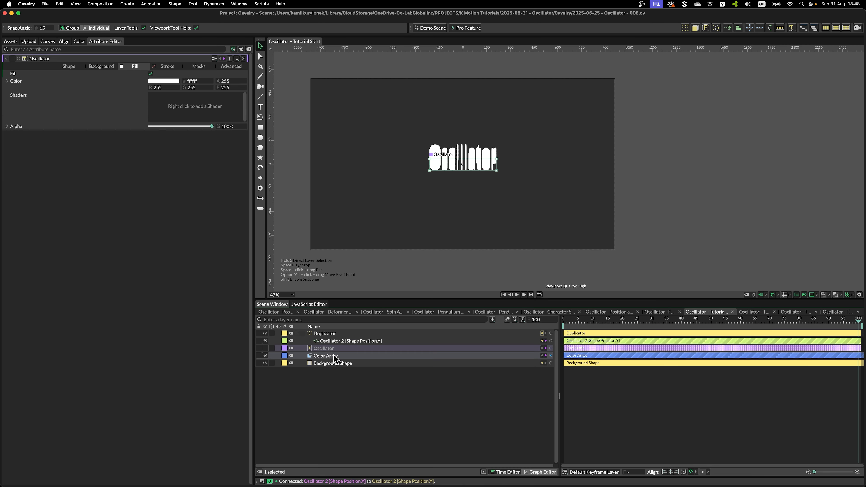
pyautogui.rightClick(117, 87)
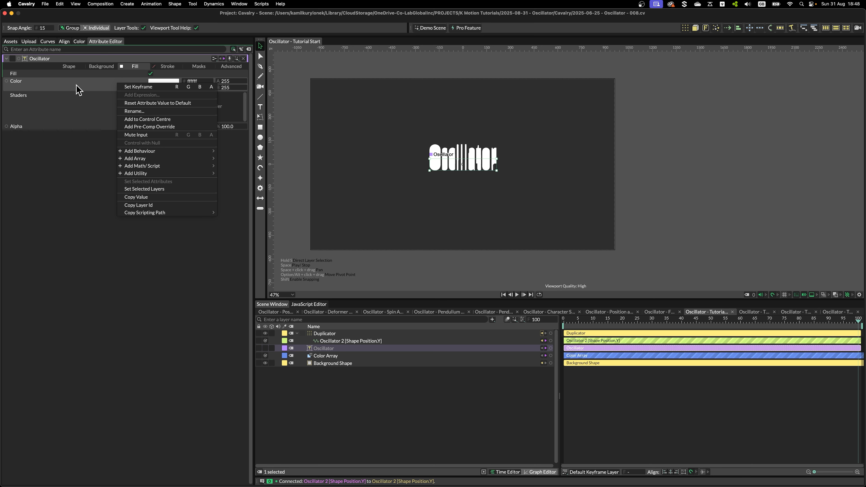
pyautogui.moveTo(182, 173)
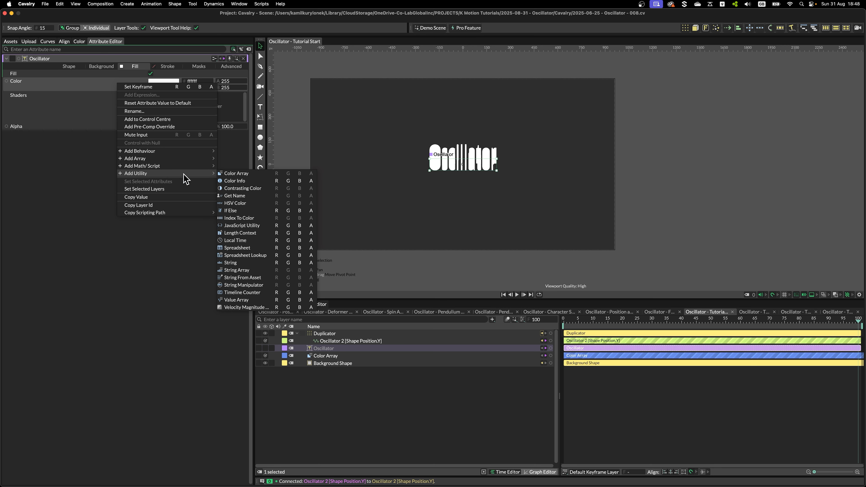
pyautogui.click(243, 220)
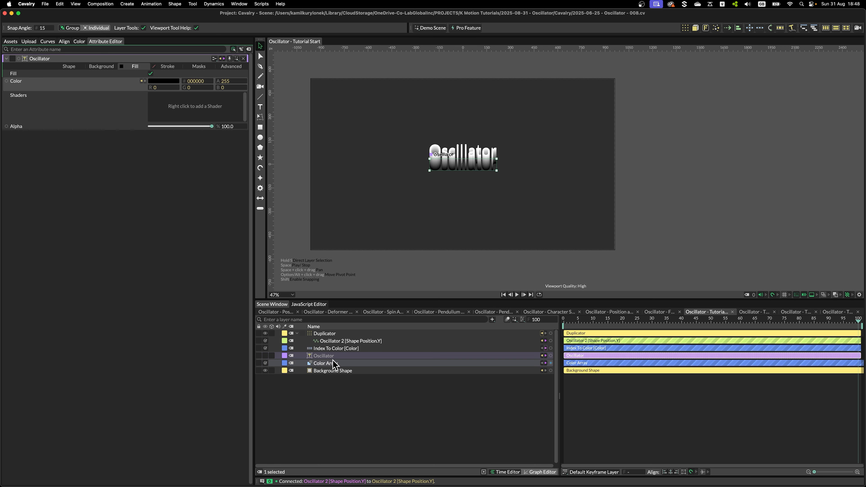
pyautogui.click(329, 348)
# Place the gradient's end stops at about 0.91 and 0.152 and connect them to the Color Array's pink (4) and dark grey (0) colors.
pyautogui.click(230, 59)
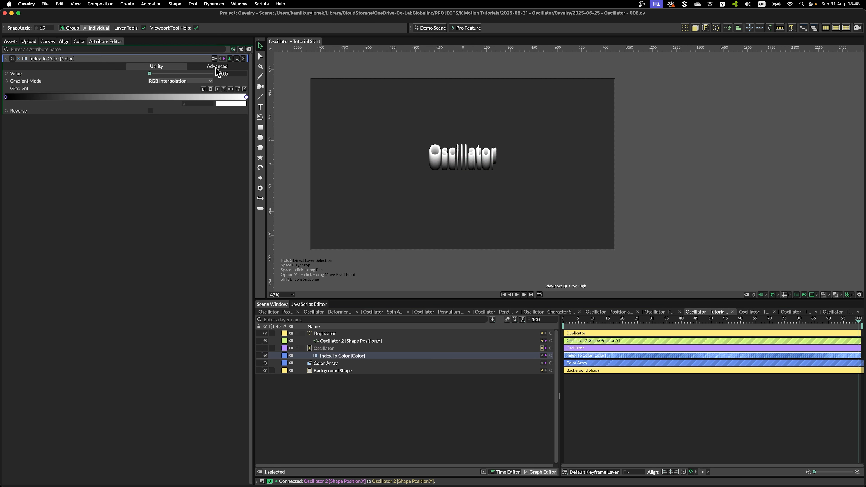
pyautogui.click(341, 363)
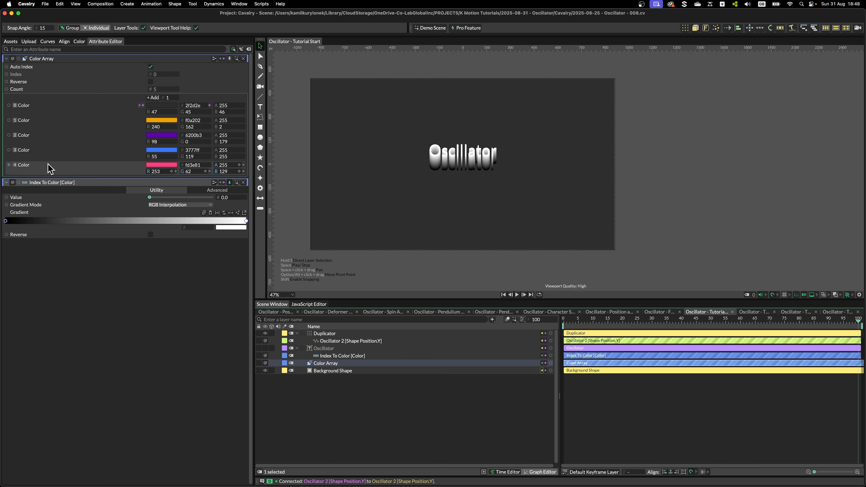
pyautogui.moveTo(245, 220); pyautogui.dragTo(224, 221)
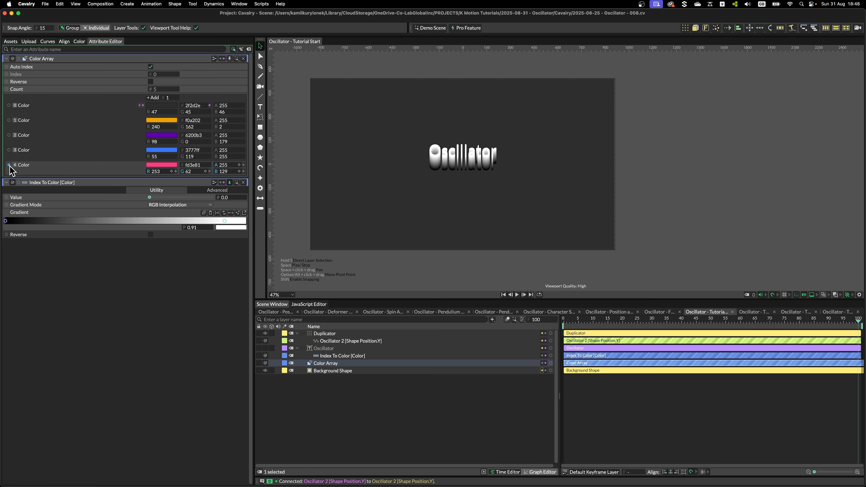
pyautogui.moveTo(8, 165); pyautogui.dragTo(229, 228)
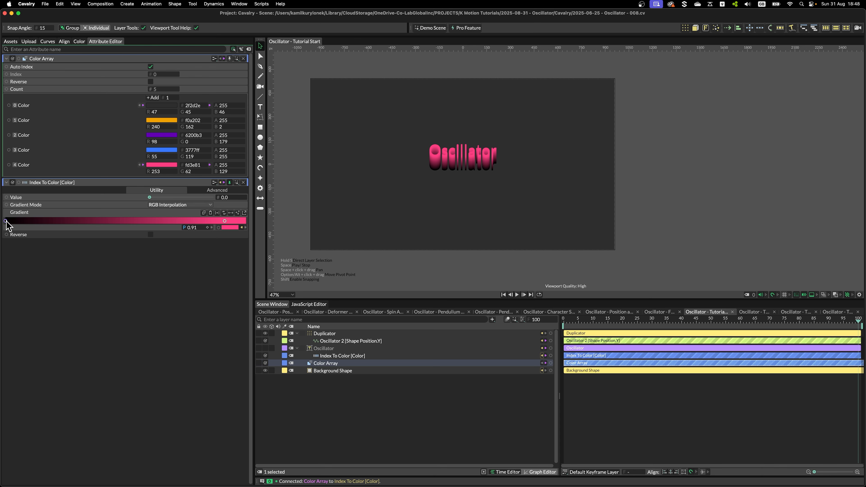
pyautogui.moveTo(6, 221); pyautogui.dragTo(42, 221)
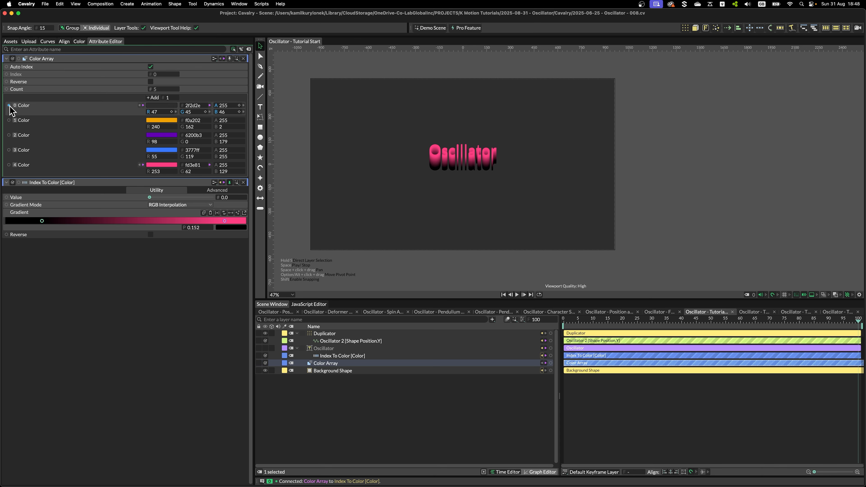
pyautogui.moveTo(9, 106); pyautogui.dragTo(229, 228)
# Add gradient stops at about 0.68 and 0.448 and connect them to the Color Array's orange (1) and blue (3) colors.
pyautogui.click(160, 221)
pyautogui.press('BackSpace')
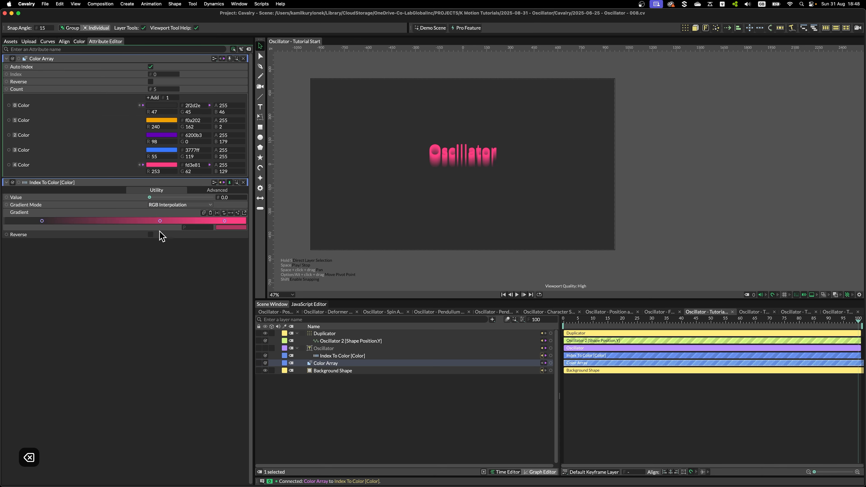
pyautogui.moveTo(161, 221); pyautogui.dragTo(169, 221)
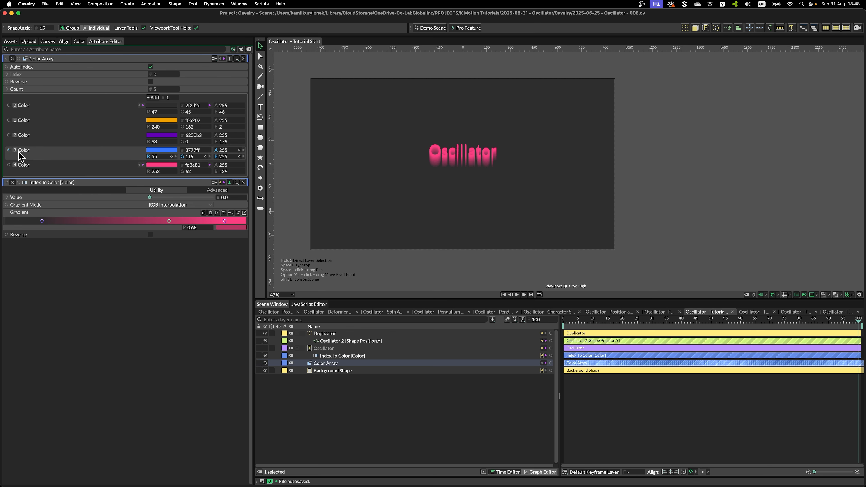
pyautogui.moveTo(9, 120); pyautogui.dragTo(231, 227)
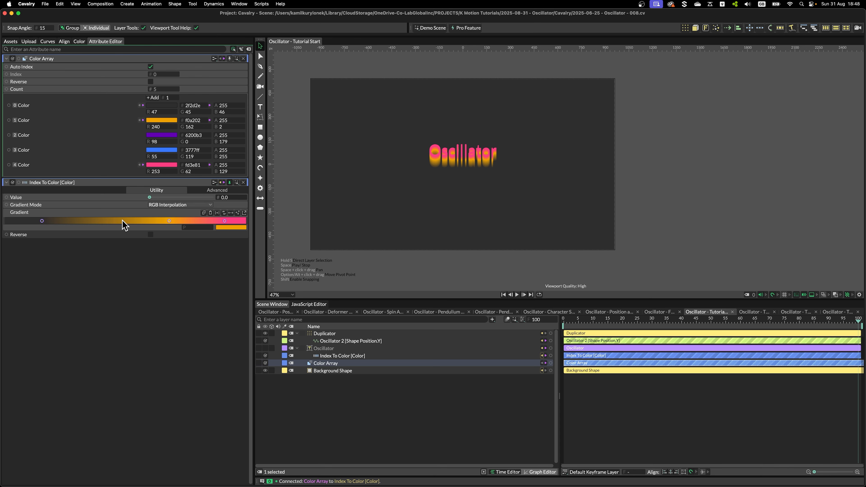
pyautogui.moveTo(124, 221); pyautogui.dragTo(113, 221)
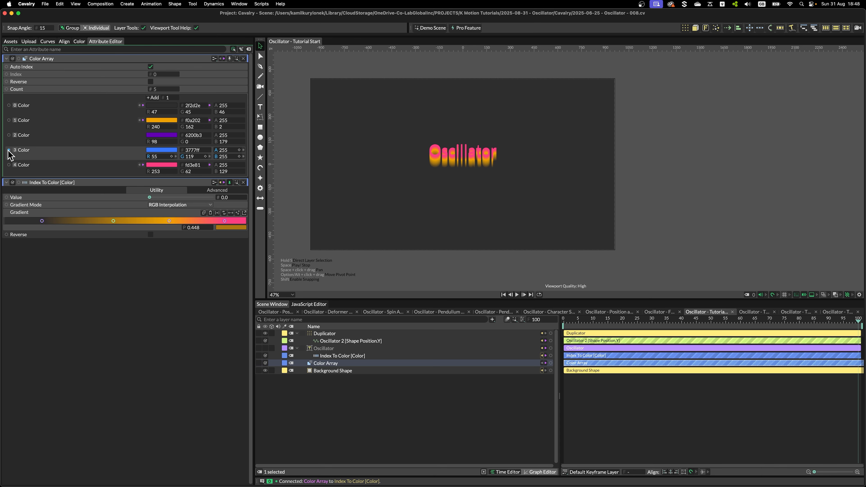
pyautogui.moveTo(9, 155); pyautogui.dragTo(232, 227)
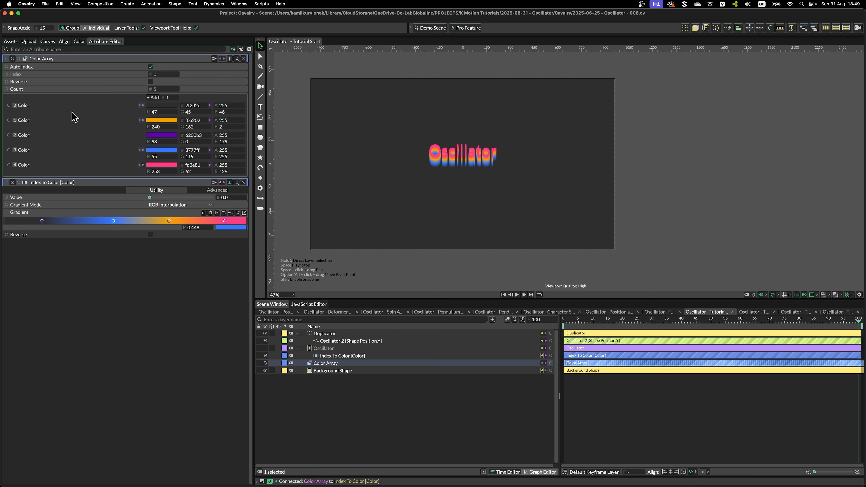
# Move the gradient's dark stop close to the start and set the pink stop's position to 1.0.
pyautogui.moveTo(42, 221); pyautogui.dragTo(13, 221)
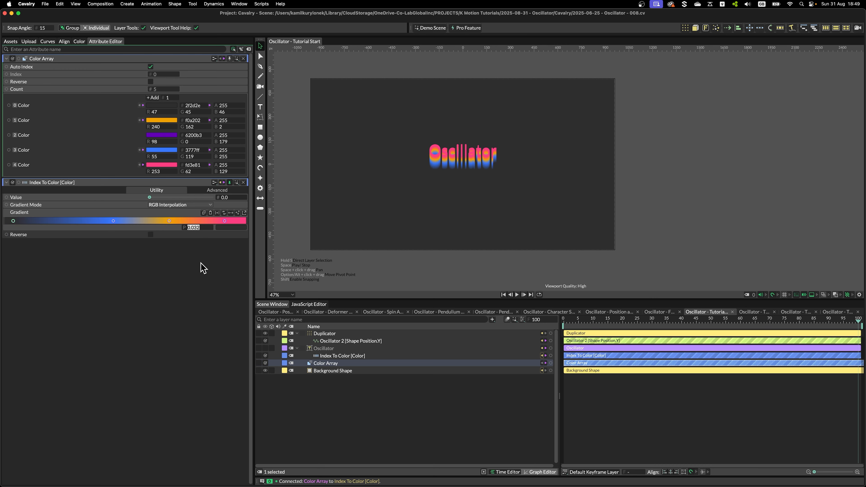
pyautogui.write('1')
pyautogui.press('Return')
pyautogui.press('BackSpace')
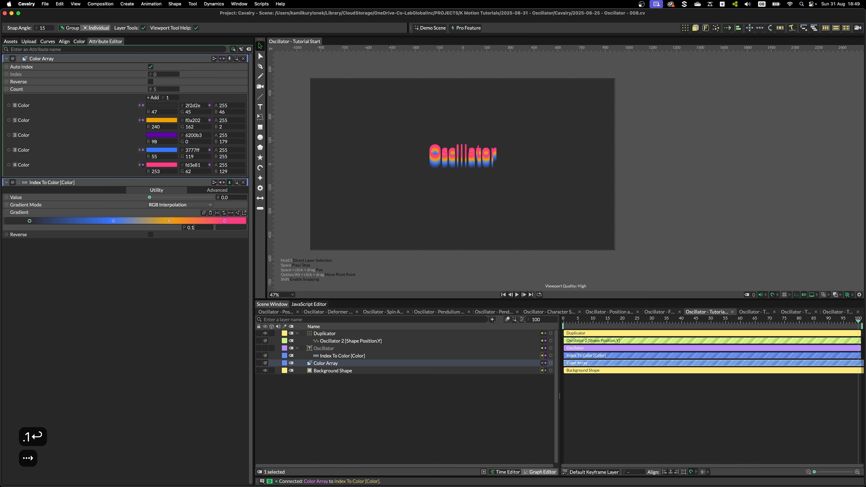
pyautogui.write('0')
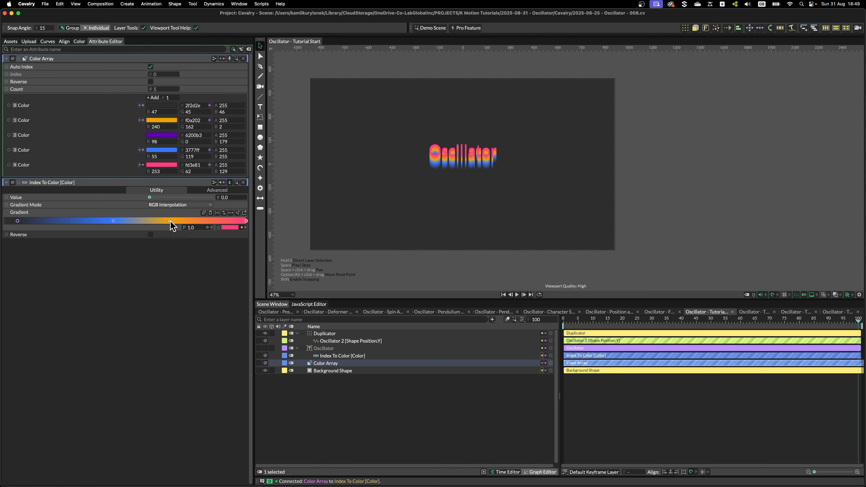
# Shift the orange stop close to the pink end and the blue stop slightly toward it, checking the colors on the text.
pyautogui.scroll(8, 466, 153)
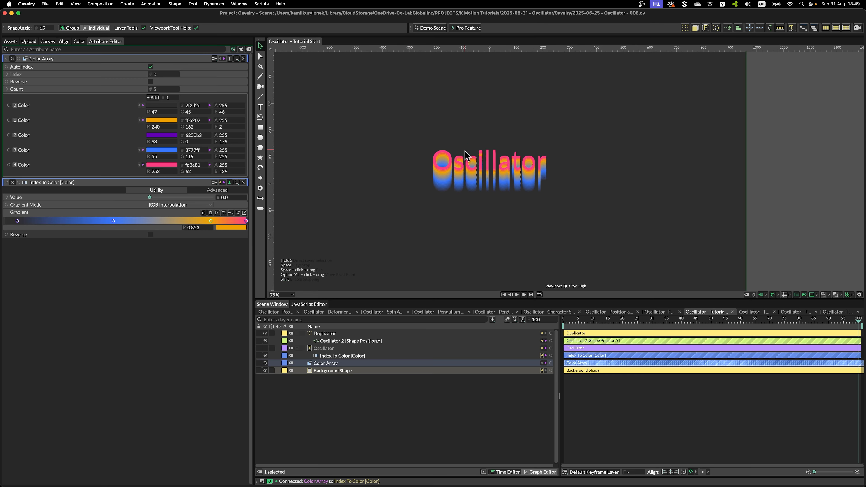
pyautogui.moveTo(208, 220); pyautogui.dragTo(229, 221)
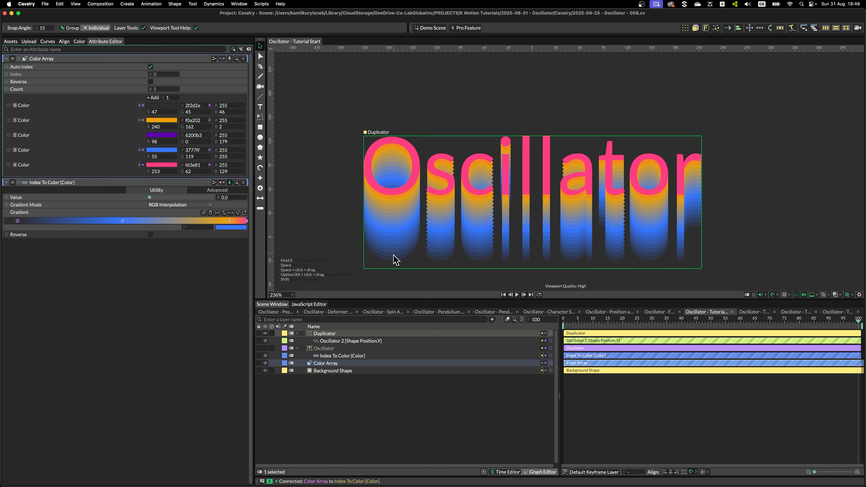
pyautogui.scroll(-5, 396, 255)
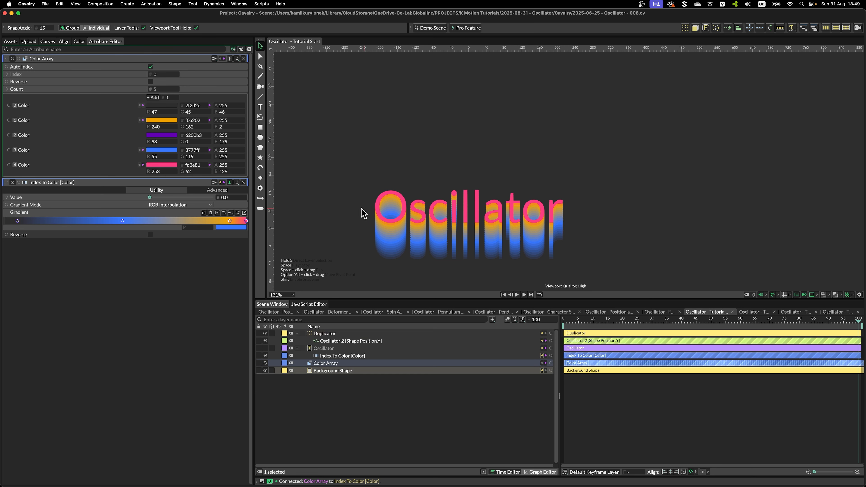
pyautogui.scroll(-5, 440, 213)
# Set the Duplicator's Count to 100 and play back the denser text trail.
pyautogui.click(456, 176)
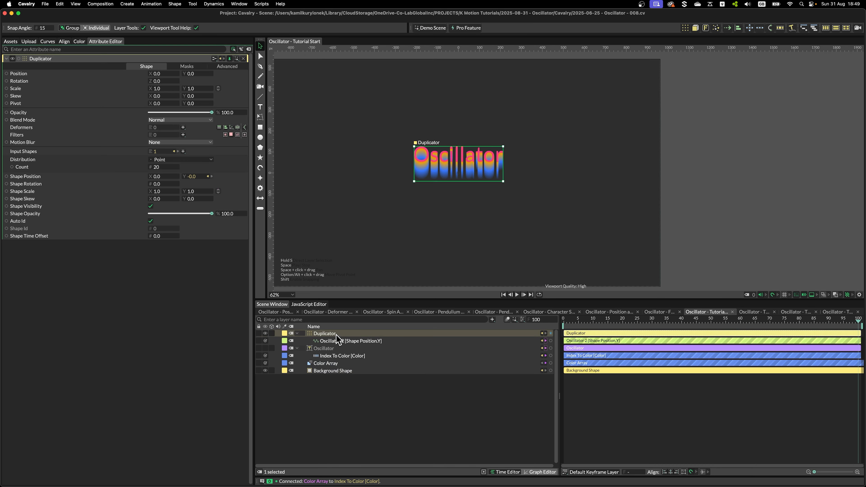
pyautogui.hscroll(-4, 401, 190)
pyautogui.click(157, 167)
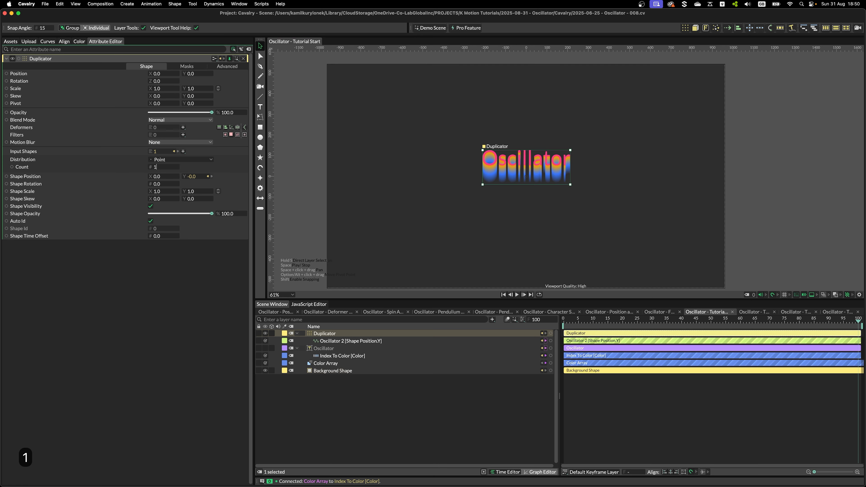
pyautogui.write('100')
pyautogui.press('Return')
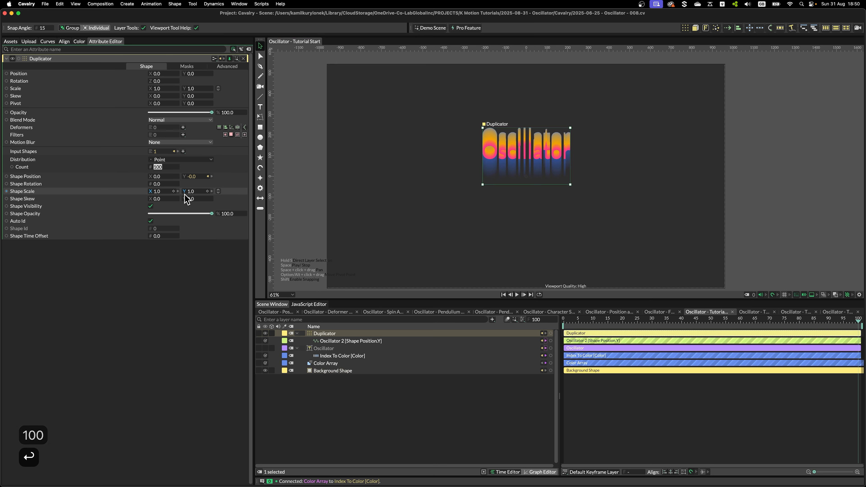
pyautogui.press('space')
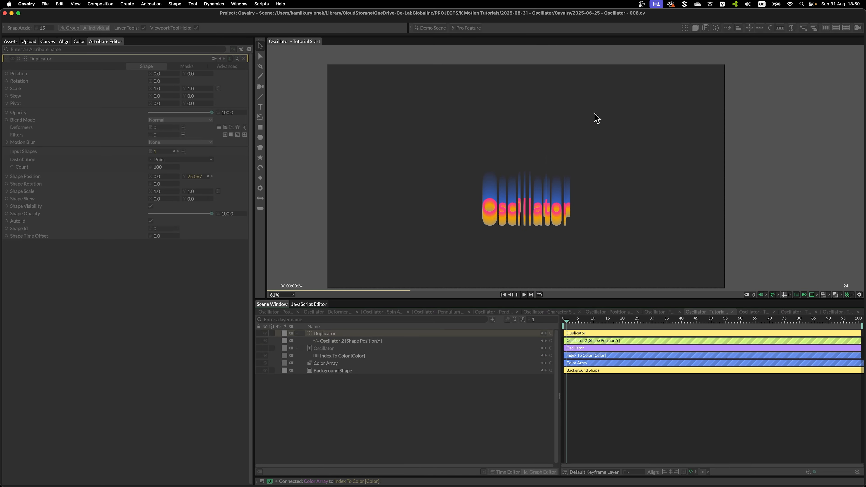
pyautogui.press('space')
# Set the Oscillator behaviour's Minimum to 600 to widen the vertical swing of the duplicated text.
pyautogui.click(346, 340)
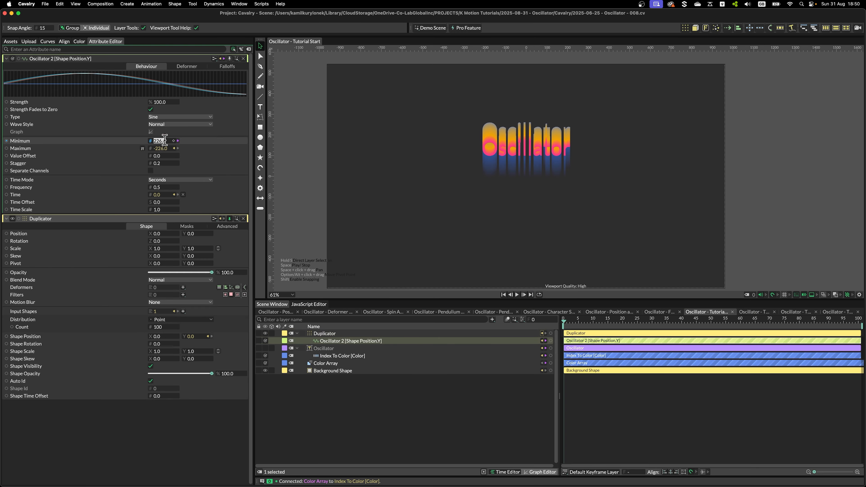
pyautogui.write('0')
pyautogui.press('Return')
pyautogui.scroll(-3, 481, 201)
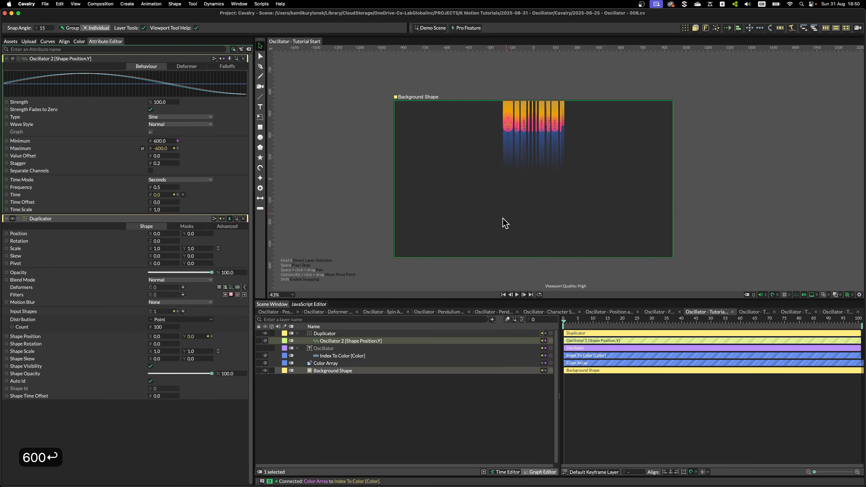
# Set the Oscillator behaviour's Minimum to 500 and play back the text's vertical swing.
pyautogui.click(416, 379)
pyautogui.press('space')
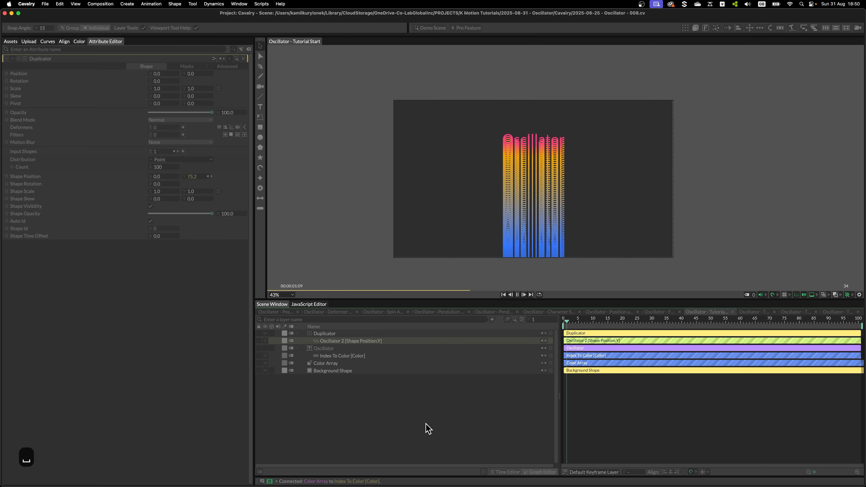
pyautogui.click(341, 340)
pyautogui.moveTo(157, 141); pyautogui.dragTo(125, 141)
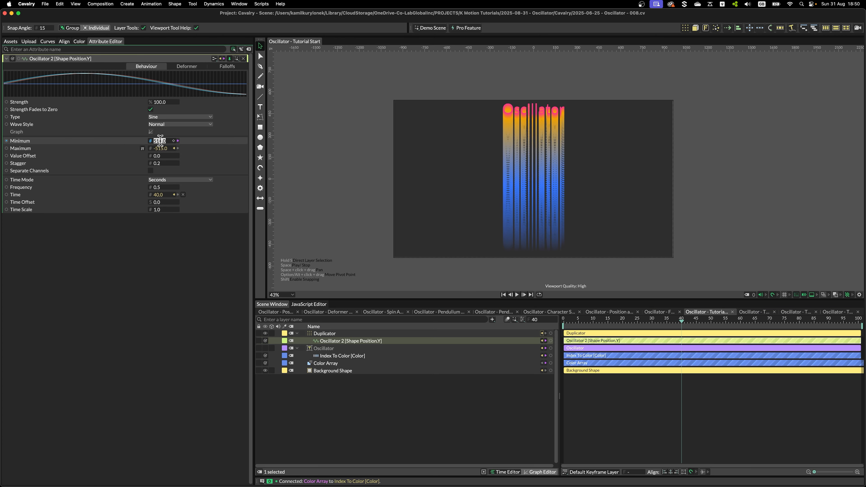
pyautogui.press('Return')
pyautogui.press('space')
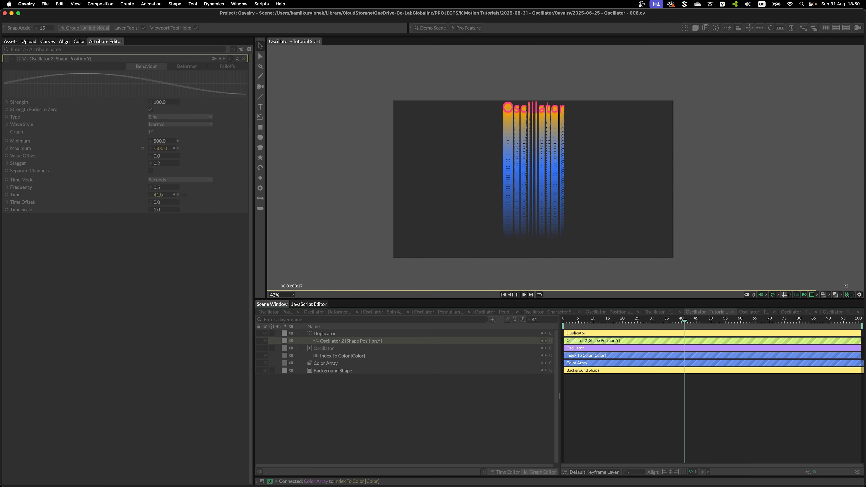
pyautogui.press('space')
pyautogui.press('space')
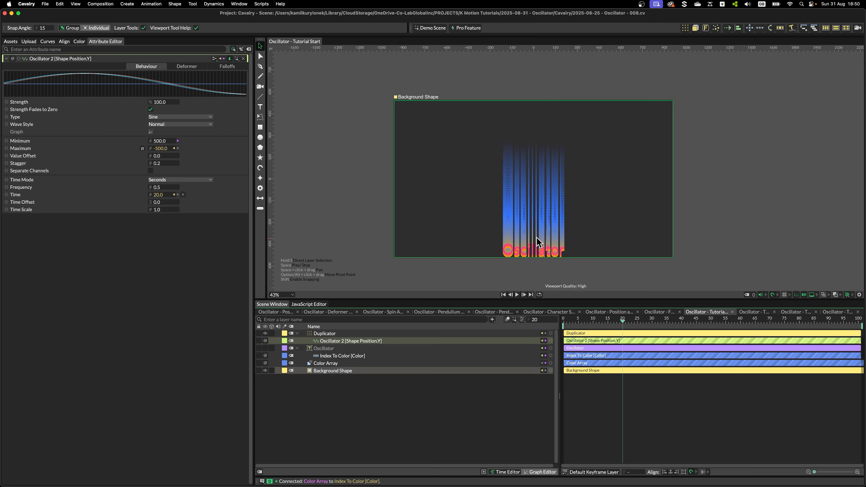
pyautogui.press('space')
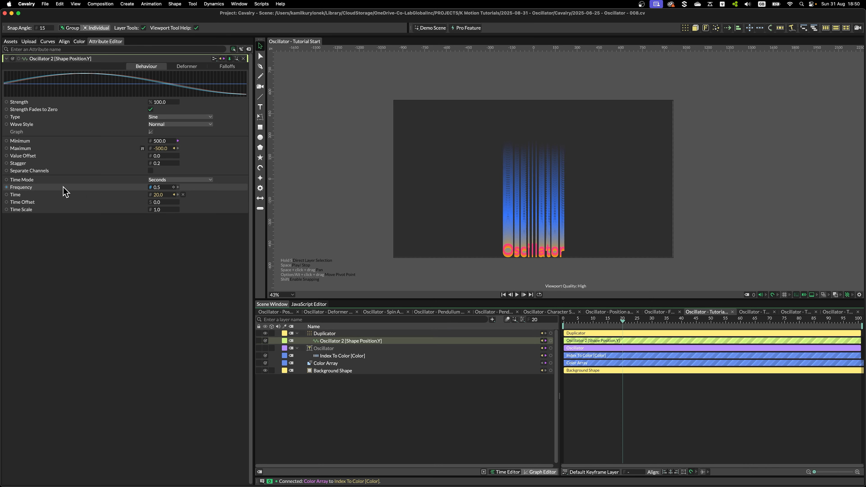
# Add a Math layer to the Oscillator behaviour's Frequency and nest it under that behaviour in the layer list.
pyautogui.rightClick(24, 192)
pyautogui.moveTo(64, 269)
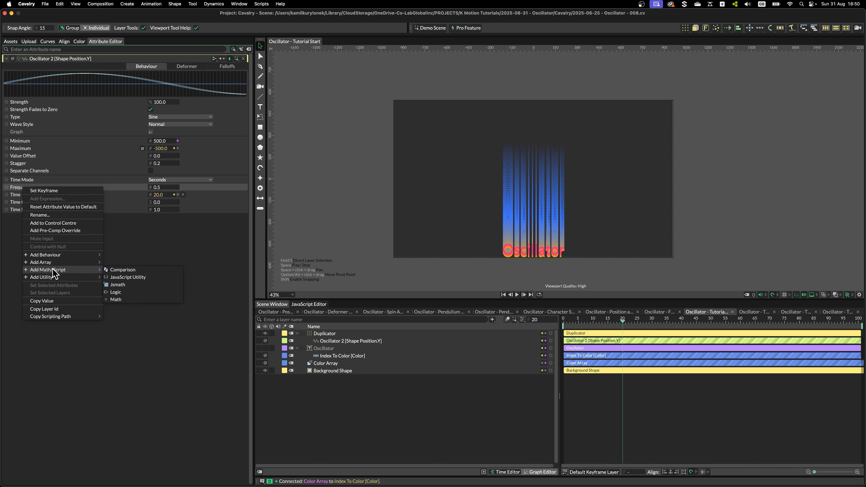
pyautogui.click(115, 299)
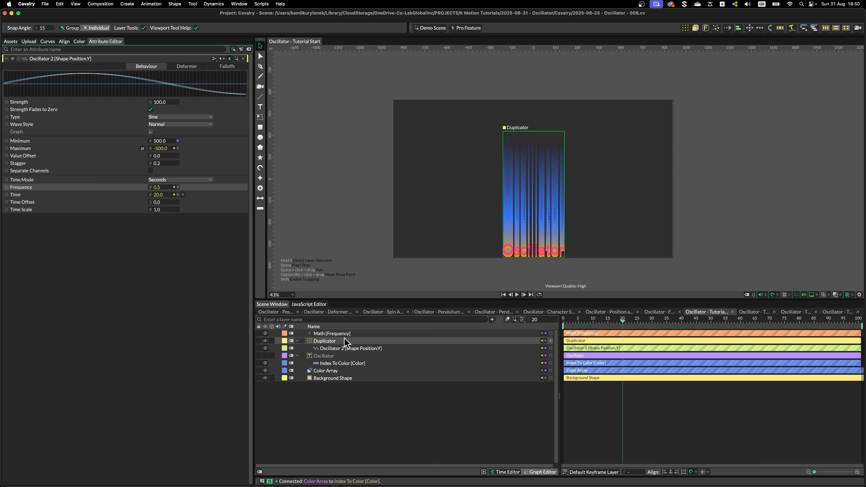
pyautogui.moveTo(341, 334); pyautogui.dragTo(347, 348)
# Check the composition's frame rate and make the Math layer divide 25 by 100.
pyautogui.press('super+k')
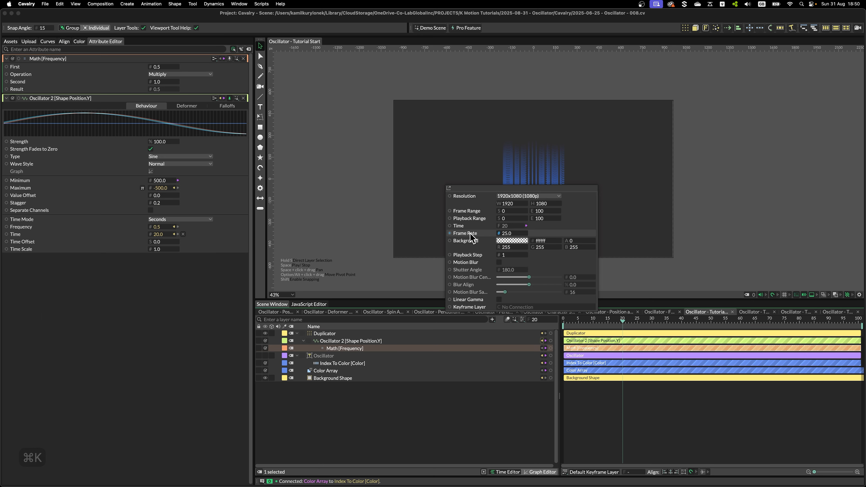
pyautogui.click(165, 67)
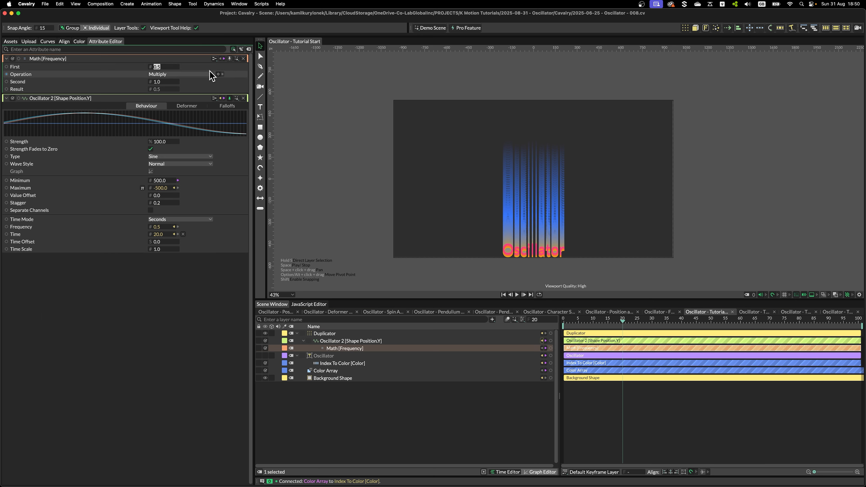
pyautogui.write('25')
pyautogui.press('Return')
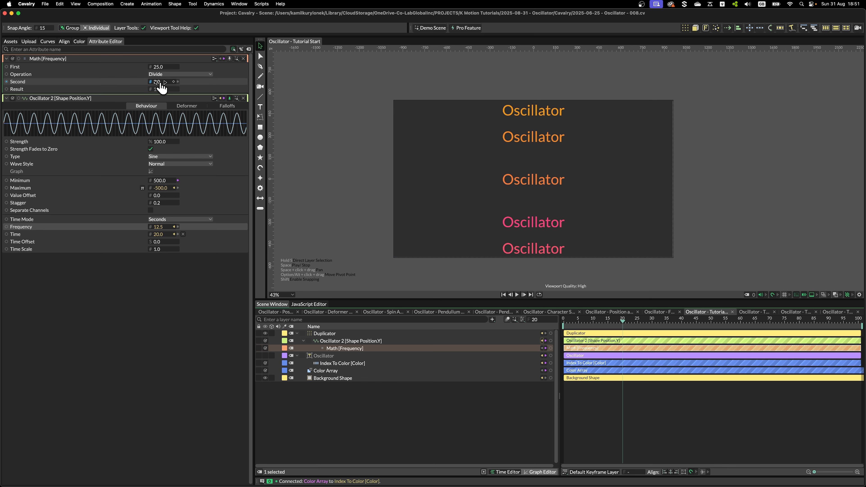
pyautogui.click(158, 82)
pyautogui.write('100')
pyautogui.press('Return')
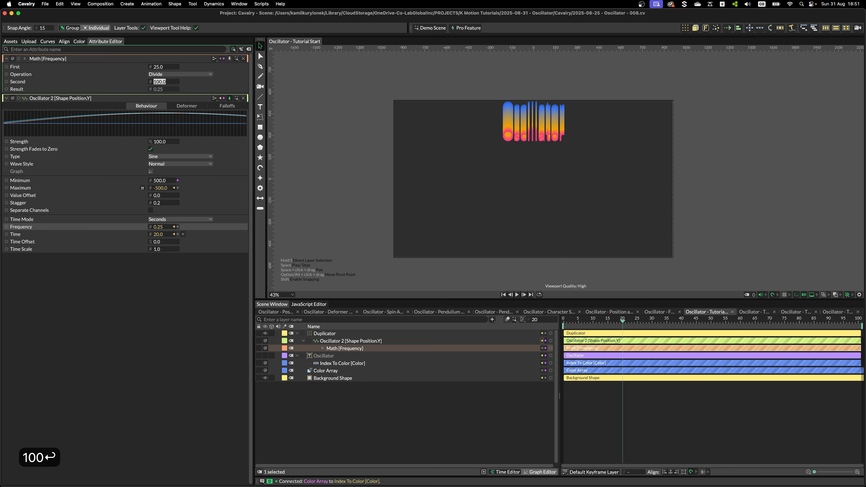
# Play back the looping animation, save the scene and scrub through the timeline.
pyautogui.click(400, 414)
pyautogui.press('space')
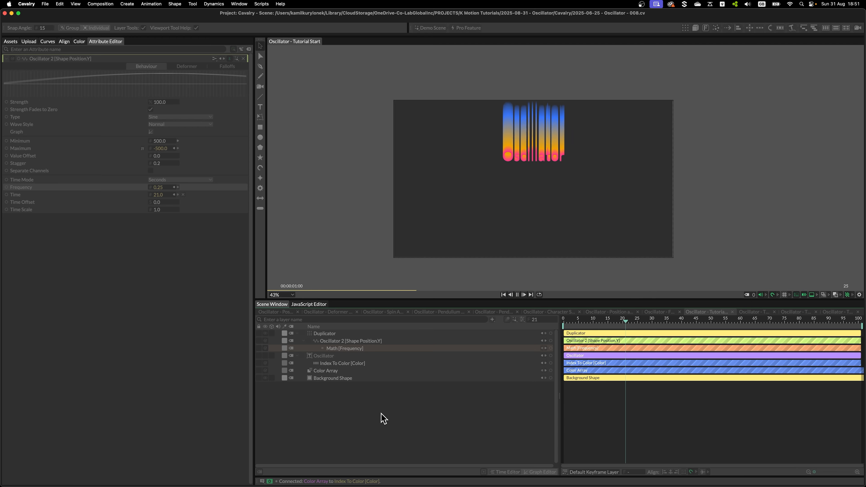
pyautogui.press('super+s')
pyautogui.click(335, 356)
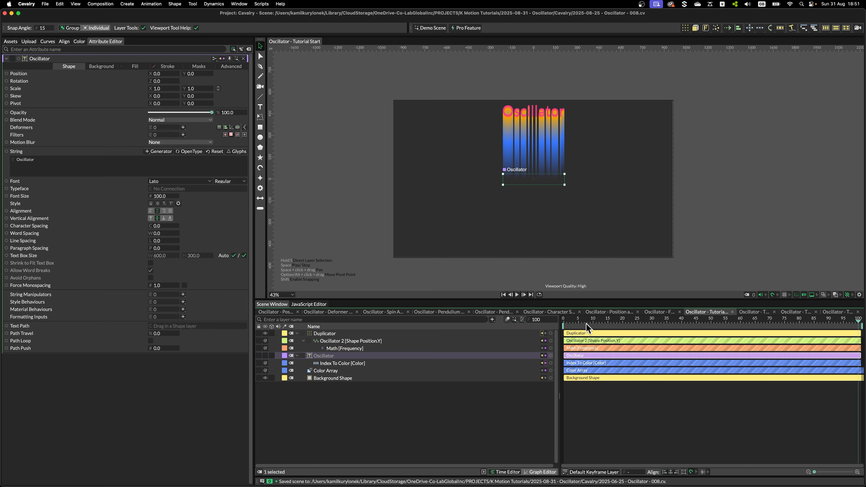
pyautogui.click(616, 321)
pyautogui.moveTo(617, 323); pyautogui.dragTo(846, 327)
# Inspect the stepped edges of the text trail up close and try raising the Duplicator's Count to 247.
pyautogui.click(325, 333)
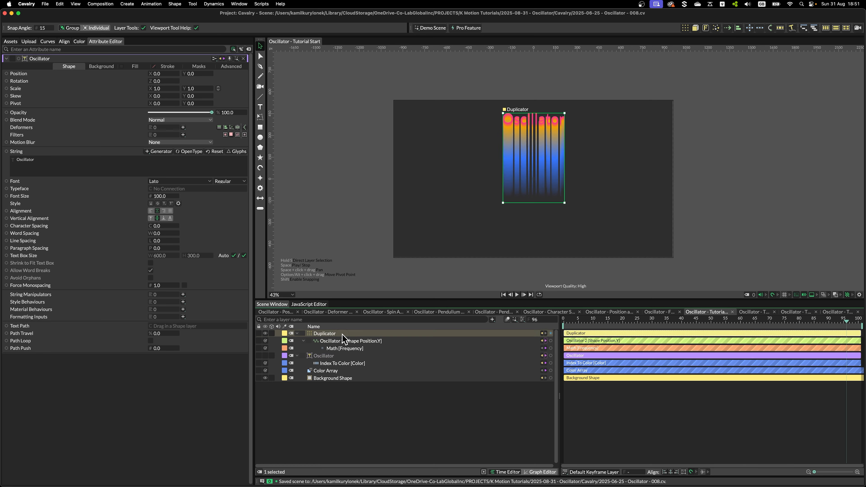
pyautogui.scroll(5, 576, 149)
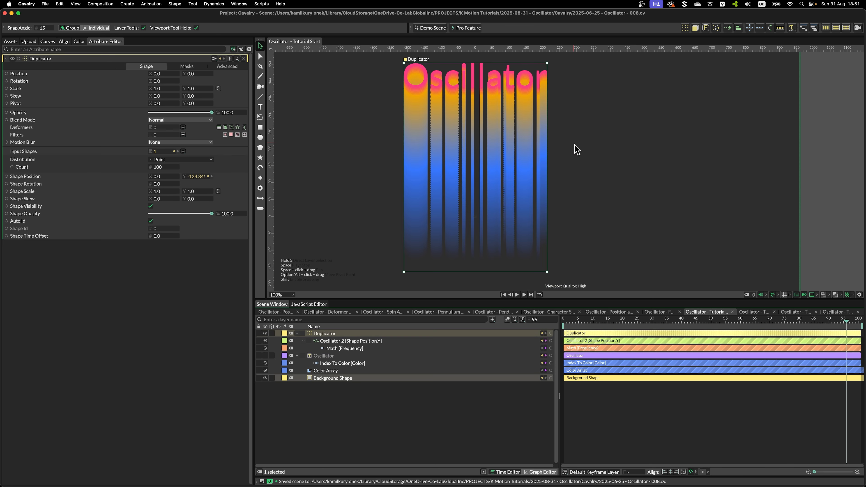
pyautogui.scroll(5, 533, 173)
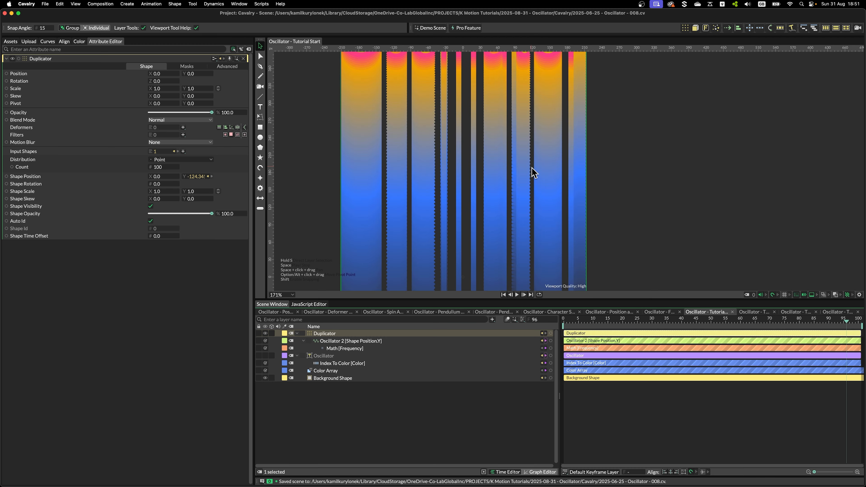
pyautogui.scroll(-2, 428, 184)
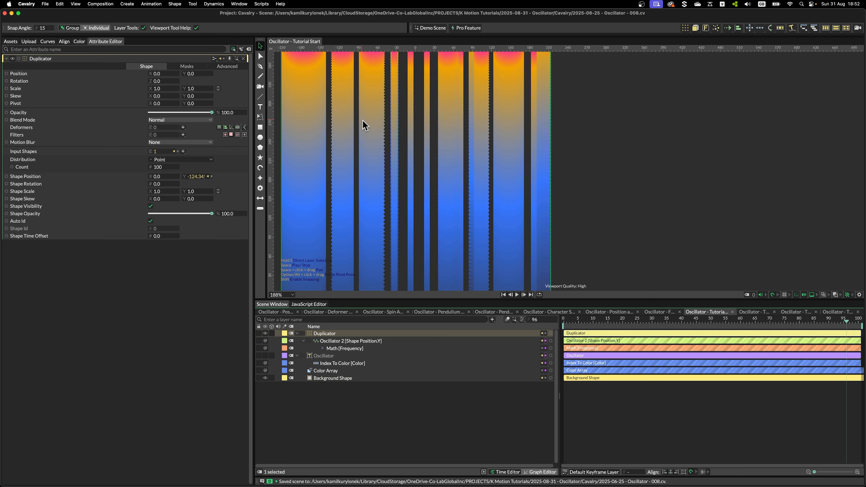
pyautogui.moveTo(382, 131); pyautogui.dragTo(428, 184)
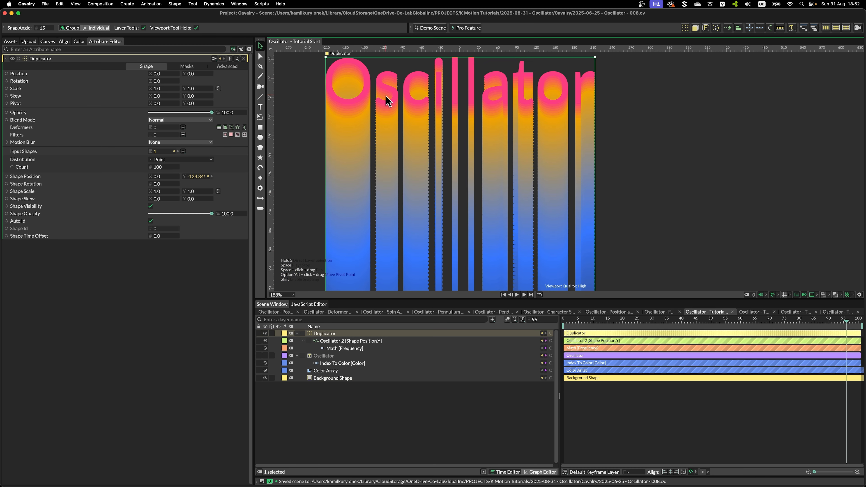
pyautogui.scroll(4, 390, 113)
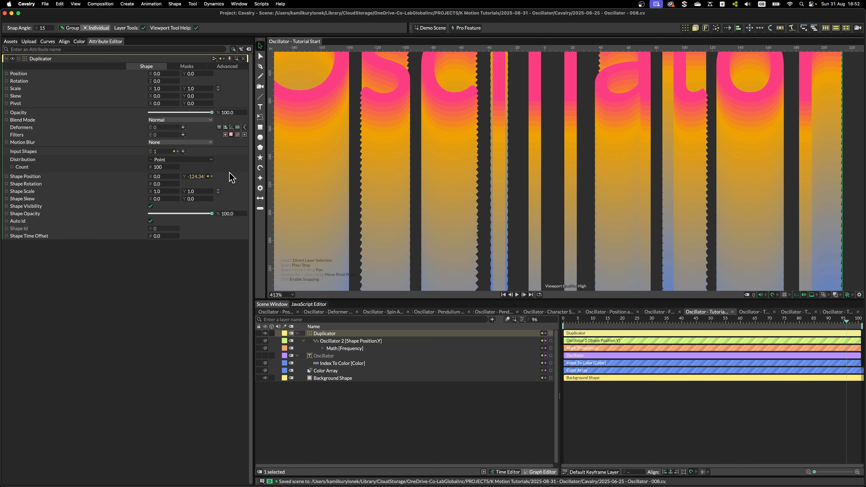
pyautogui.moveTo(165, 167); pyautogui.dragTo(188, 170)
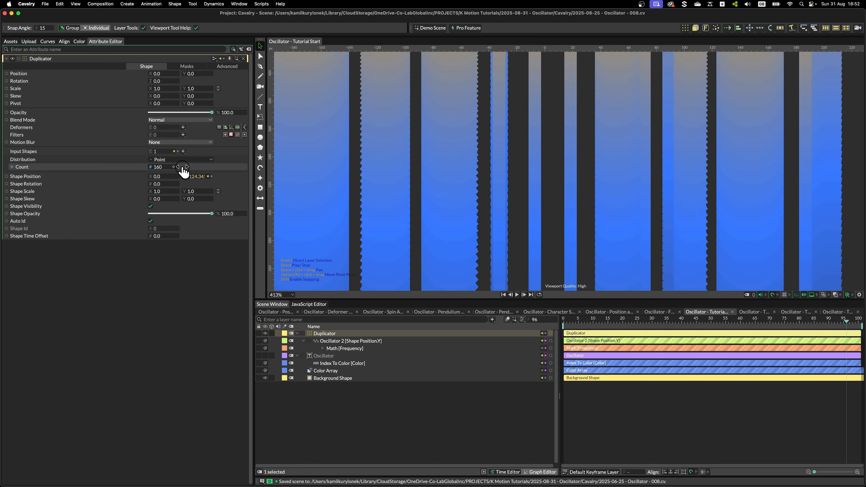
pyautogui.scroll(-10, 403, 222)
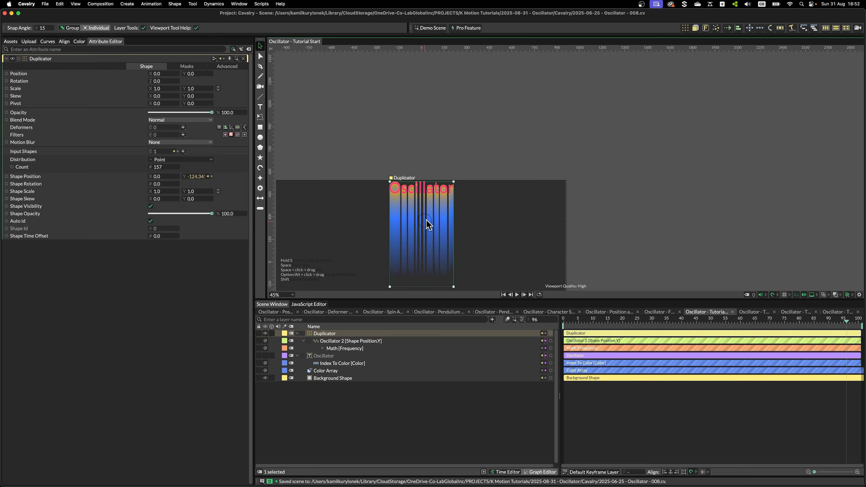
pyautogui.moveTo(165, 168); pyautogui.dragTo(194, 166)
pyautogui.moveTo(446, 233); pyautogui.dragTo(485, 194)
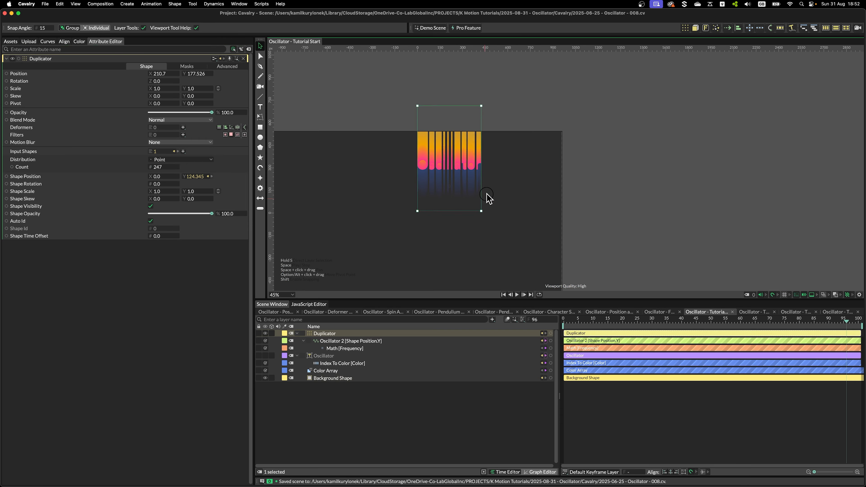
pyautogui.moveTo(485, 193); pyautogui.dragTo(484, 193)
pyautogui.press('super+z')
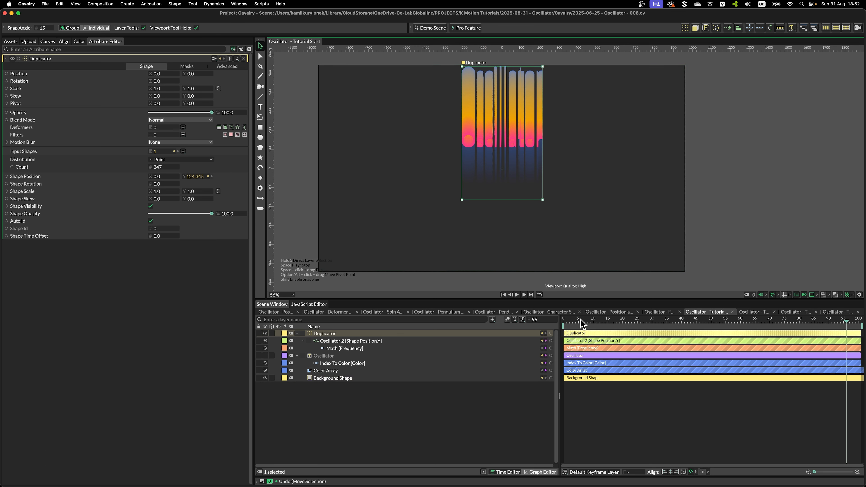
# Scrub through the denser trail and reset the Duplicator's Count to 100.
pyautogui.click(600, 320)
pyautogui.moveTo(602, 322); pyautogui.dragTo(696, 320)
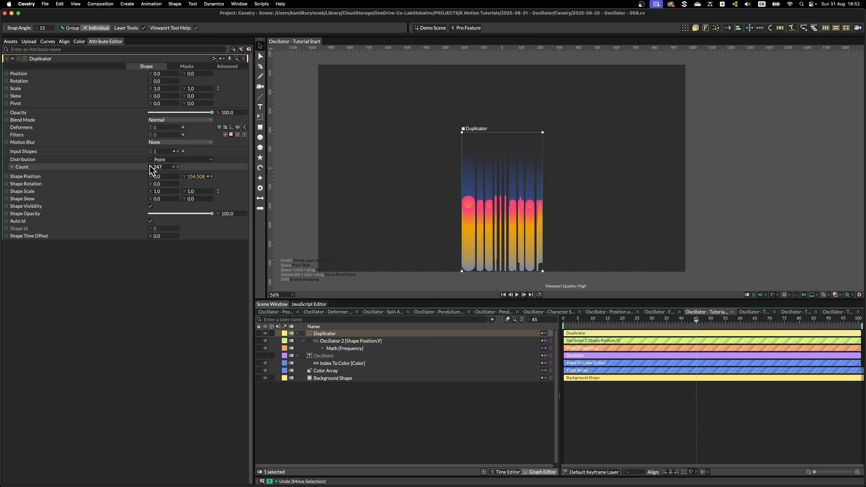
pyautogui.click(167, 166)
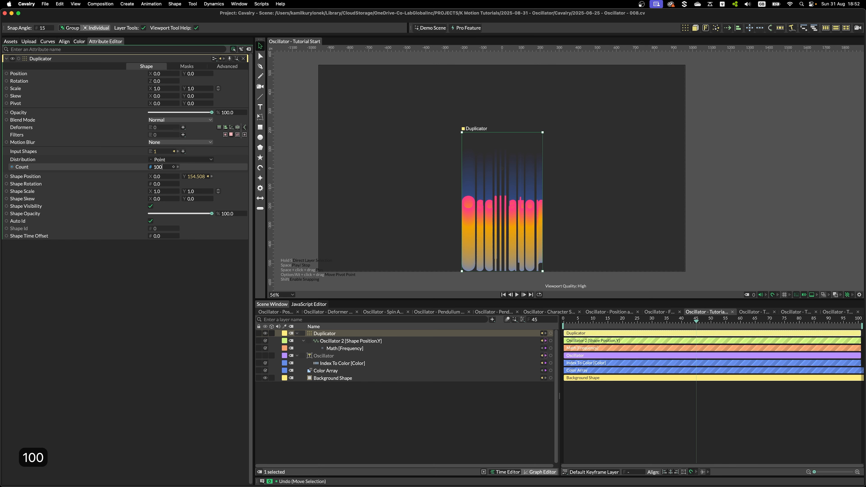
pyautogui.press('Return')
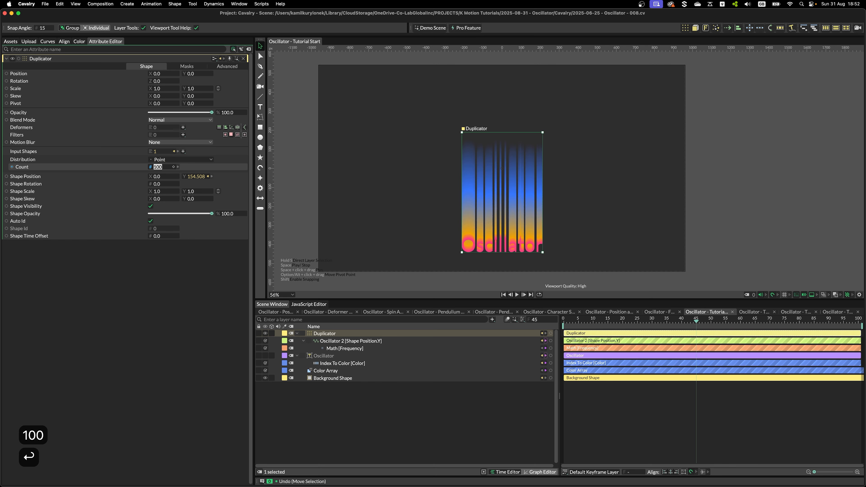
# Try a Time Scale of 0.5 on the Oscillator behaviour, playing back and scrubbing through the slower animation.
pyautogui.click(354, 348)
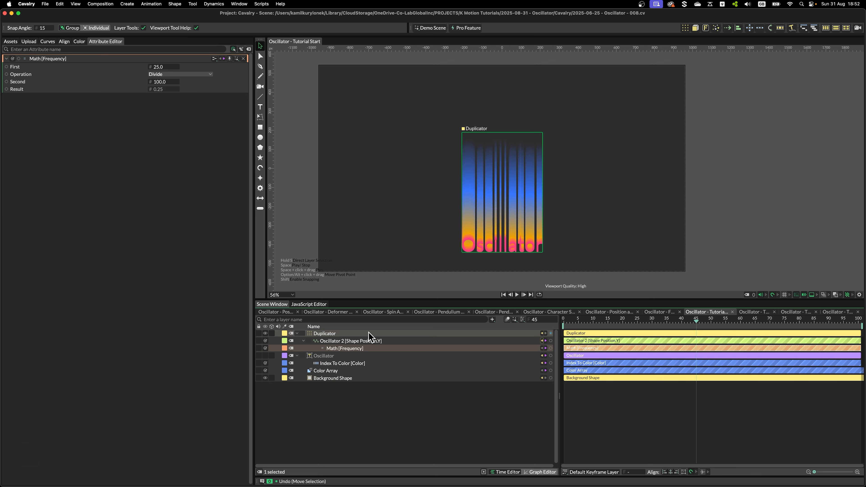
pyautogui.click(344, 342)
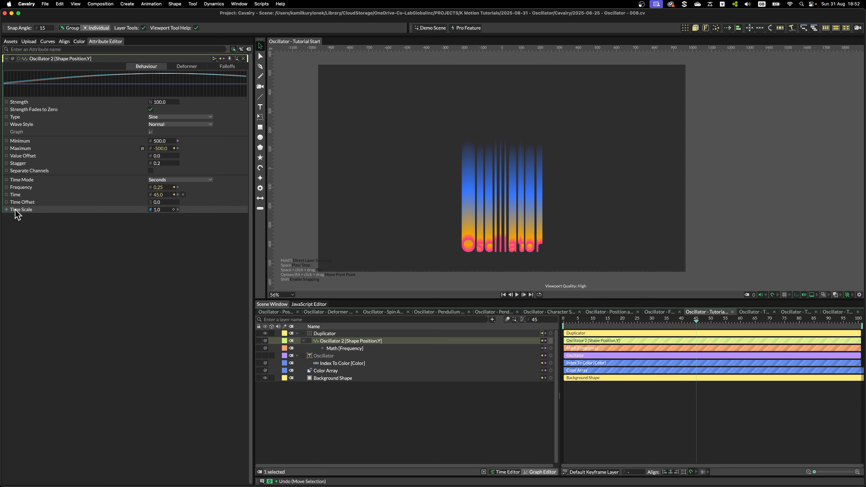
pyautogui.click(159, 209)
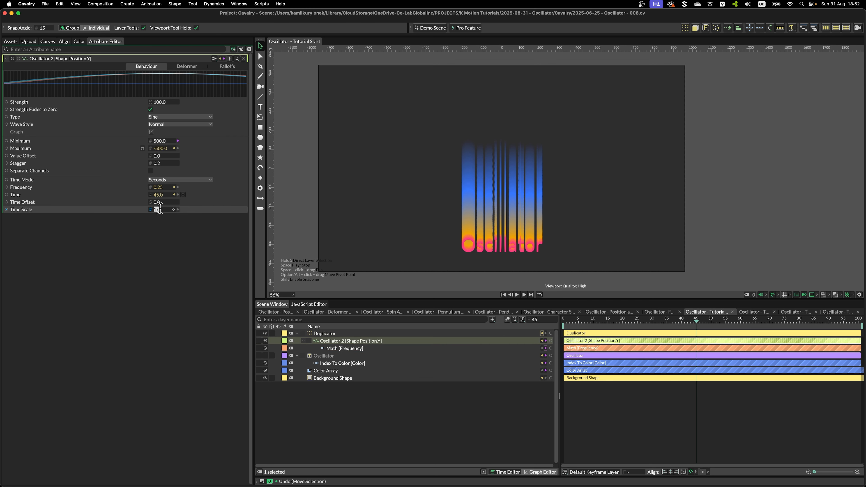
pyautogui.write('.5')
pyautogui.press('Return')
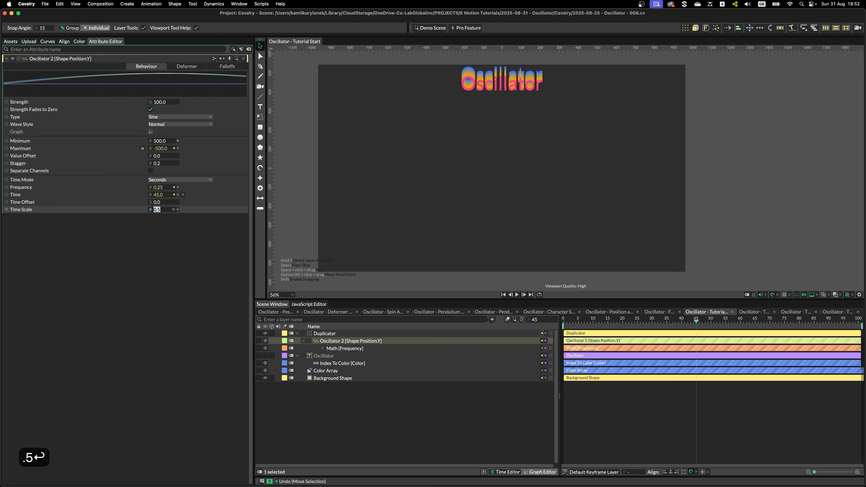
pyautogui.click(415, 412)
pyautogui.press('space')
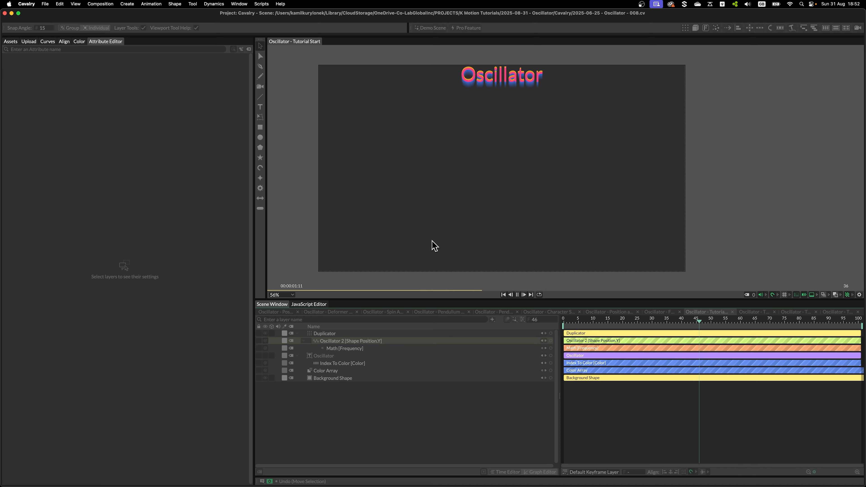
pyautogui.press('space')
pyautogui.click(589, 322)
pyautogui.moveTo(591, 323); pyautogui.dragTo(844, 326)
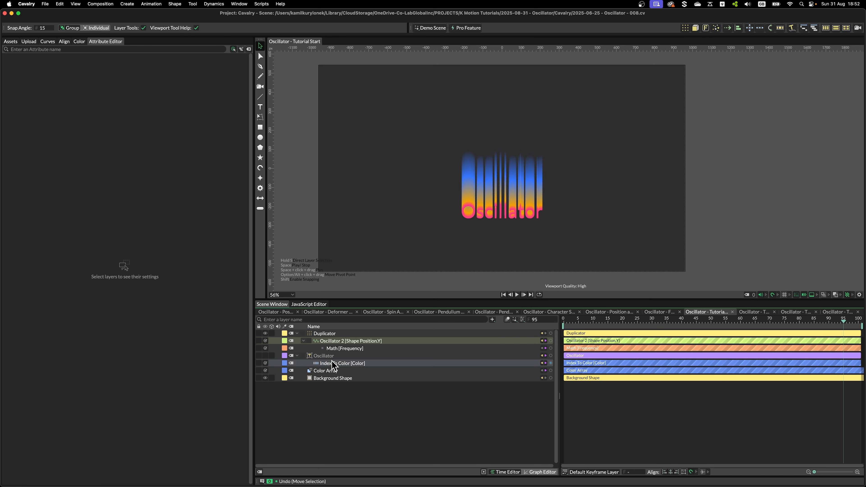
# Restore the Oscillator behaviour's Time Scale to 1 and play back the animation.
pyautogui.click(340, 348)
pyautogui.click(341, 340)
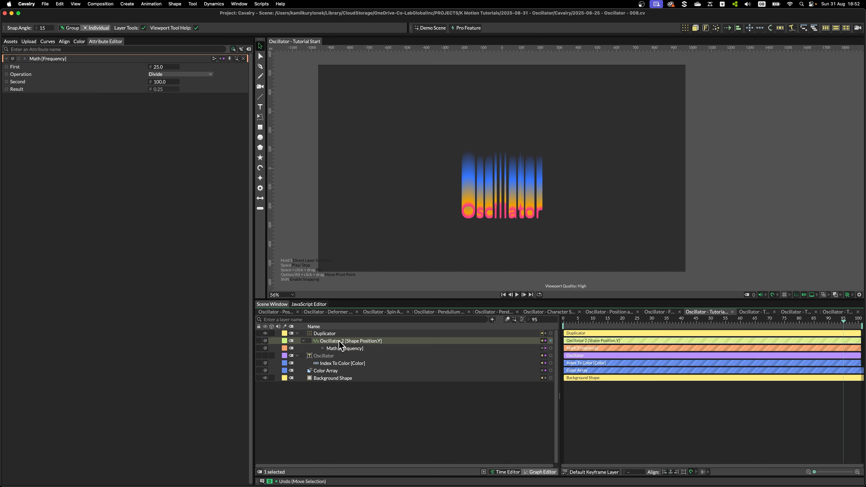
pyautogui.press('space')
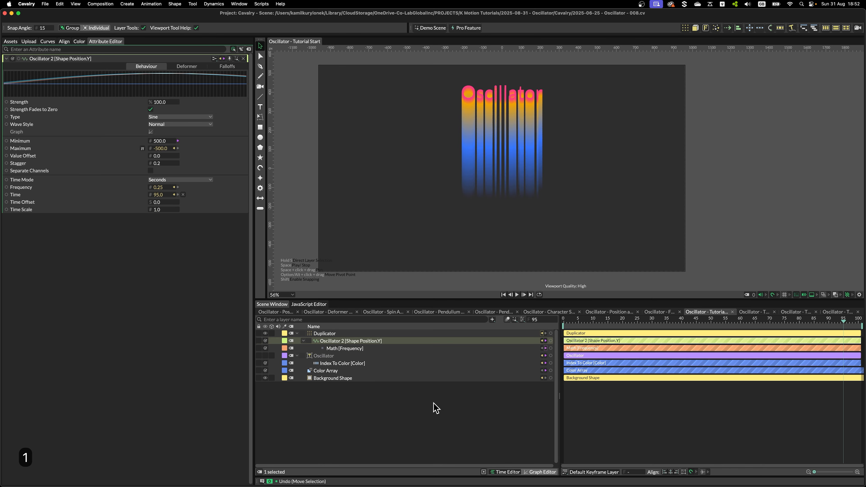
pyautogui.click(435, 406)
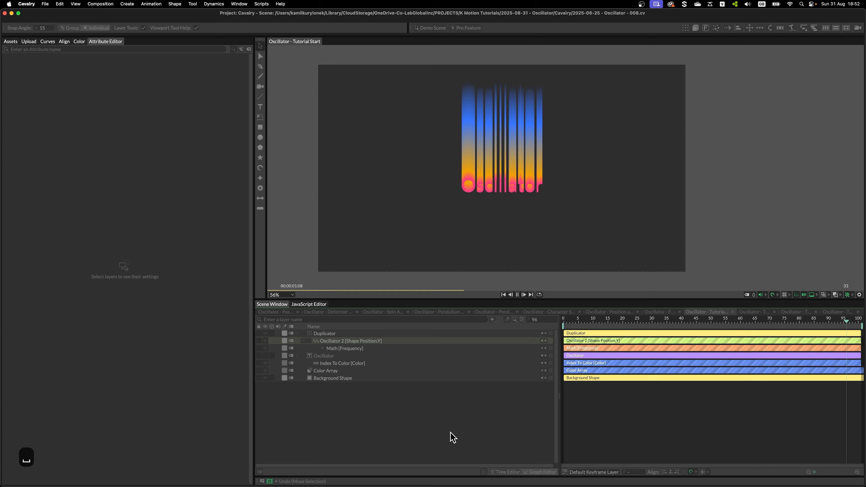
# Stop playback and add a Number Range behaviour to the Font Size of the Oscillator text layer.
pyautogui.press('space')
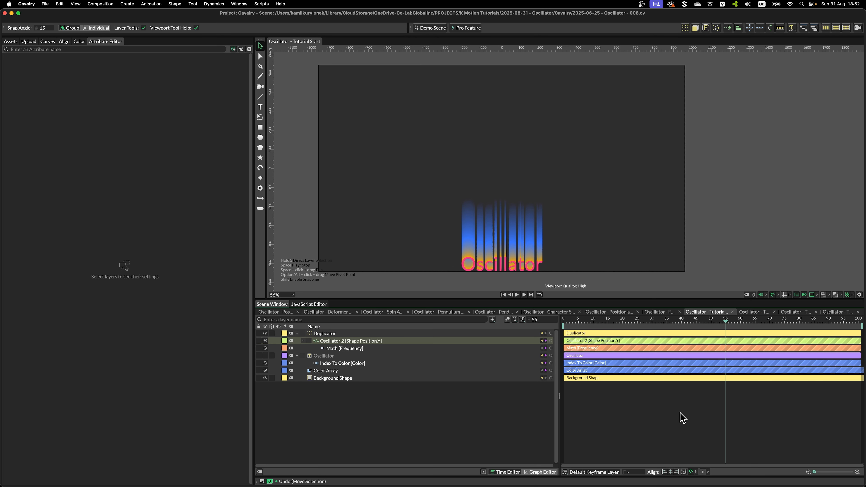
pyautogui.click(337, 355)
pyautogui.scroll(-1, 354, 166)
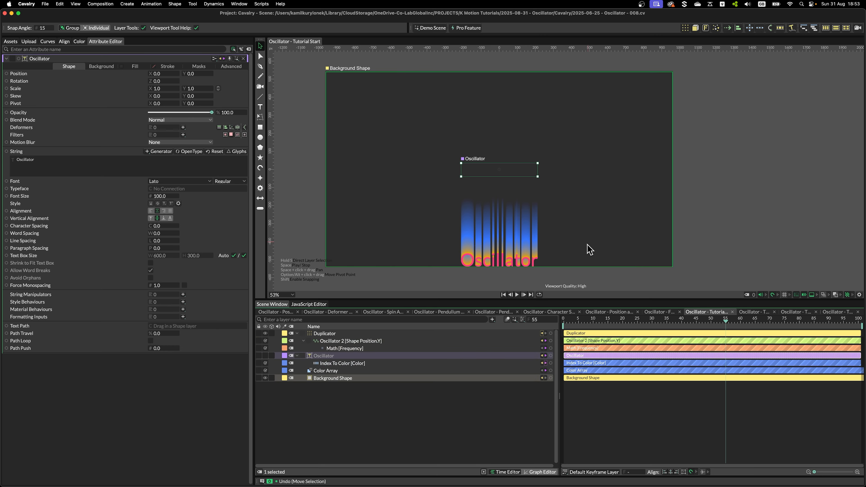
pyautogui.moveTo(587, 243); pyautogui.dragTo(601, 217)
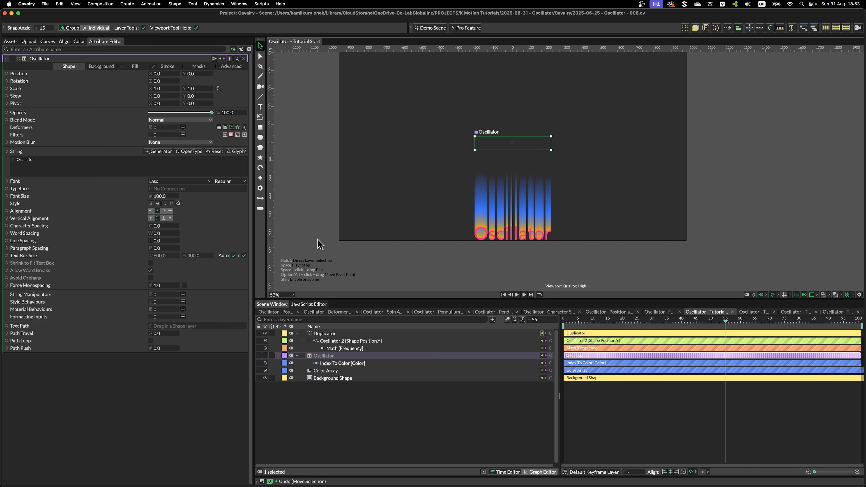
pyautogui.rightClick(26, 199)
pyautogui.moveTo(58, 264)
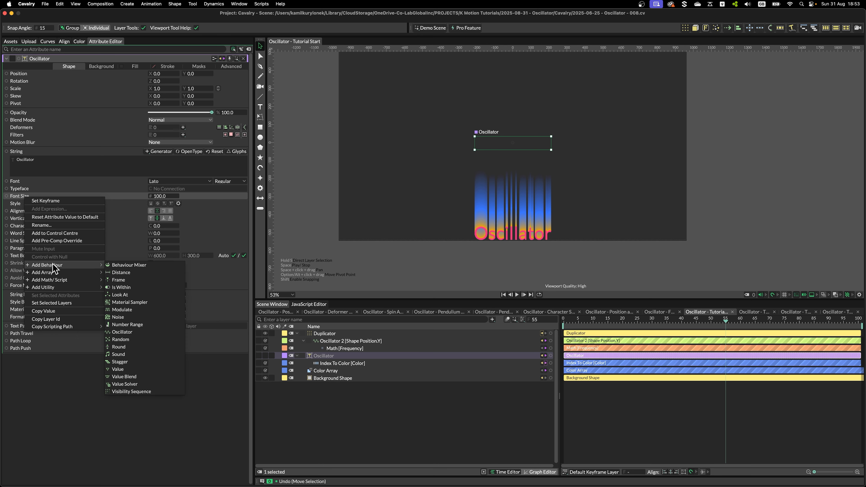
pyautogui.click(126, 326)
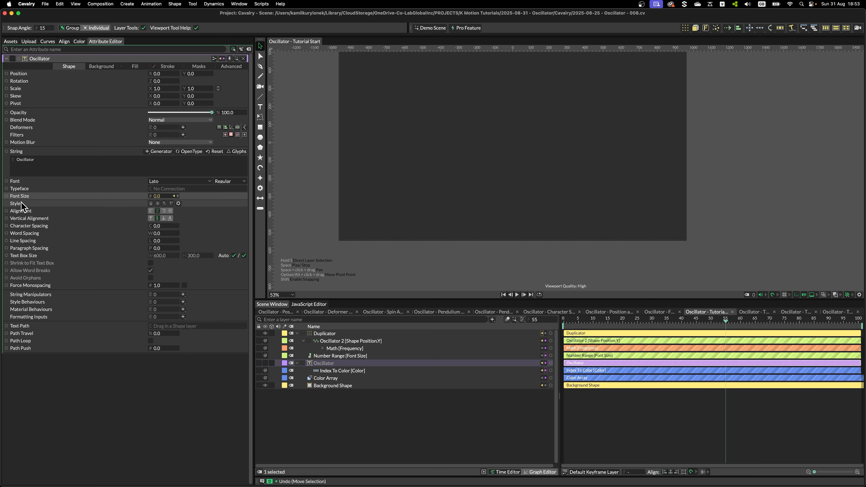
# Connect Oscillator 2's Minimum and Maximum to the Number Range's Source Minimum and Source Maximum, and its output to the Number Range's Value.
pyautogui.click(329, 362)
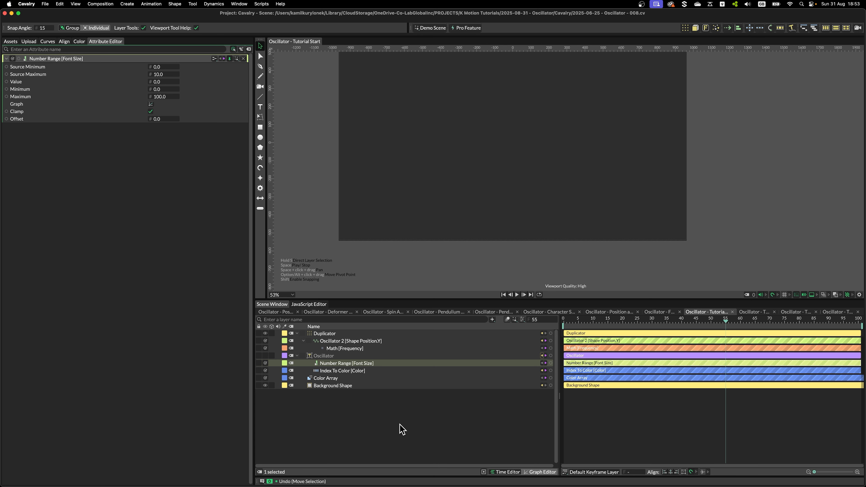
pyautogui.click(335, 340)
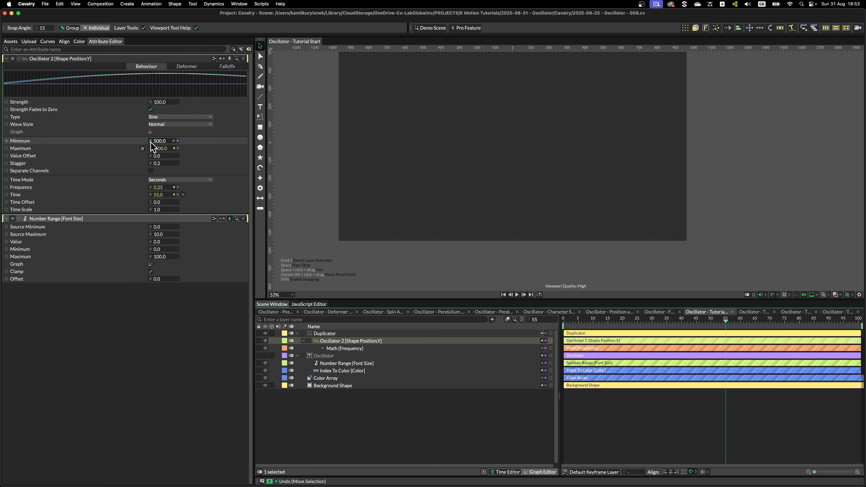
pyautogui.moveTo(150, 140); pyautogui.dragTo(209, 97)
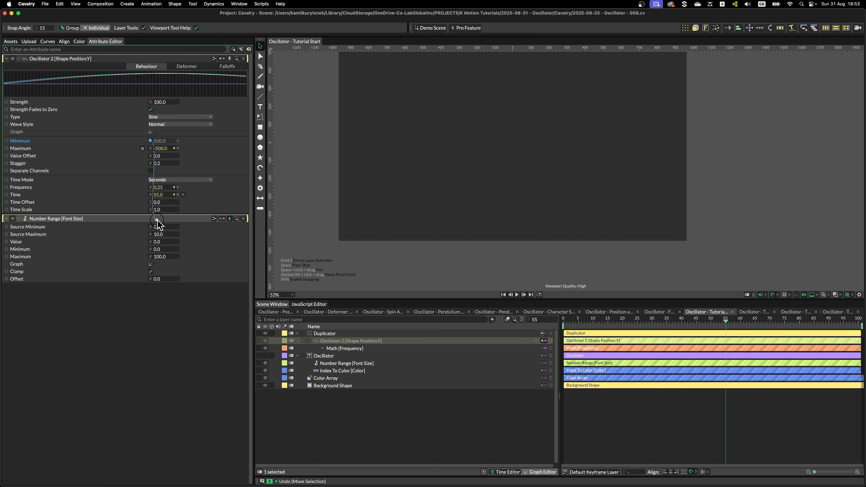
pyautogui.moveTo(164, 231); pyautogui.dragTo(64, 228)
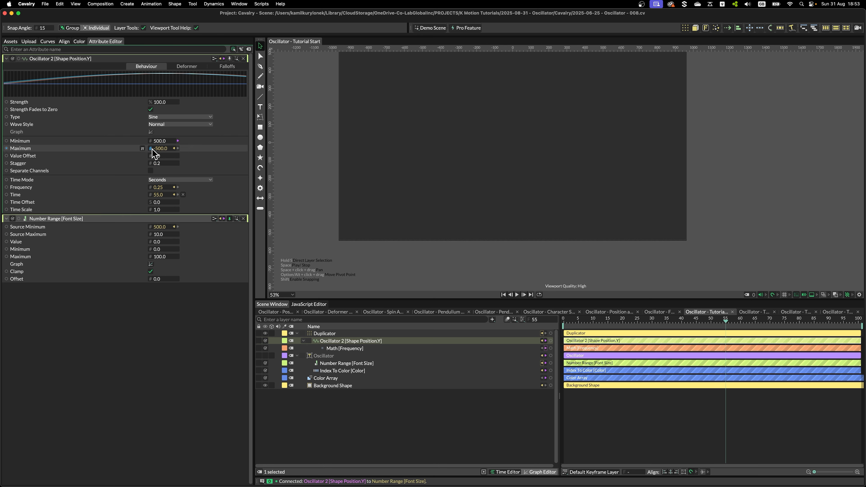
pyautogui.moveTo(150, 148); pyautogui.dragTo(179, 138)
pyautogui.moveTo(226, 158); pyautogui.dragTo(165, 240)
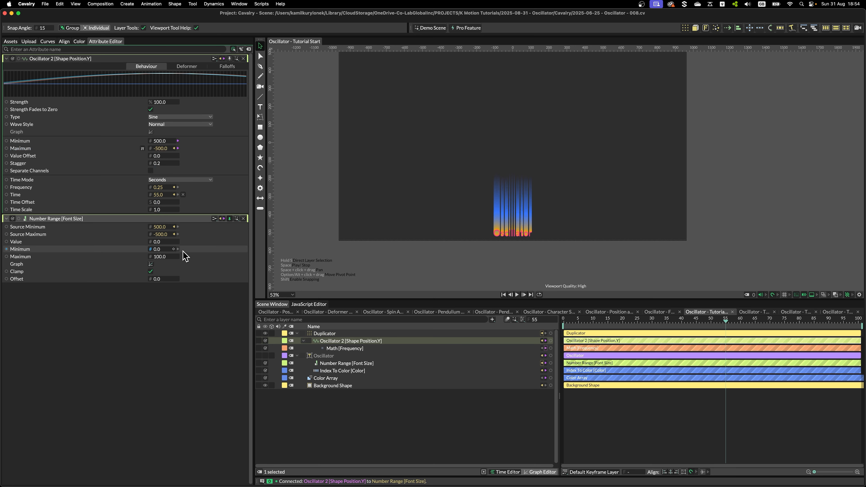
pyautogui.moveTo(552, 340); pyautogui.dragTo(163, 243)
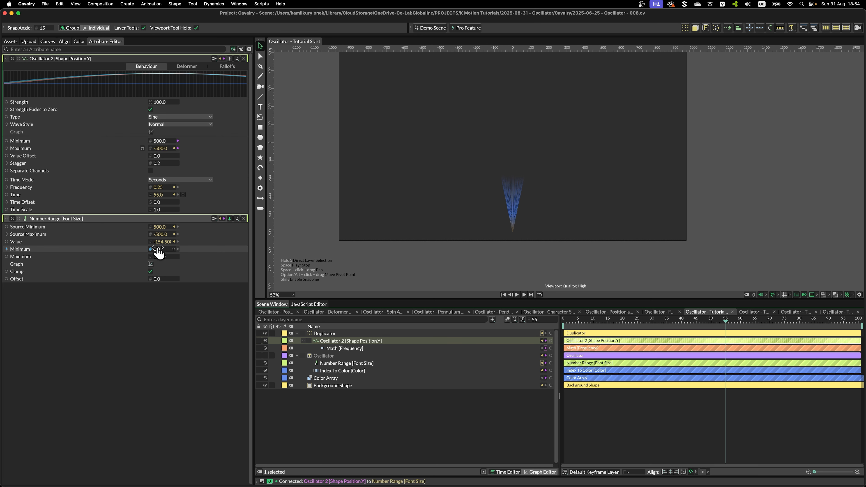
# Set the Number Range's Minimum to 25 and Maximum to 150, and play back the font-size animation.
pyautogui.click(158, 249)
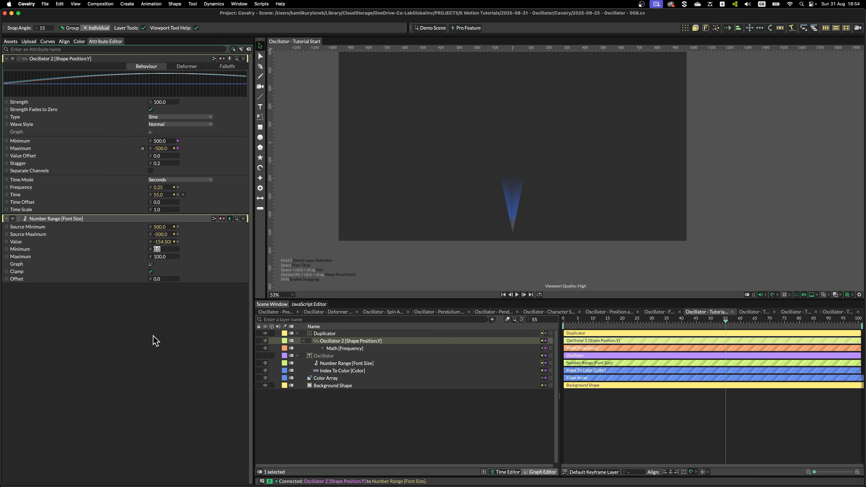
pyautogui.write('25')
pyautogui.press('Tab')
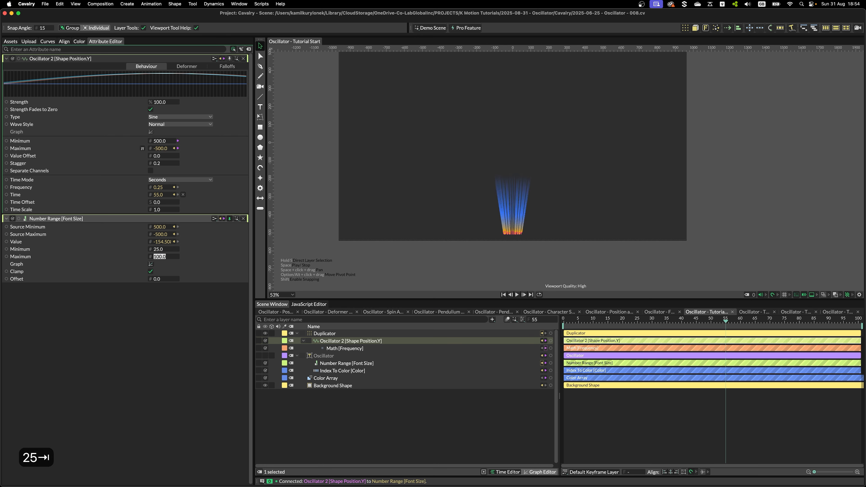
pyautogui.write('150')
pyautogui.press('Return')
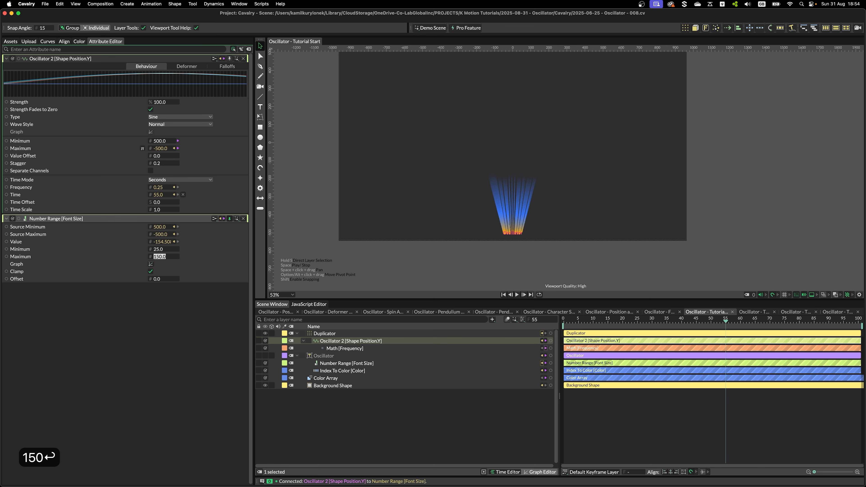
pyautogui.click(372, 415)
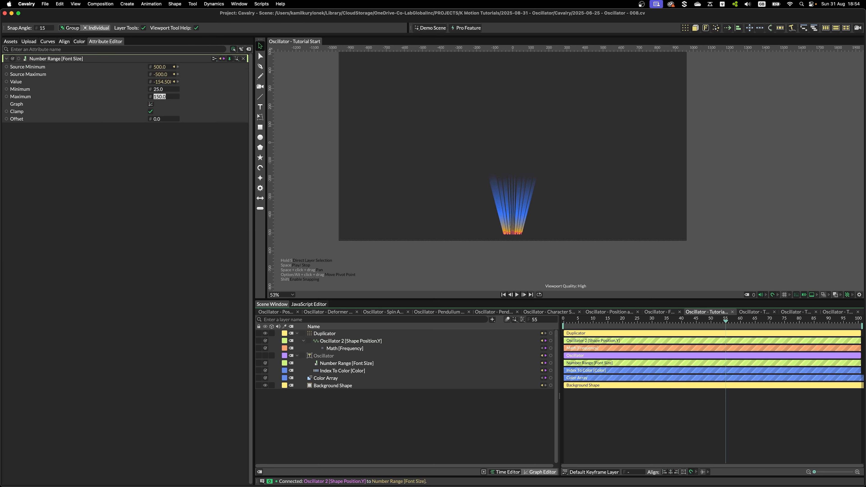
pyautogui.press('space')
pyautogui.scroll(-1, 558, 210)
pyautogui.moveTo(580, 179); pyautogui.dragTo(565, 210)
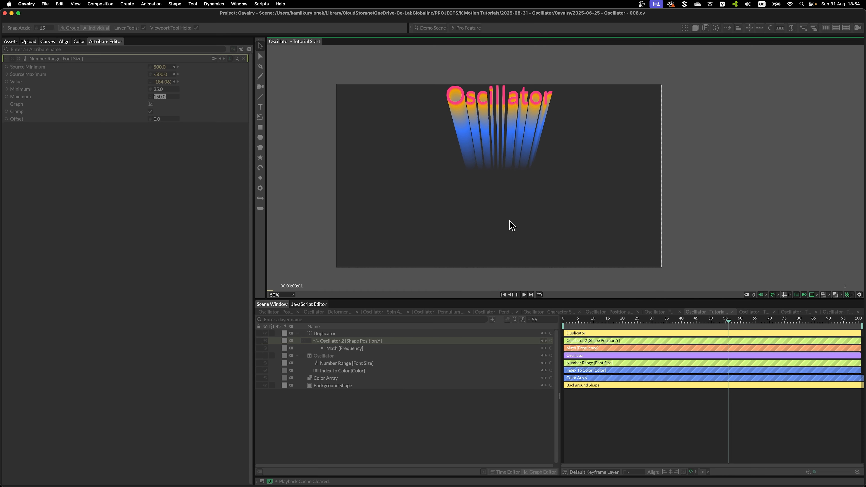
pyautogui.press('space')
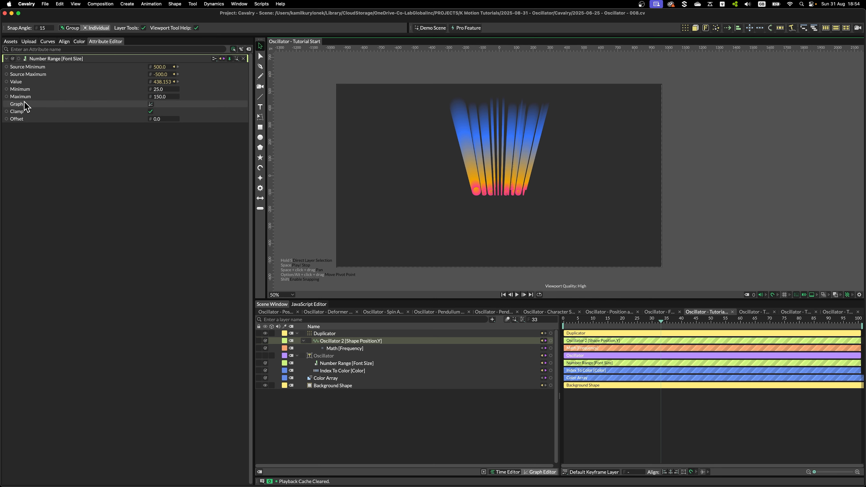
# Apply the bell-shaped curve preset to the Number Range's Graph and play back the animation.
pyautogui.click(150, 104)
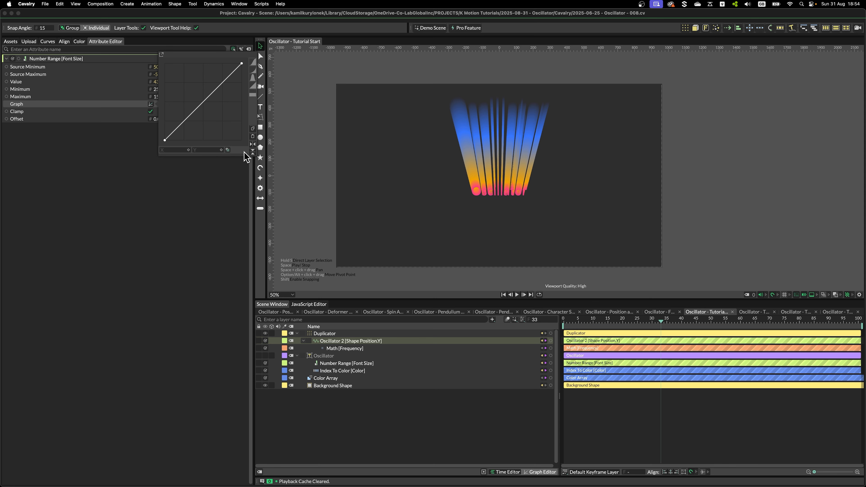
pyautogui.click(254, 78)
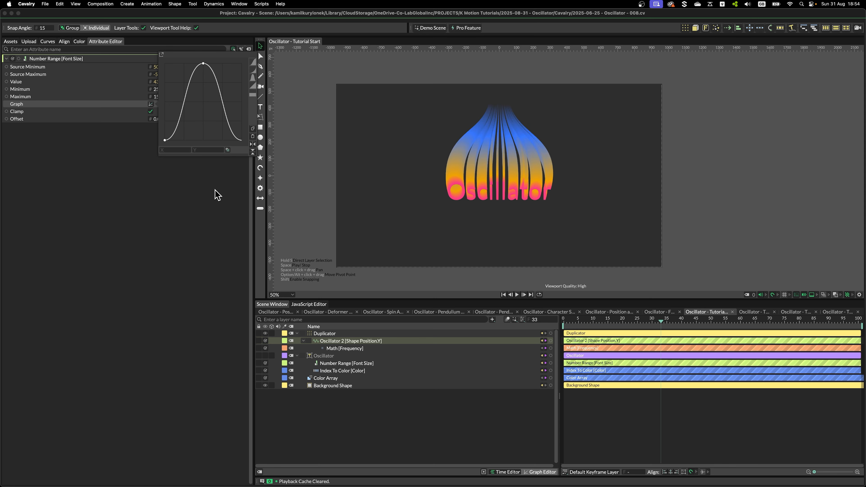
pyautogui.click(419, 416)
pyautogui.press('space')
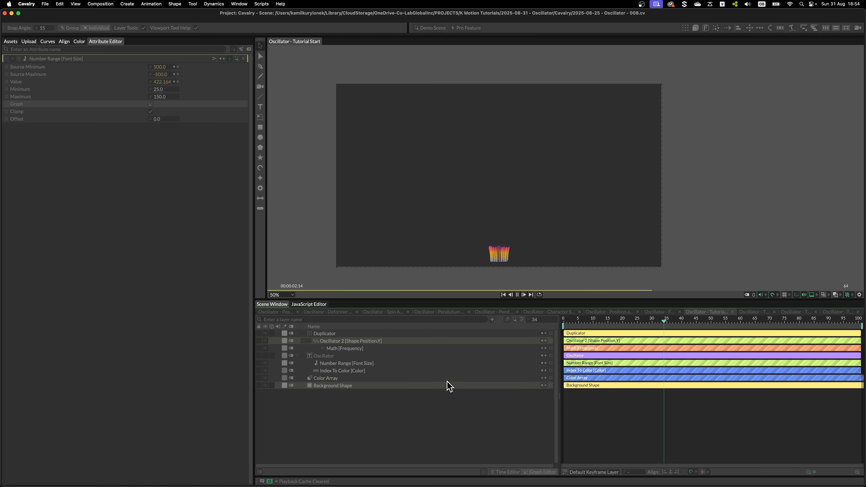
pyautogui.press('space')
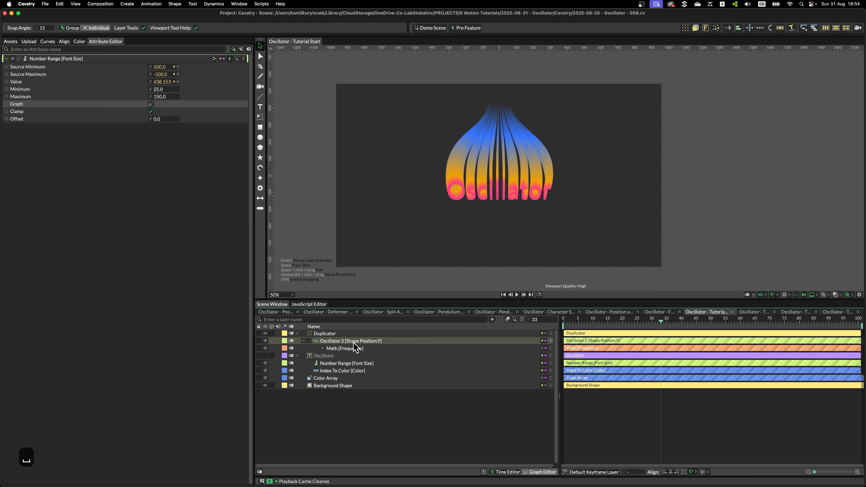
pyautogui.press('space')
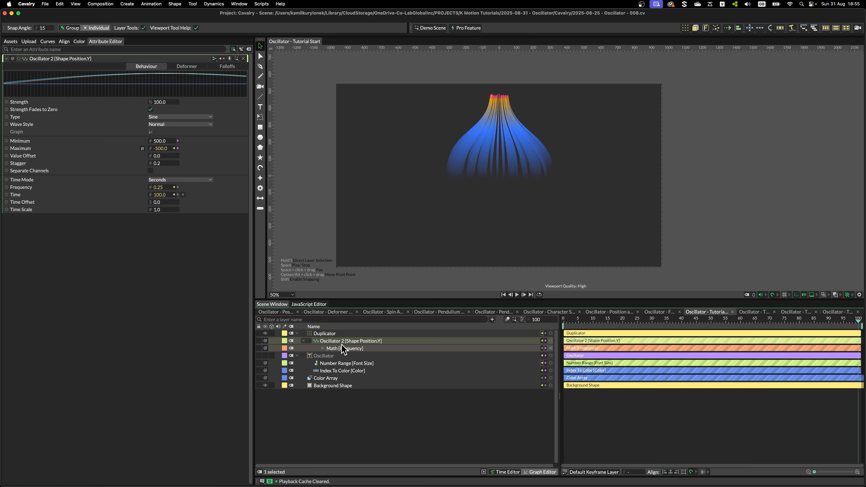
# Set Oscillator 2's Minimum to 300, check the Number Range's linked source values and play back the animation.
pyautogui.moveTo(158, 144); pyautogui.dragTo(109, 143)
pyautogui.click(158, 141)
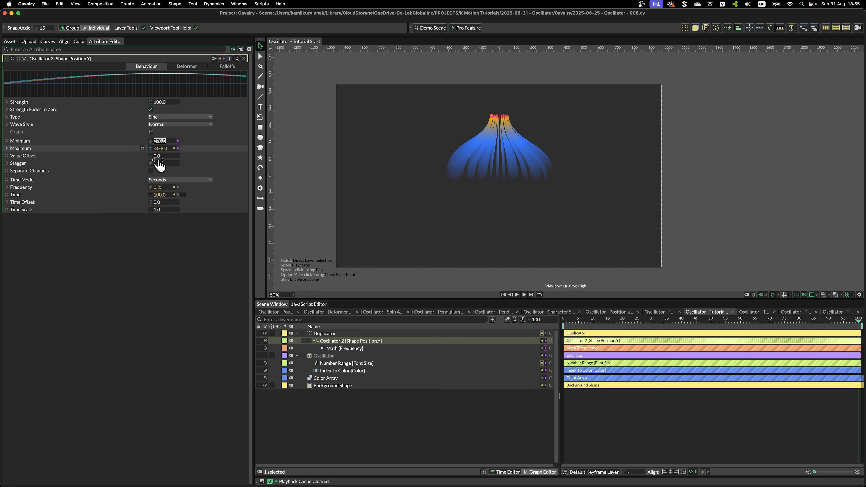
pyautogui.write('300')
pyautogui.press('Return')
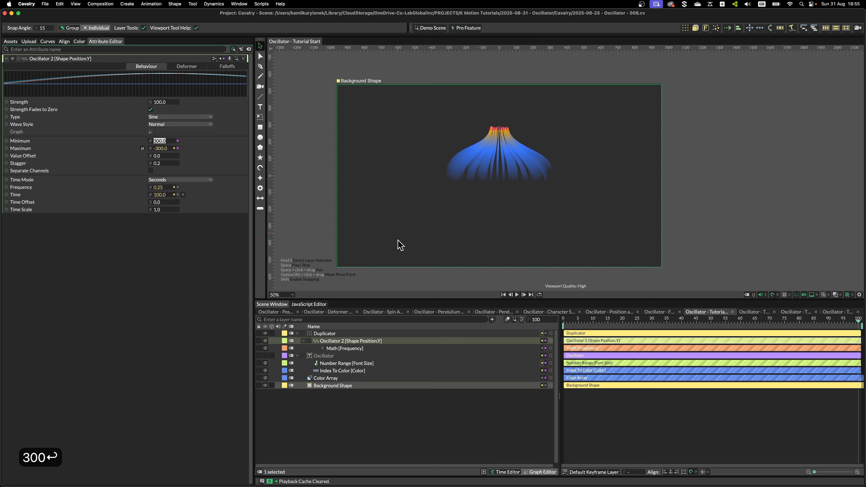
pyautogui.click(336, 363)
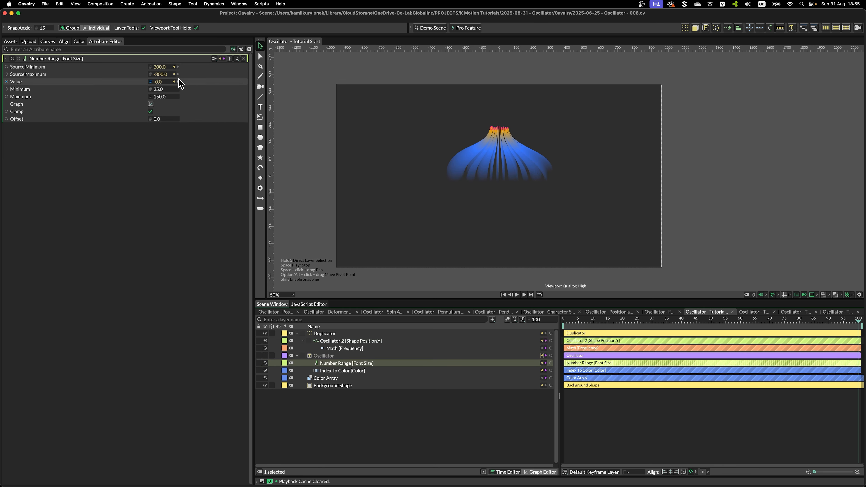
pyautogui.press('space')
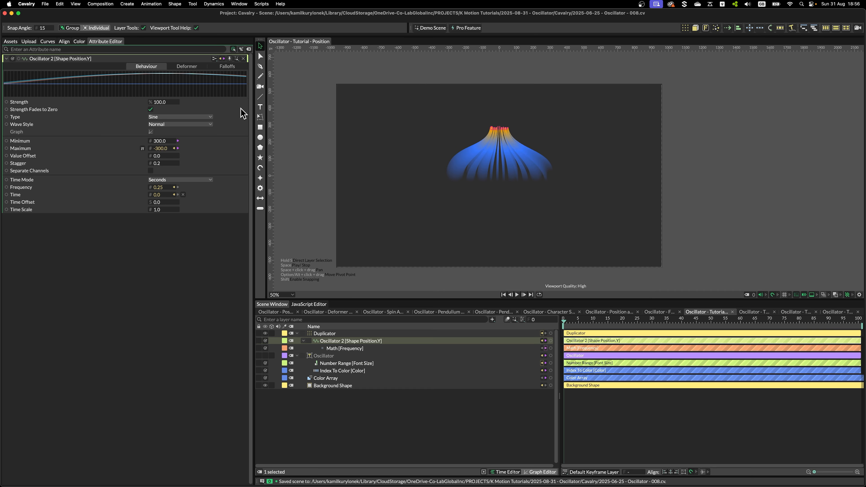
# View Oscillator 2's Deformer settings and, in the Oscillator - Tutorial - Deformer composition, set the Basic Line's Length to 1920.
pyautogui.click(195, 68)
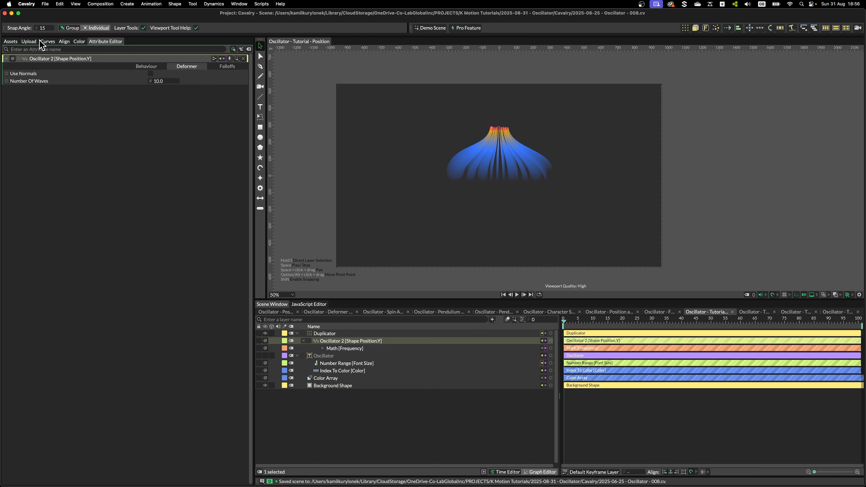
pyautogui.click(12, 42)
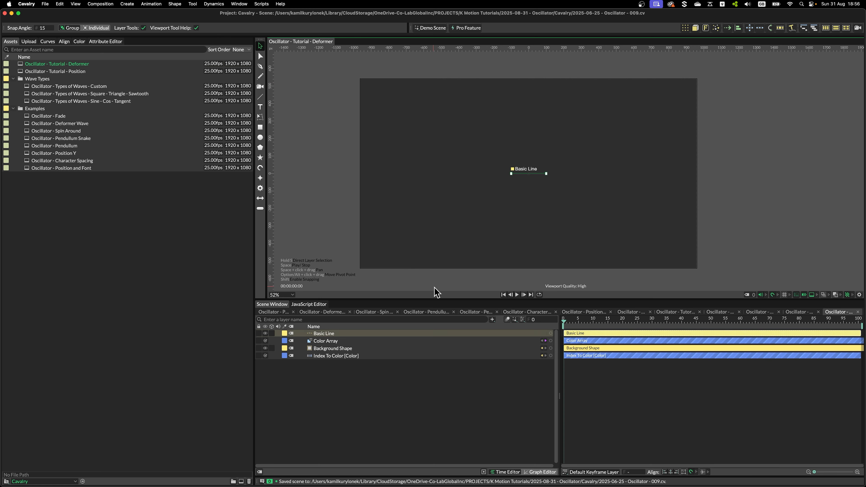
pyautogui.click(114, 41)
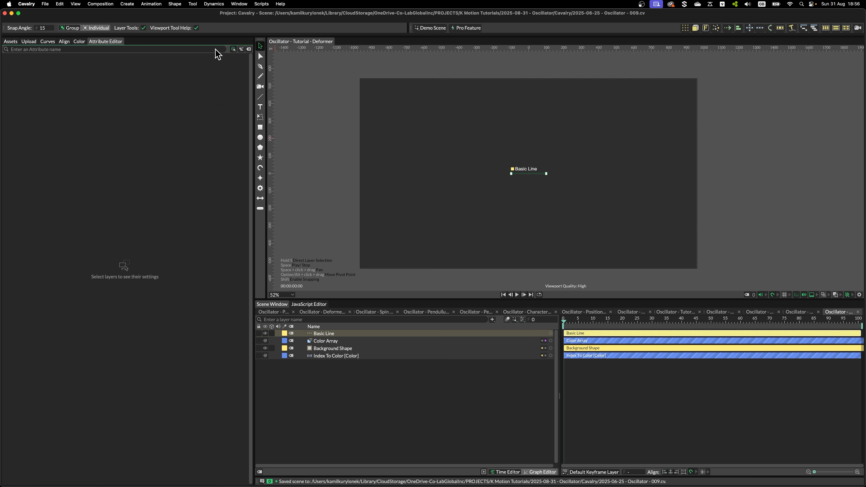
pyautogui.write('1920')
pyautogui.press('Return')
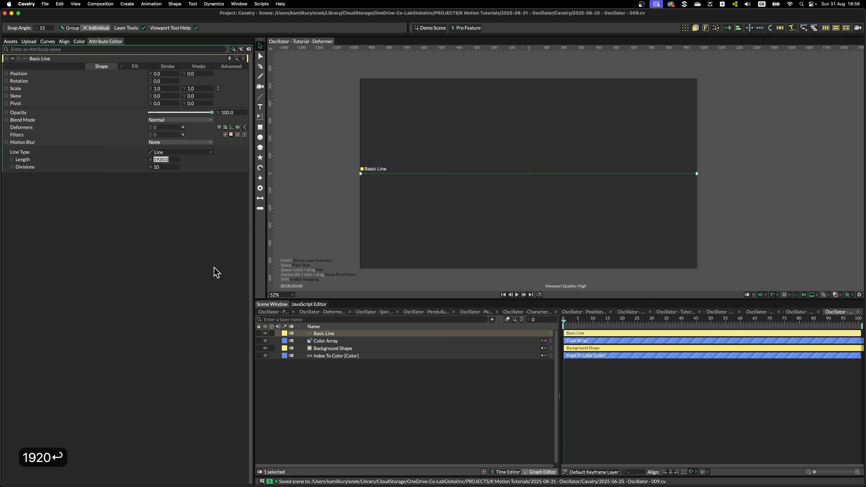
# Change the Basic Line's stroke colour to red (ff0000).
pyautogui.click(168, 66)
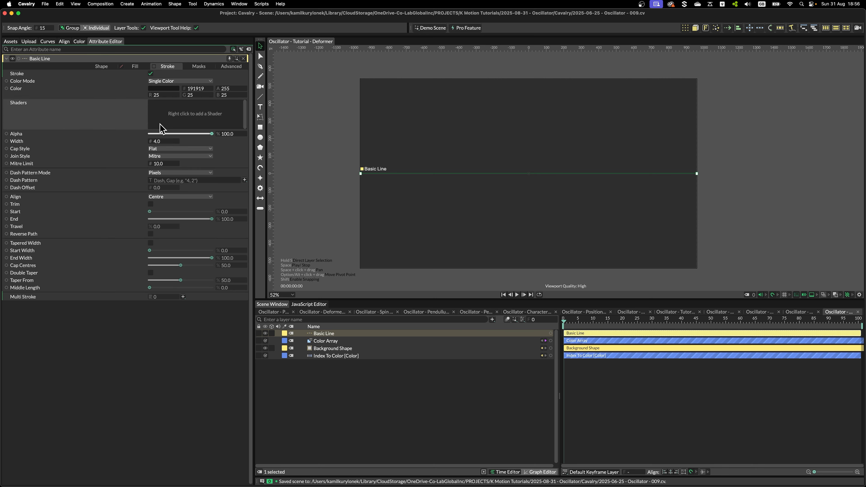
pyautogui.click(163, 88)
pyautogui.moveTo(184, 142); pyautogui.dragTo(194, 120)
pyautogui.click(391, 392)
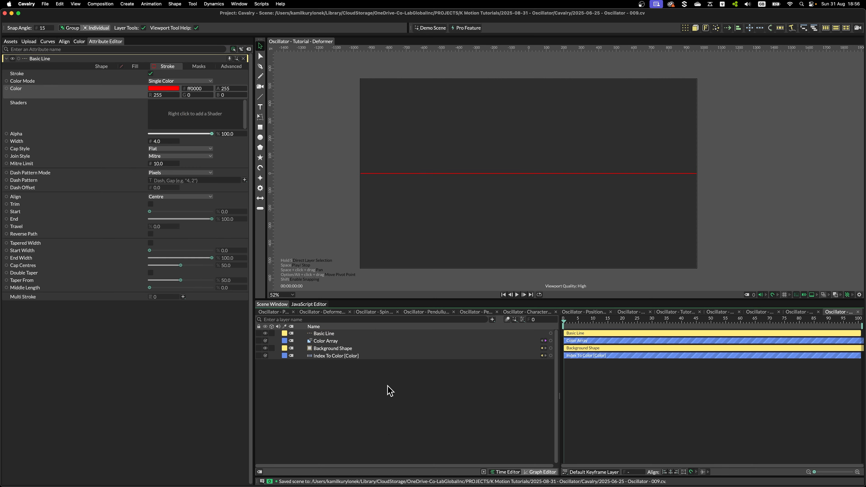
pyautogui.scroll(1, 491, 201)
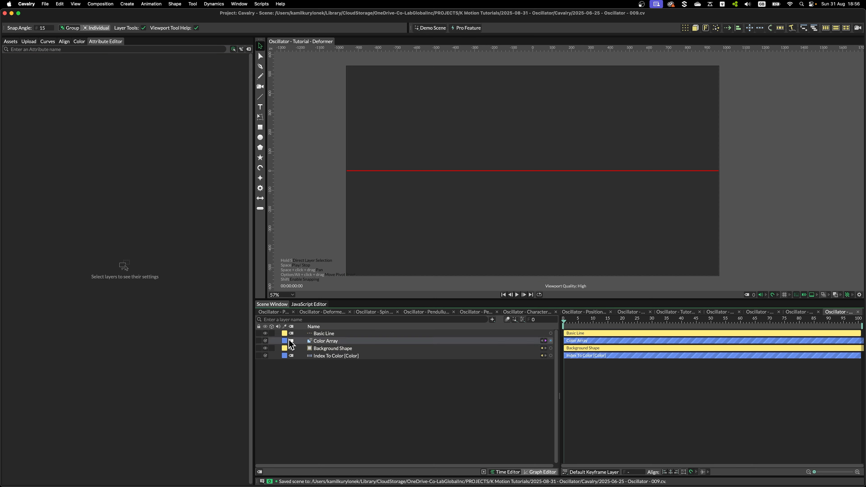
# Set the Basic Line's stroke width to 20 and return to its shape attributes.
pyautogui.click(323, 333)
pyautogui.click(167, 66)
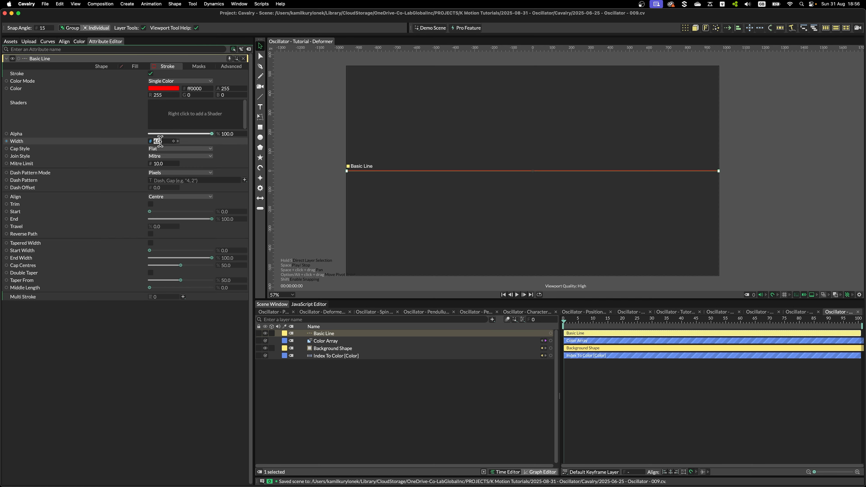
pyautogui.write('20')
pyautogui.press('Return')
pyautogui.click(101, 66)
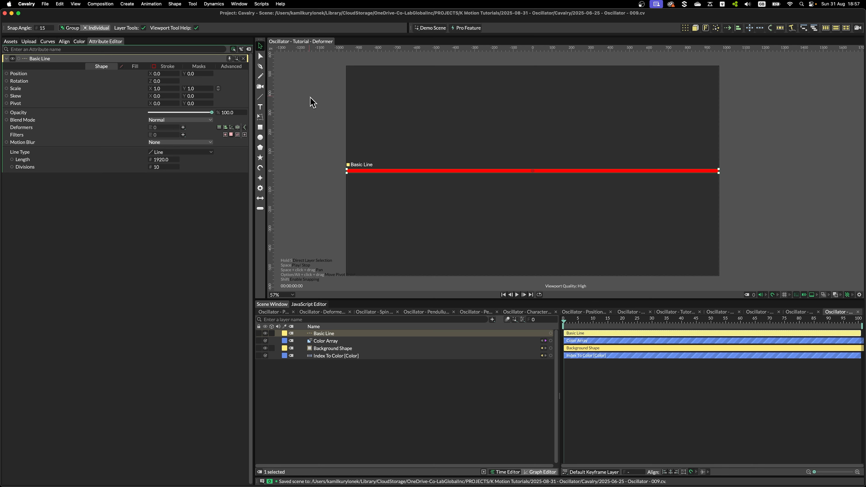
# Add an Oscillator deformer to the Basic Line and play back the animation.
pyautogui.click(183, 128)
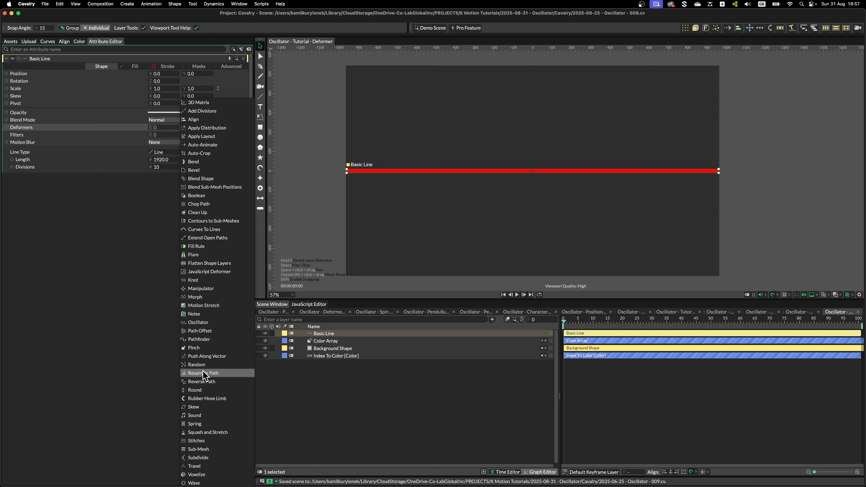
pyautogui.click(201, 322)
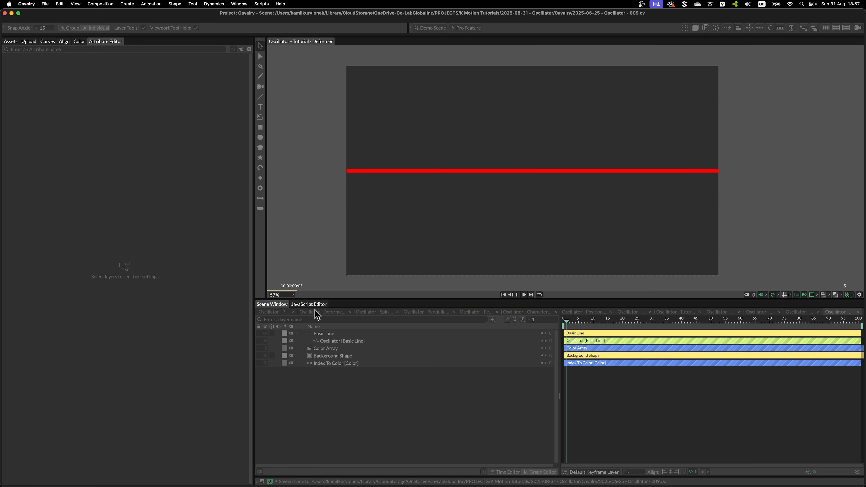
pyautogui.press('space')
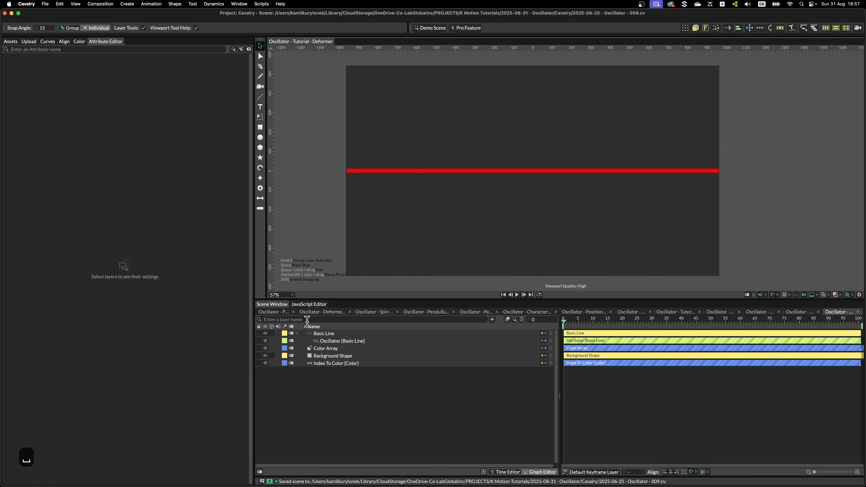
# Enable Use Normals in the Basic Line Oscillator's Deformer settings and play back the result.
pyautogui.click(335, 341)
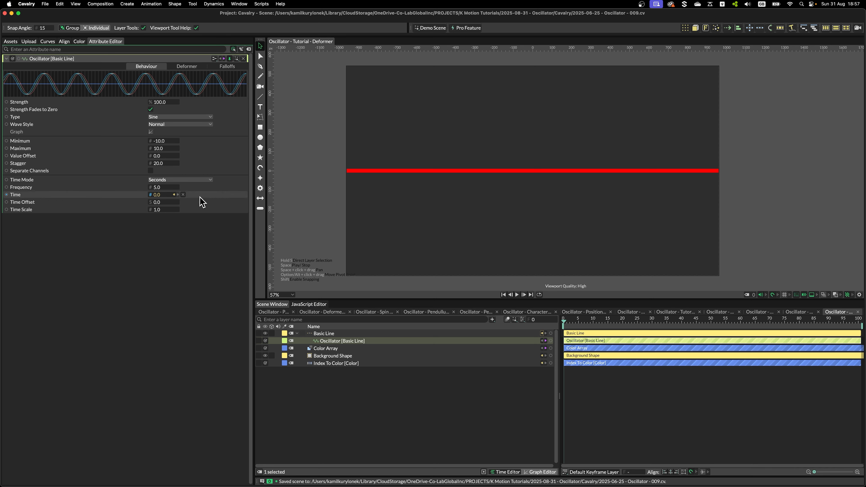
pyautogui.click(187, 66)
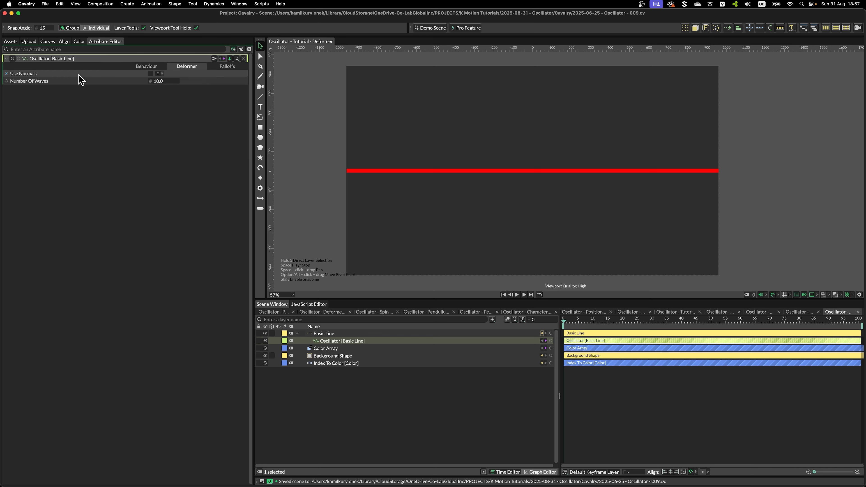
pyautogui.click(153, 74)
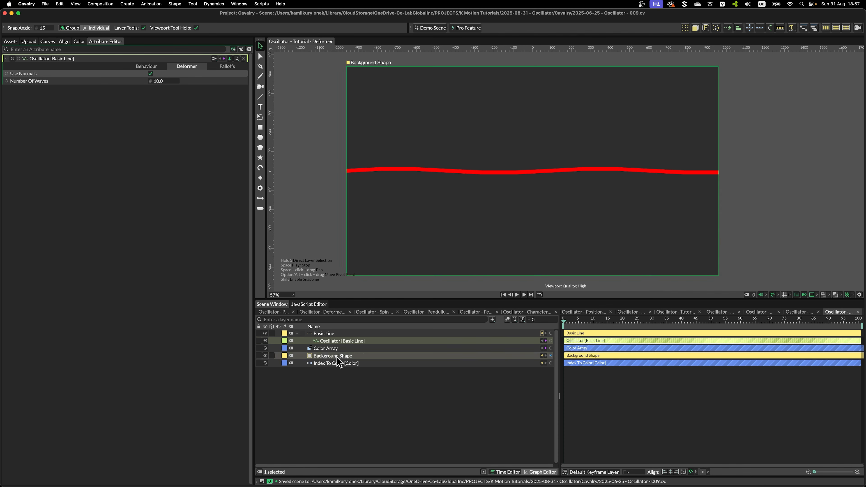
pyautogui.press('space')
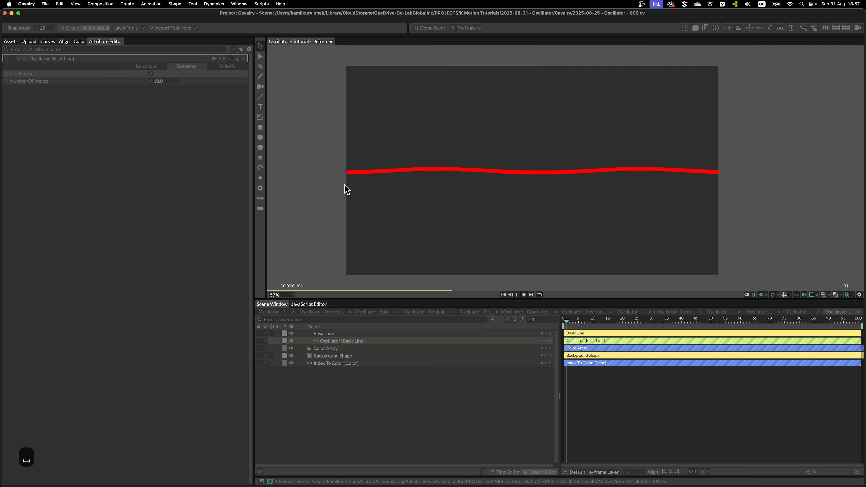
pyautogui.press('space')
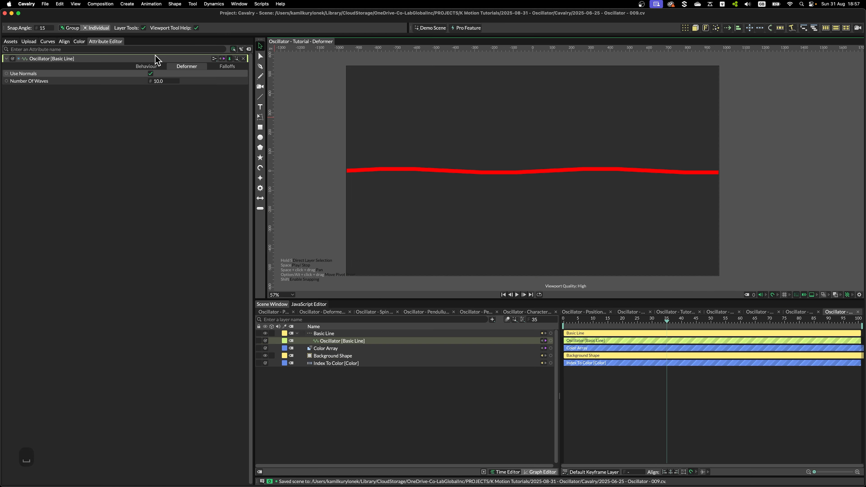
# In the Oscillator's Behaviour settings, set Stagger to 0 and Frequency to 0.5.
pyautogui.click(150, 69)
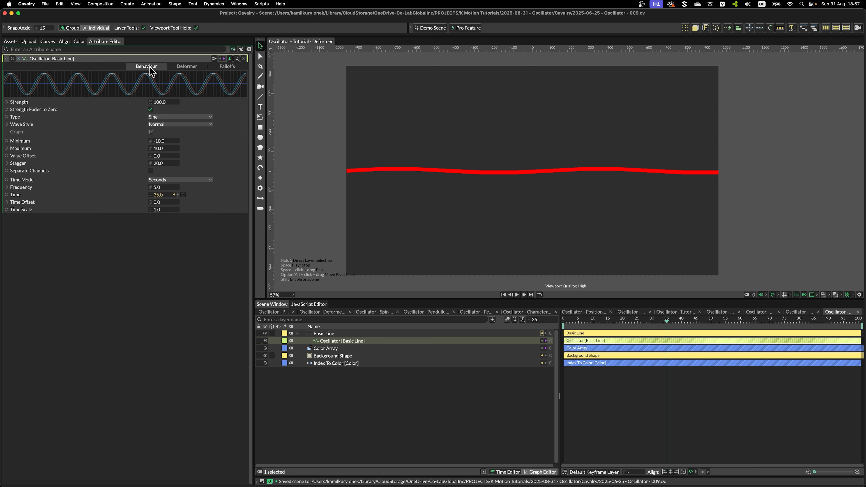
pyautogui.click(159, 164)
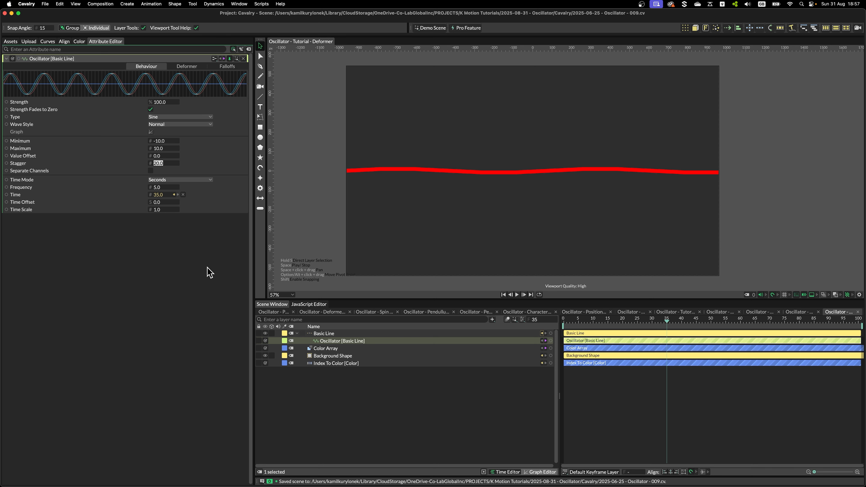
pyautogui.click(159, 187)
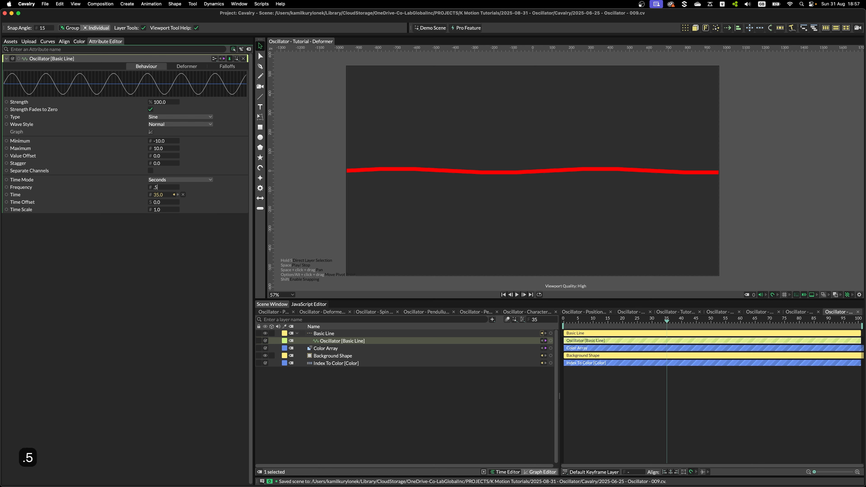
pyautogui.write('.5')
pyautogui.press('Return')
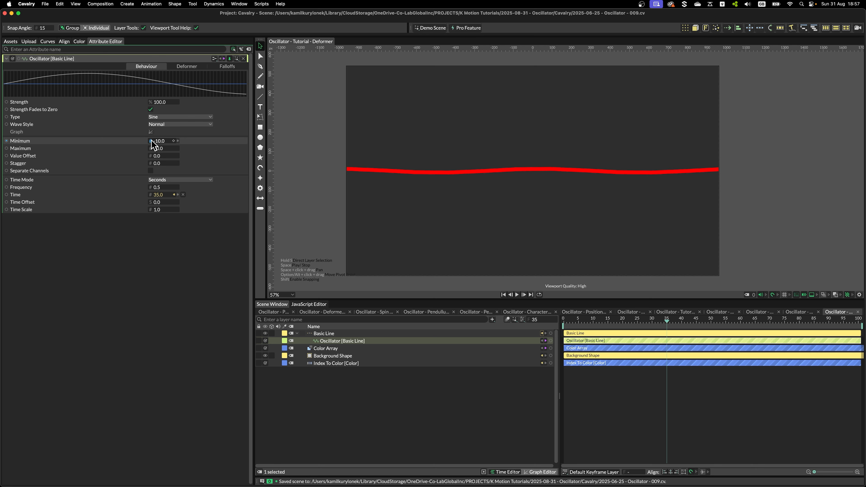
# Connect the Oscillator's Minimum to its Maximum and give Maximum the expression "value * -1;".
pyautogui.moveTo(151, 140); pyautogui.dragTo(168, 149)
pyautogui.rightClick(131, 151)
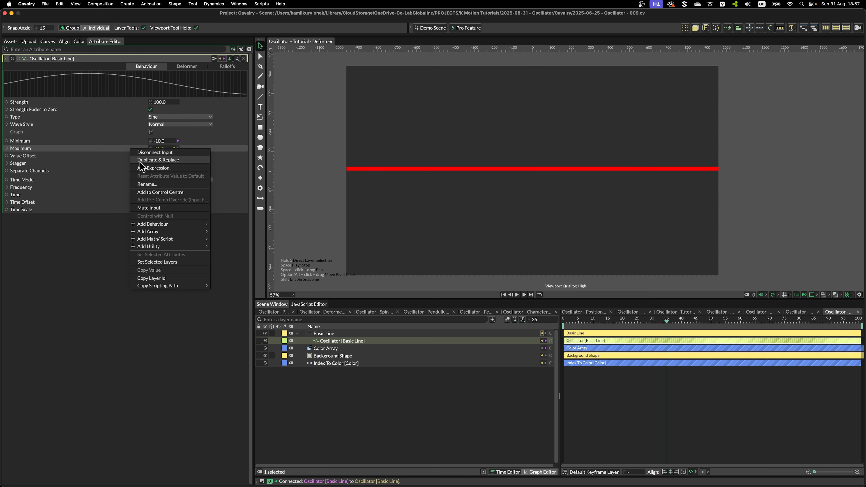
pyautogui.click(143, 167)
pyautogui.write('va;')
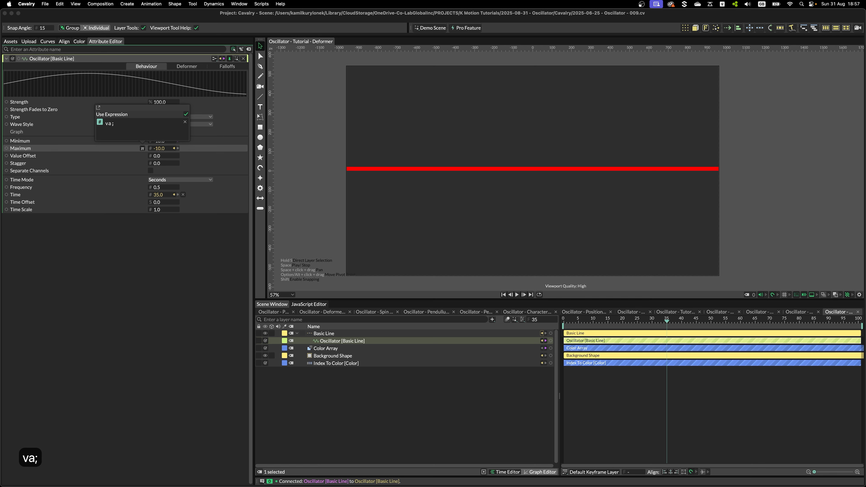
pyautogui.press('super+a')
pyautogui.write('value * -')
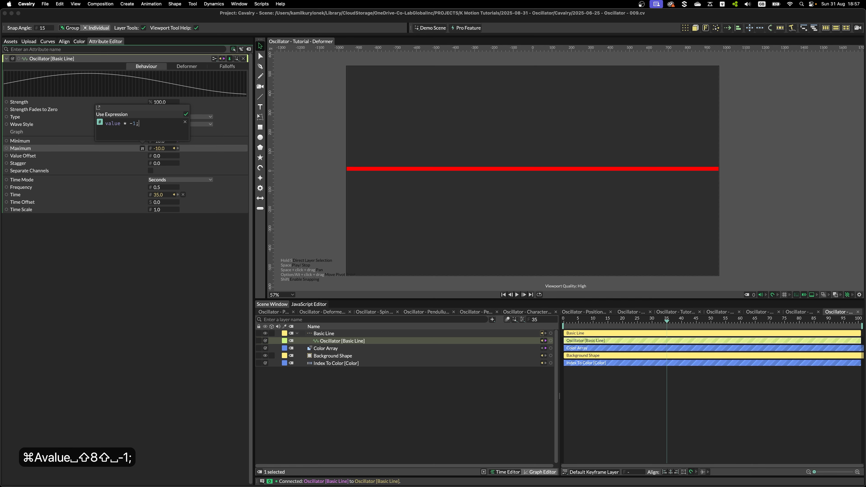
pyautogui.click(202, 360)
# Set the Oscillator's Minimum to -200 and play back the wave.
pyautogui.click(163, 141)
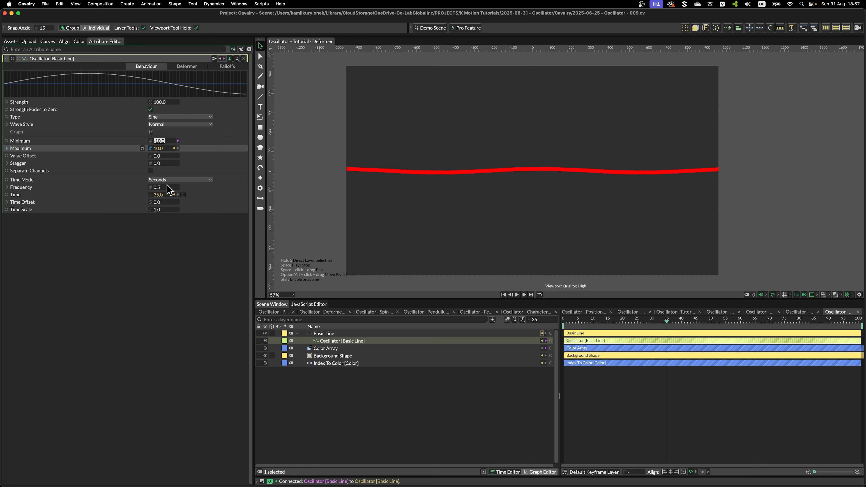
pyautogui.write('-2')
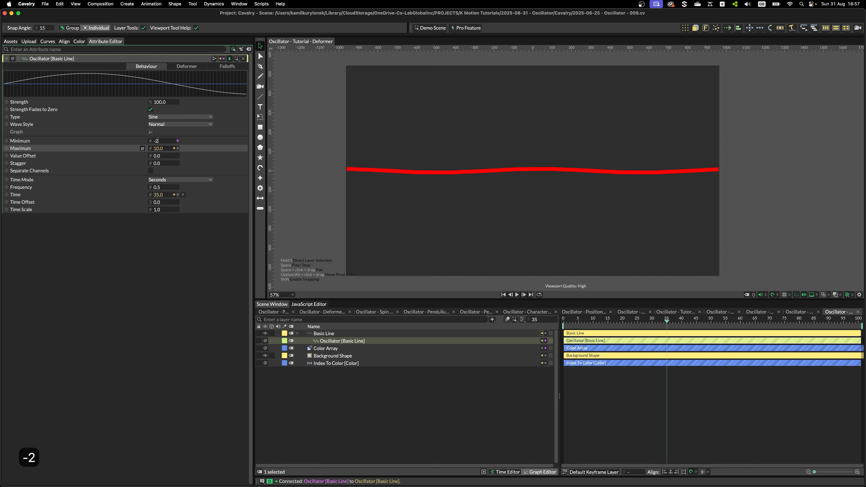
pyautogui.write('00')
pyautogui.press('Return')
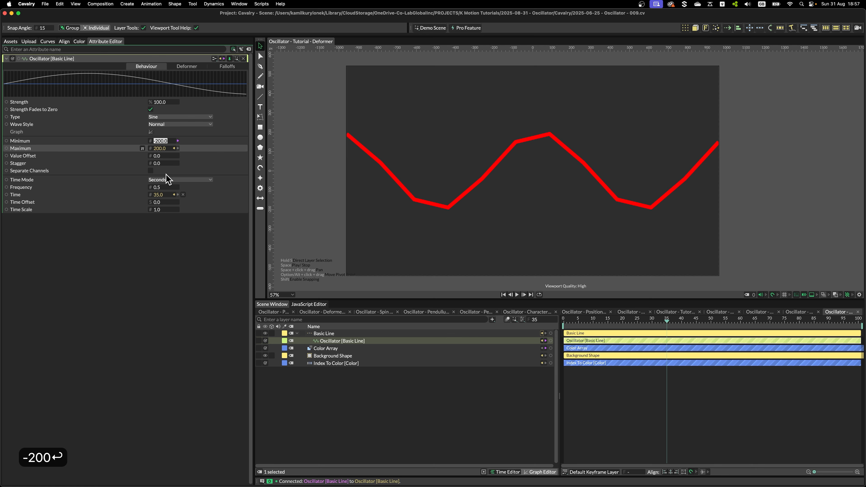
pyautogui.press('space')
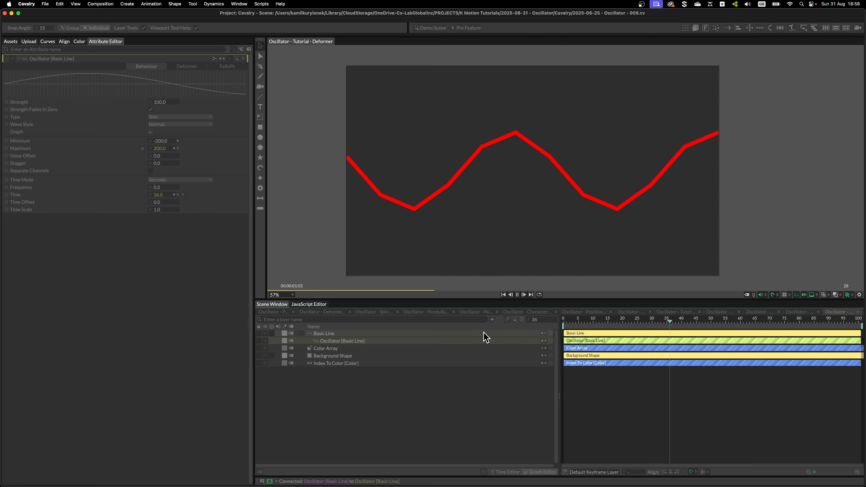
pyautogui.press('space')
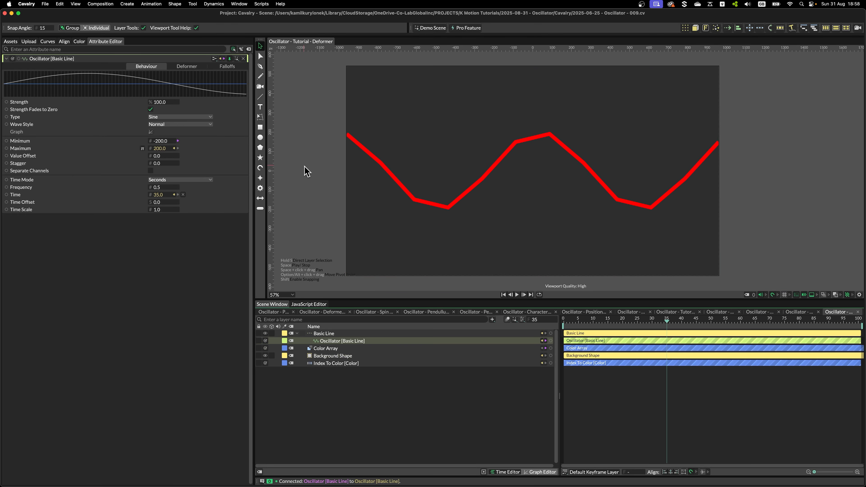
# Show the Basic Line's points, set the Oscillator's Number Of Waves to 20 and scrub through the timeline.
pyautogui.click(187, 67)
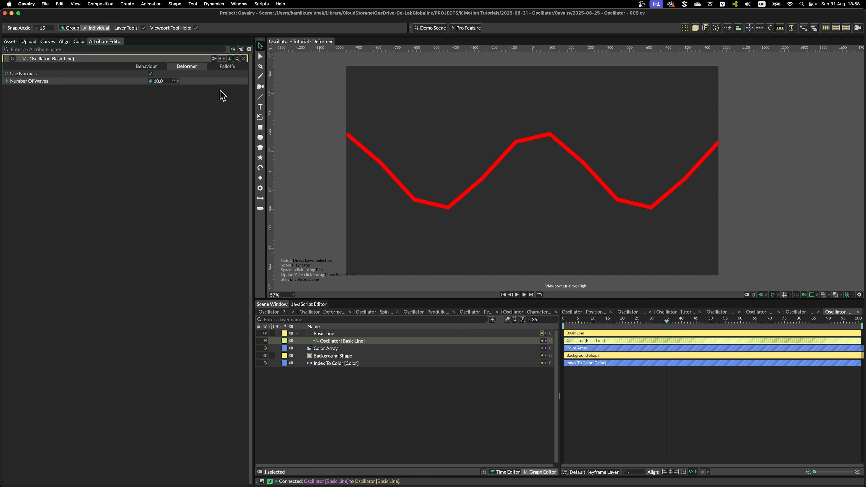
pyautogui.click(358, 336)
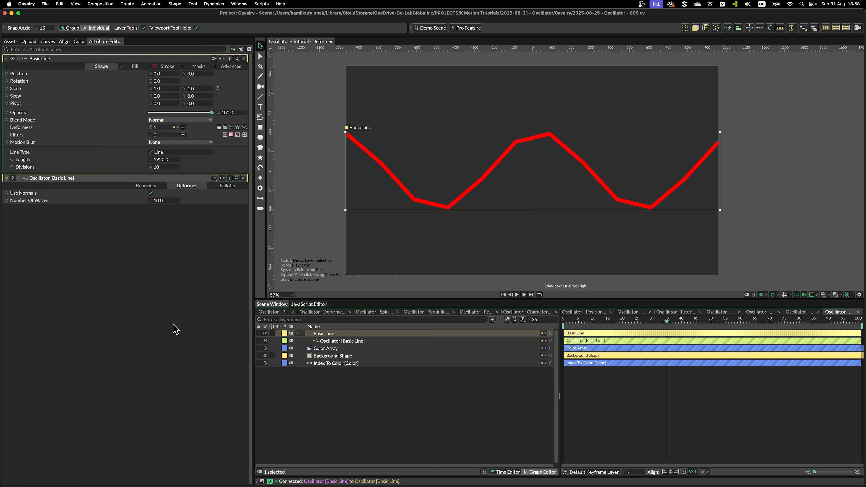
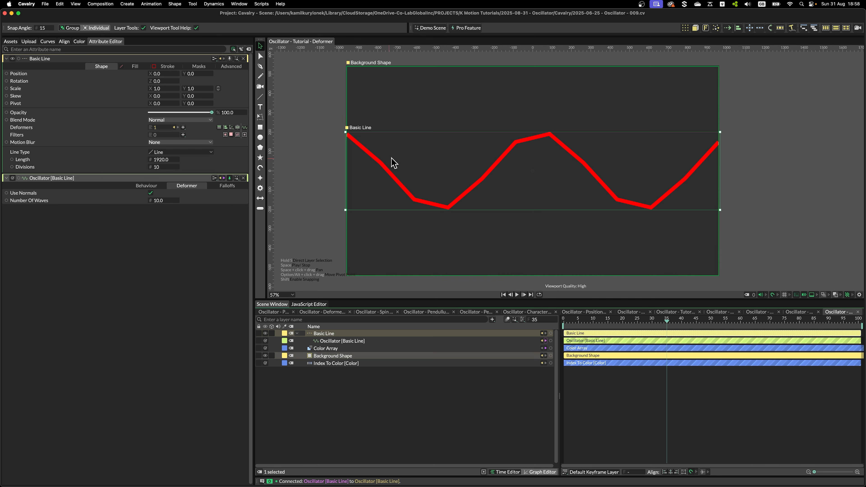
pyautogui.press('a')
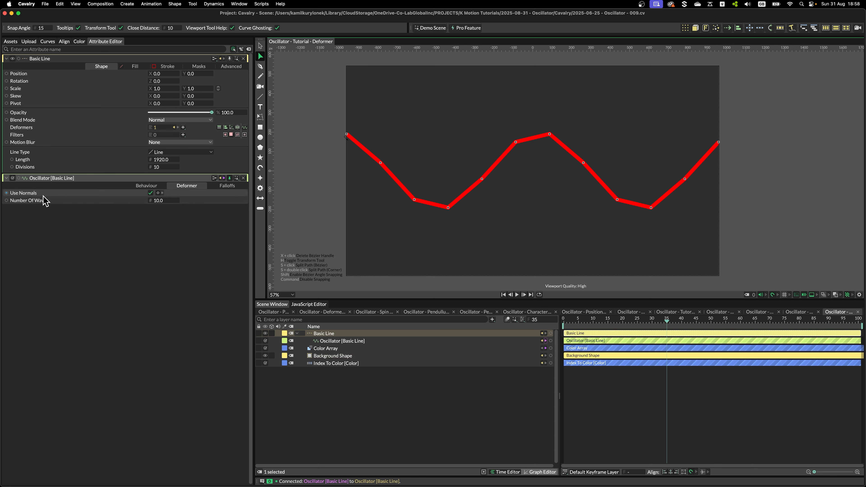
pyautogui.click(160, 200)
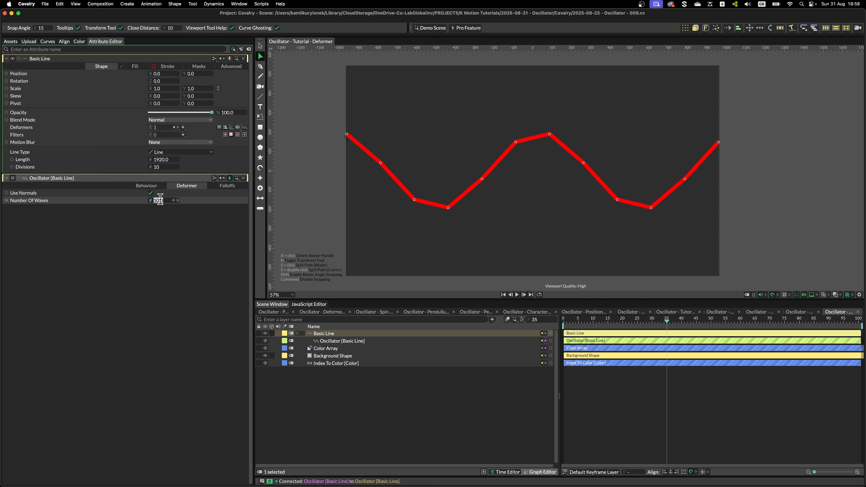
pyautogui.write('20')
pyautogui.press('Return')
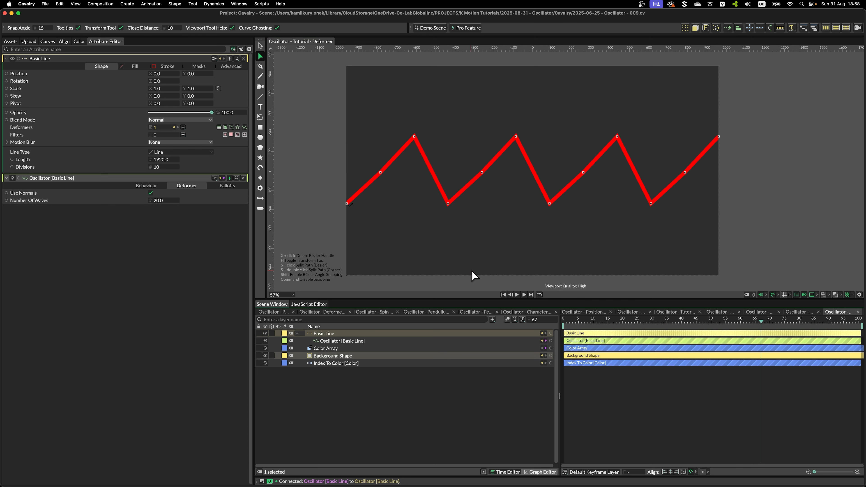
pyautogui.moveTo(580, 320); pyautogui.dragTo(607, 320)
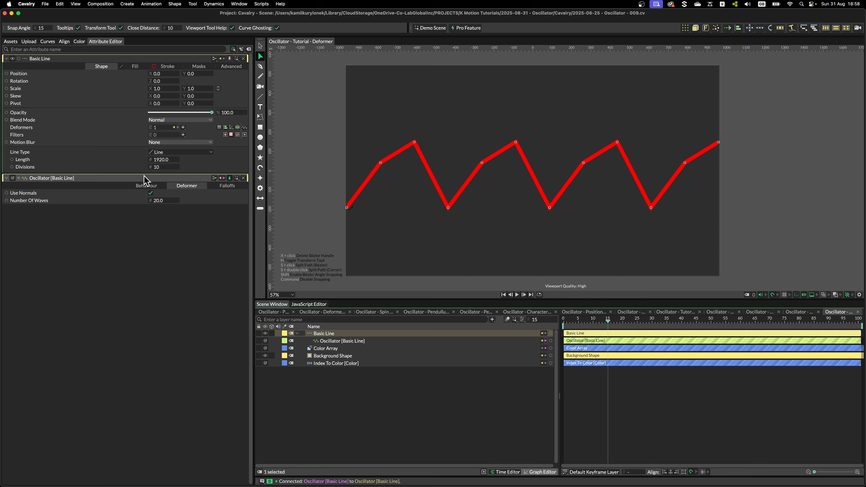
pyautogui.click(140, 186)
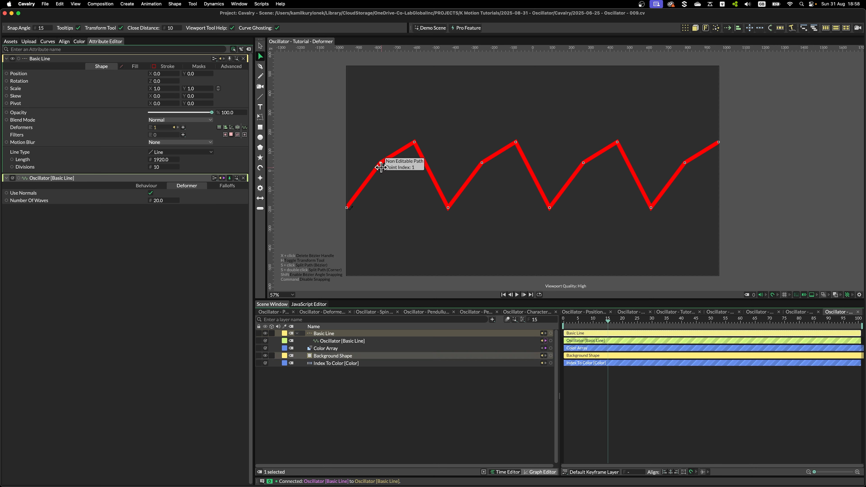
# Set the Basic Line's Divisions to 20 and play back the animation.
pyautogui.click(157, 167)
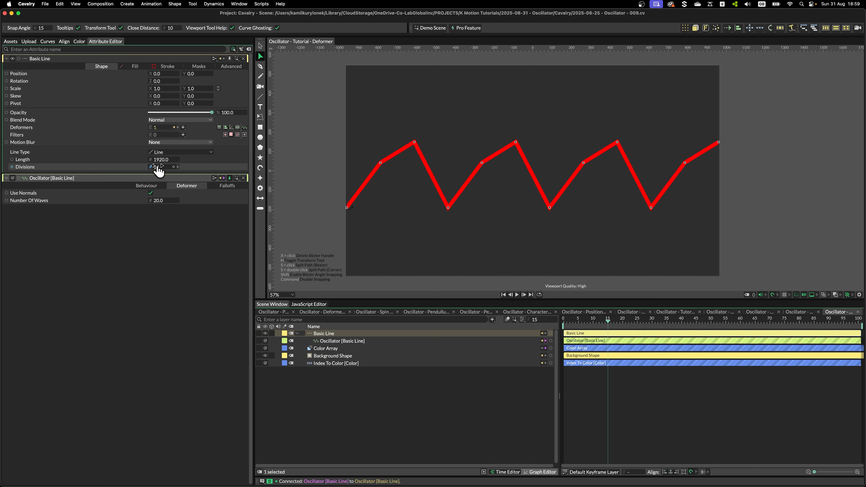
pyautogui.write('20')
pyautogui.press('Return')
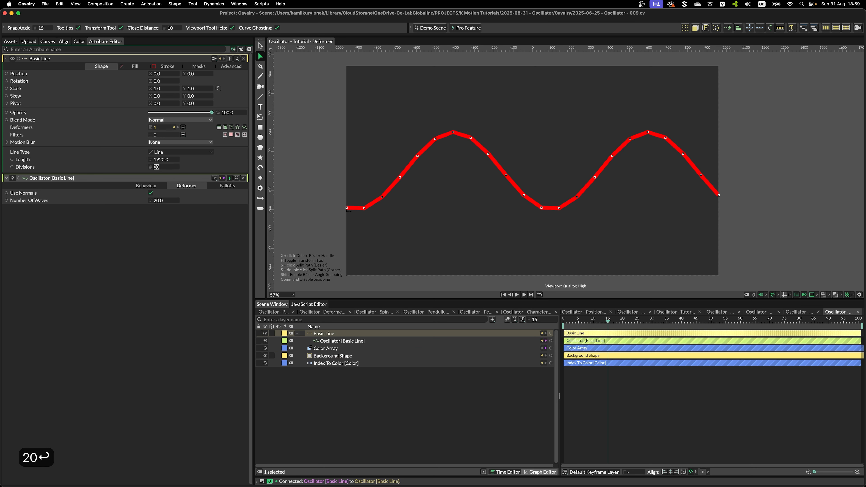
pyautogui.click(370, 413)
pyautogui.press('space')
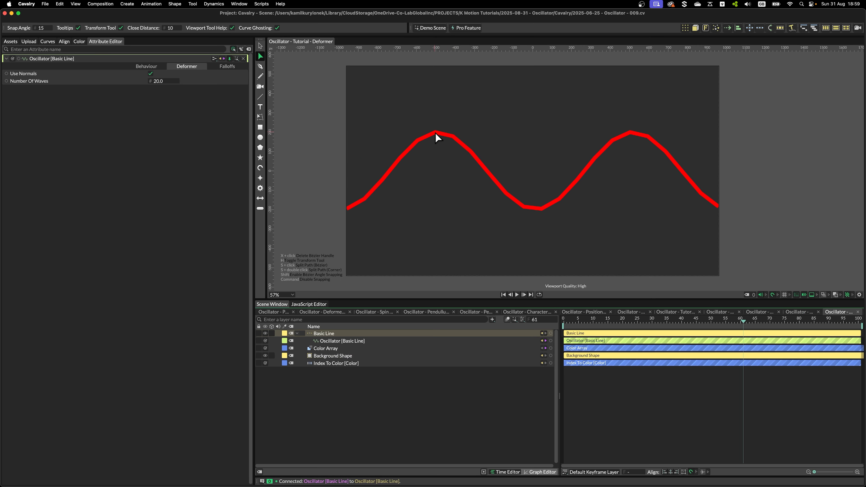
# Try 40 Divisions on the Basic Line and settle on 50.
pyautogui.click(329, 333)
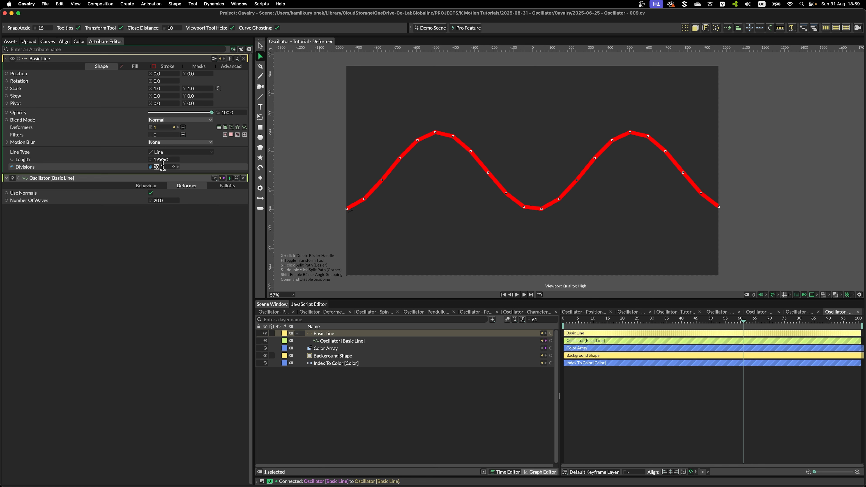
pyautogui.press('Return')
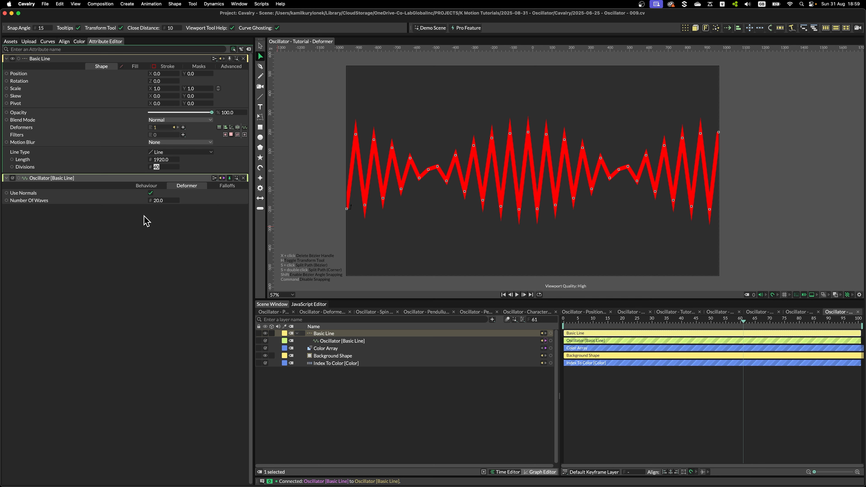
pyautogui.click(159, 167)
pyautogui.write('50')
pyautogui.press('Return')
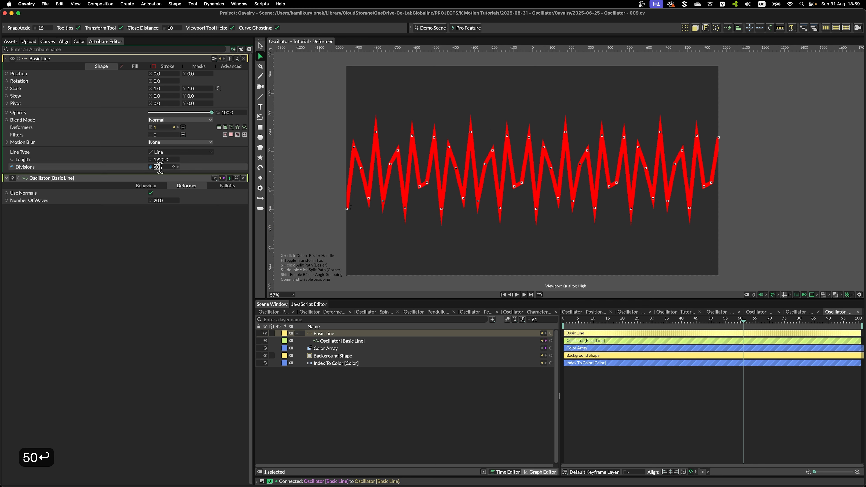
# Set the Oscillator deformer's Number Of Waves to 50 to match the line's divisions.
pyautogui.click(159, 200)
pyautogui.write('50')
pyautogui.press('Return')
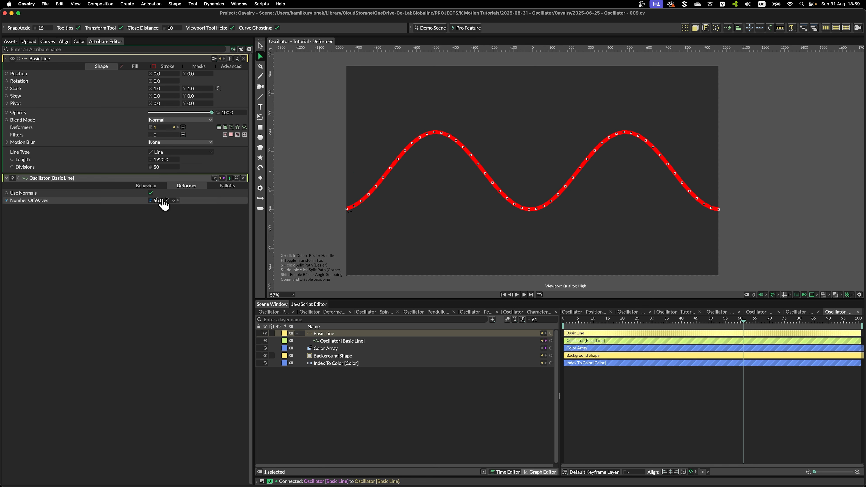
# Set the Oscillator deformer's Number Of Waves and the Basic Line's Divisions both to 20.
pyautogui.moveTo(162, 204); pyautogui.dragTo(166, 202)
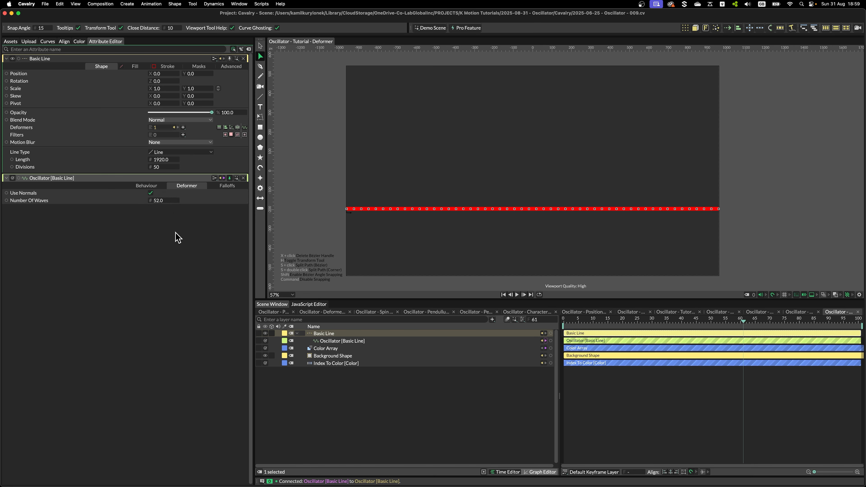
pyautogui.click(159, 200)
pyautogui.write('20')
pyautogui.press('Return')
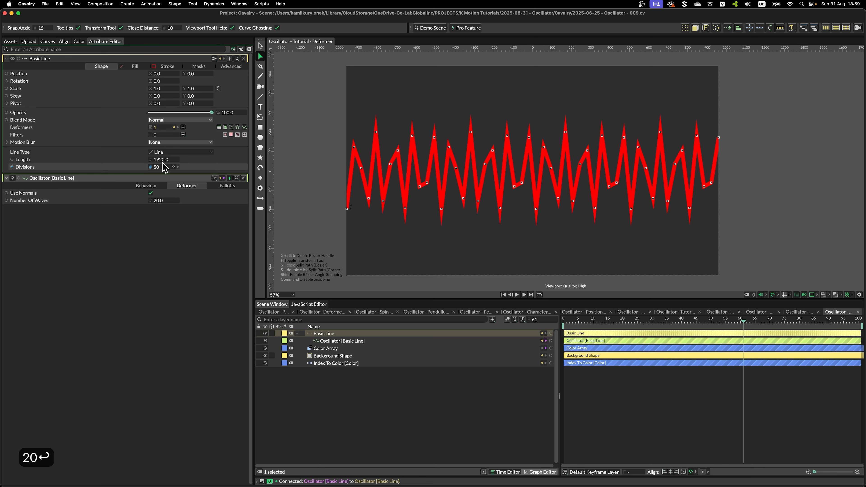
pyautogui.click(162, 166)
pyautogui.write('20')
pyautogui.press('Return')
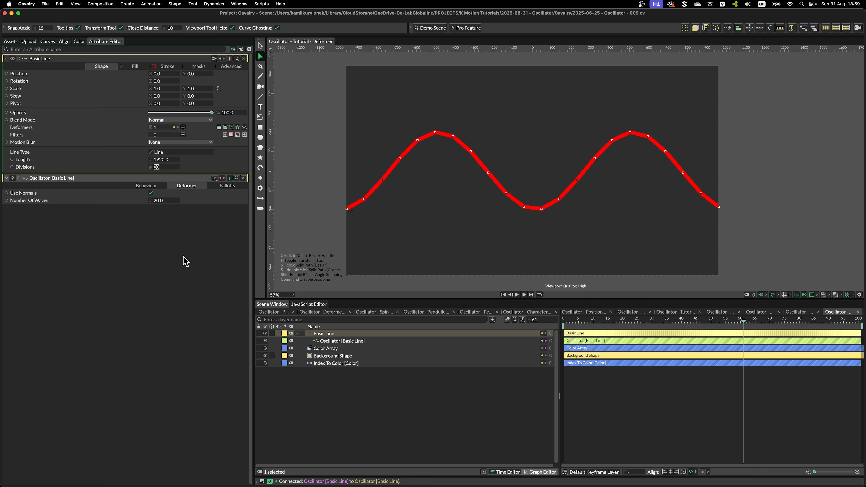
# Add a Subdivide deformer to the Basic Line, nest it under the line's layer and inspect the added points.
pyautogui.click(183, 128)
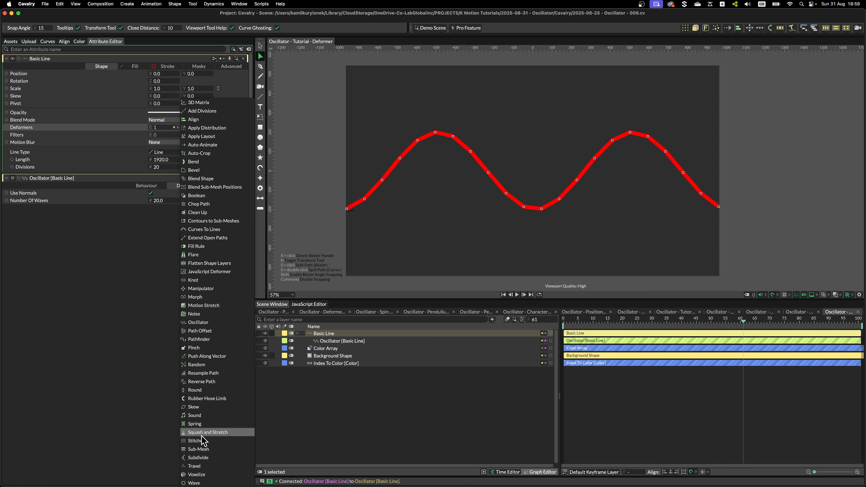
pyautogui.click(201, 457)
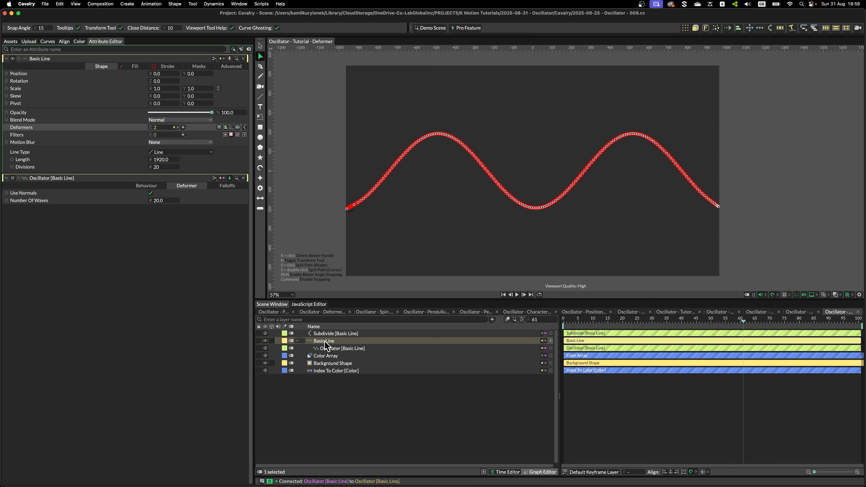
pyautogui.moveTo(328, 334)
pyautogui.mouseDown()
pyautogui.moveTo(310, 348)
pyautogui.moveTo(330, 343)
pyautogui.mouseUp()
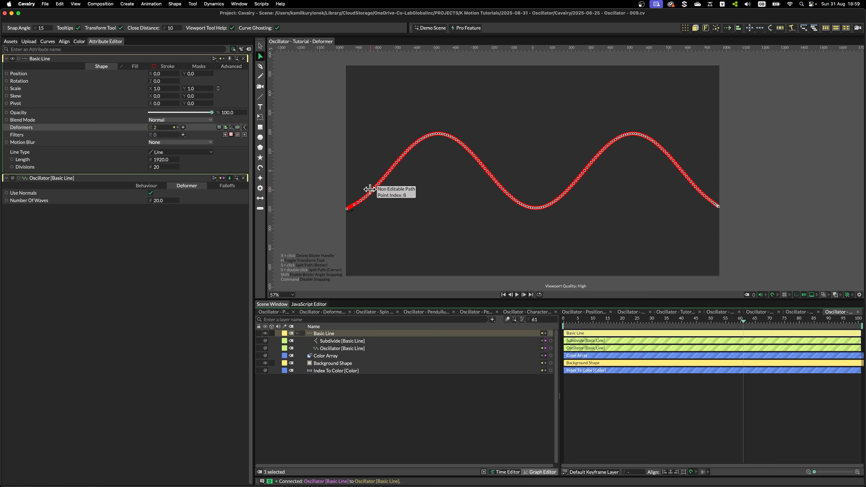
pyautogui.scroll(5, 577, 196)
pyautogui.scroll(5, 577, 195)
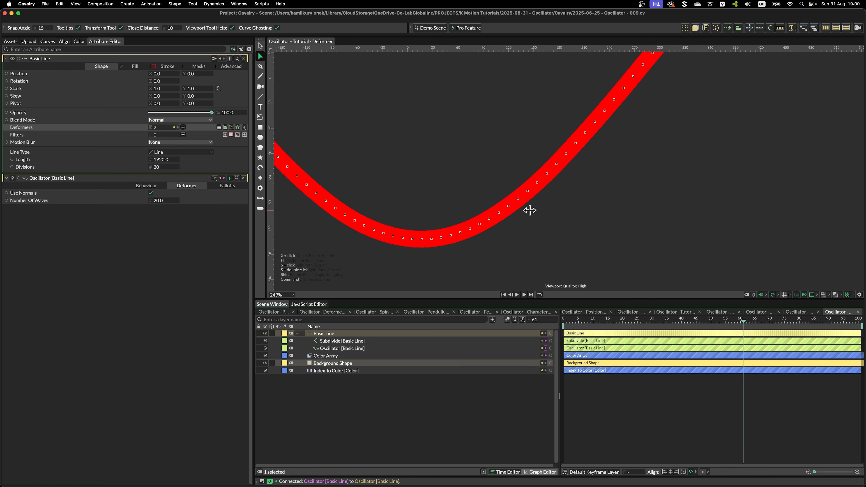
pyautogui.scroll(-9, 496, 226)
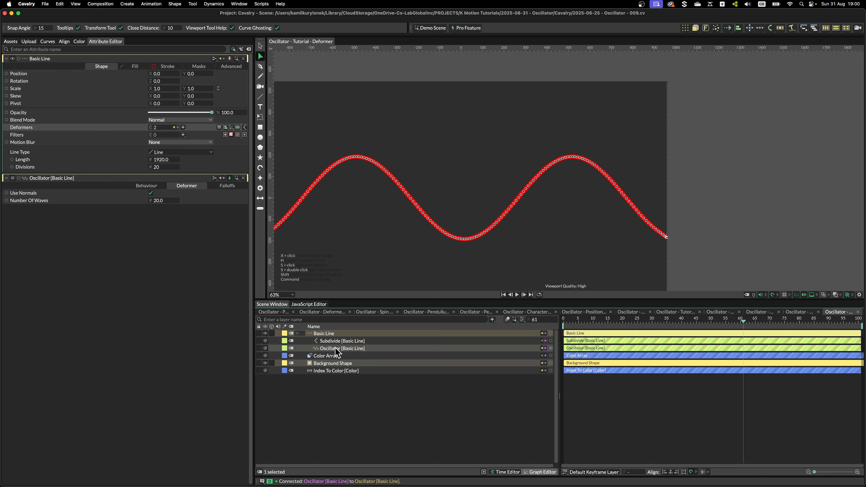
# Set the Subdivide deformer's Subdivisions to 2 and inspect the point spacing on the Basic Line.
pyautogui.click(224, 74)
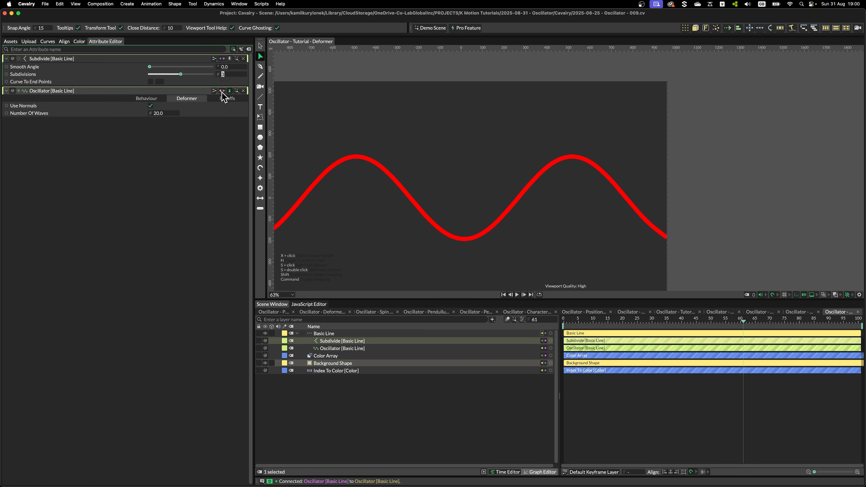
pyautogui.write('2')
pyautogui.click(193, 242)
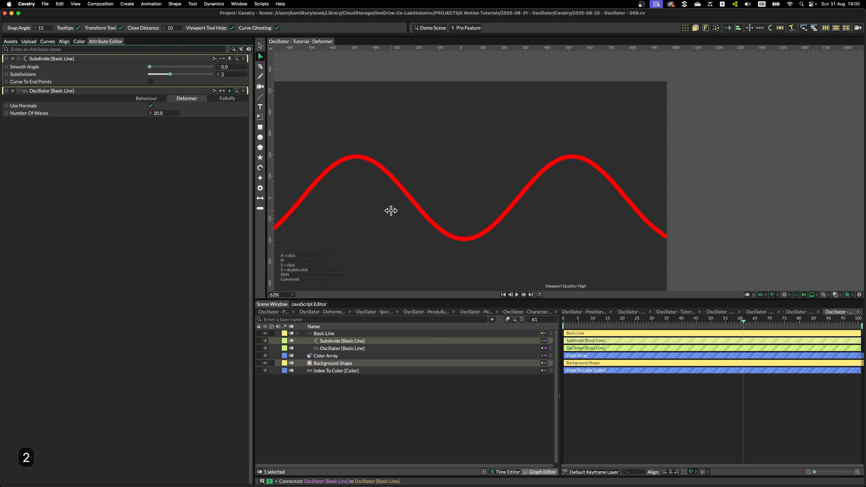
pyautogui.moveTo(390, 211); pyautogui.dragTo(473, 191)
pyautogui.scroll(2, 451, 202)
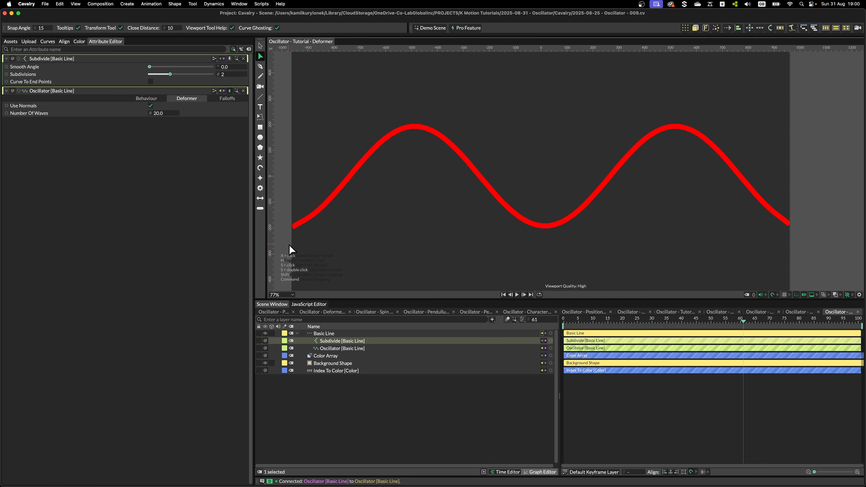
pyautogui.scroll(-1, 511, 234)
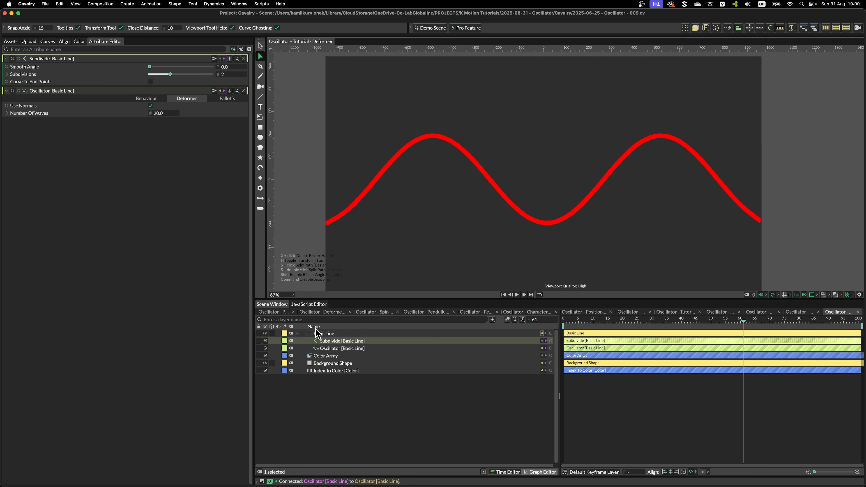
pyautogui.click(322, 333)
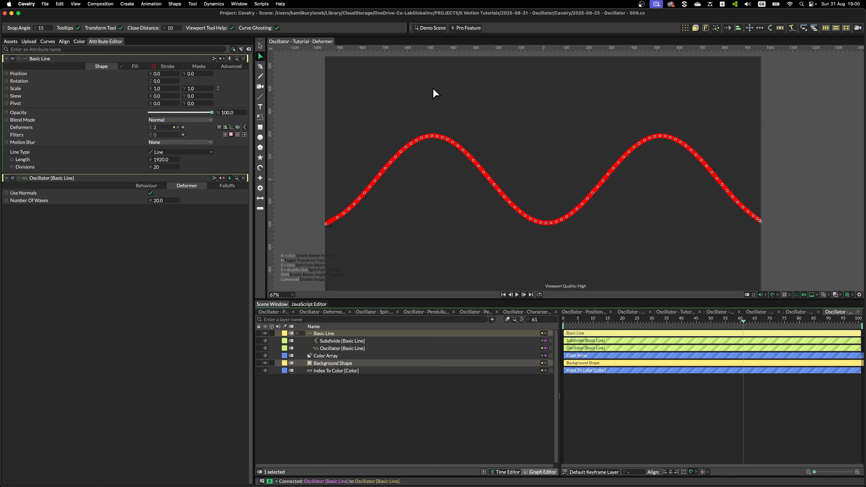
pyautogui.scroll(-2, 422, 228)
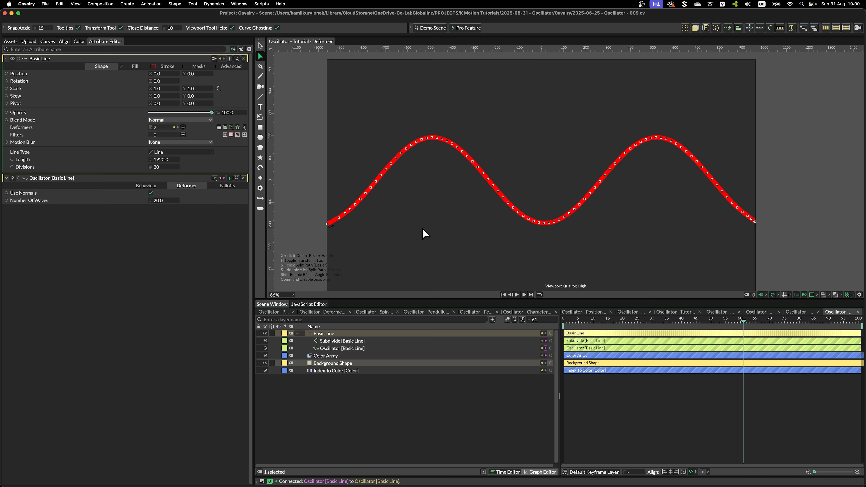
pyautogui.moveTo(461, 219); pyautogui.dragTo(443, 231)
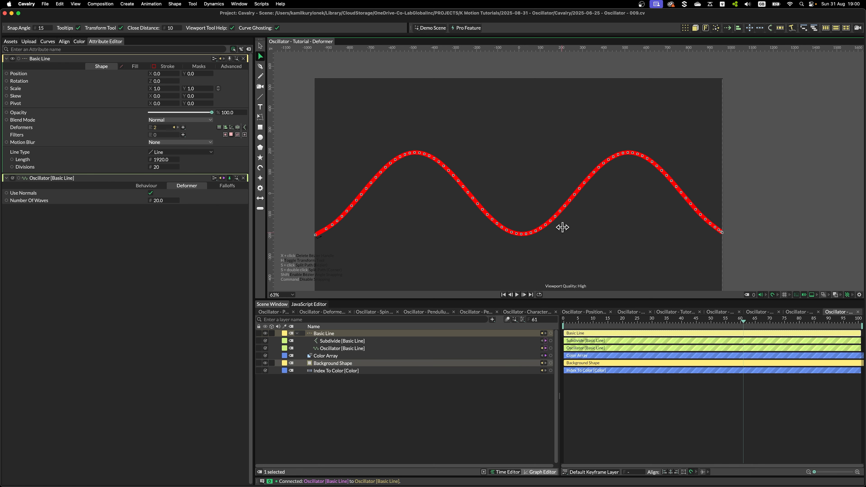
# Add a Falloff to the Basic Line's Oscillator deformer.
pyautogui.click(361, 435)
pyautogui.scroll(-1, 394, 167)
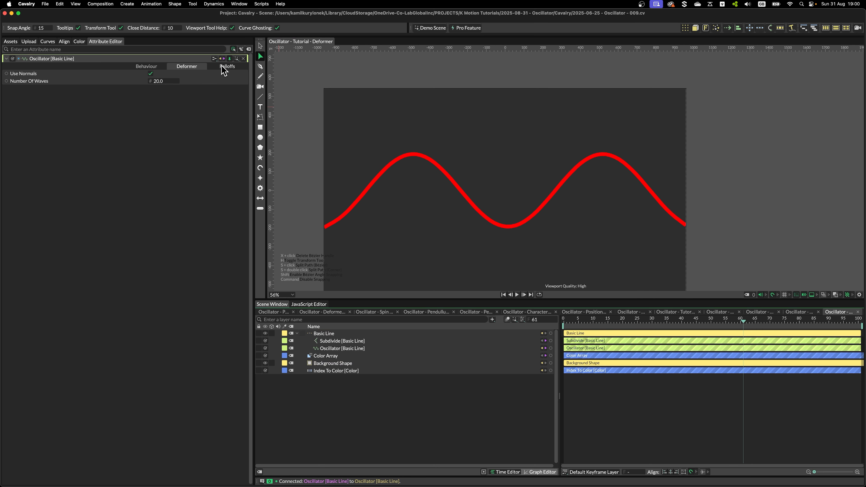
pyautogui.click(225, 67)
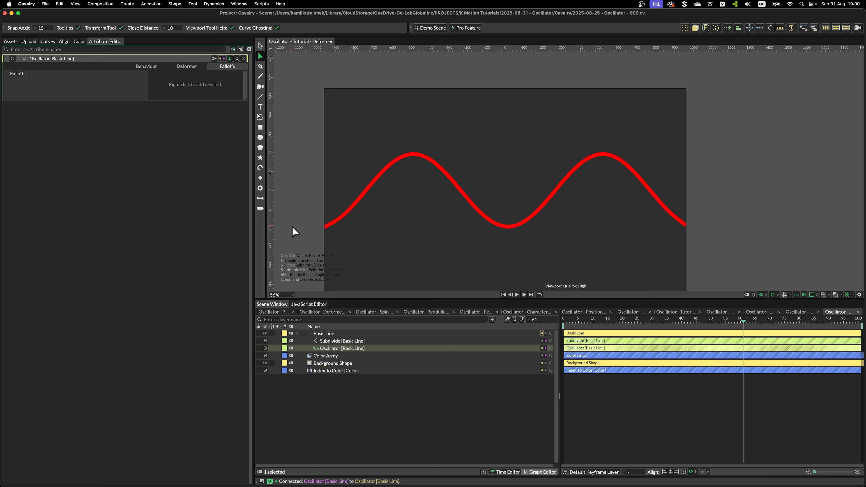
pyautogui.rightClick(183, 84)
pyautogui.moveTo(214, 121)
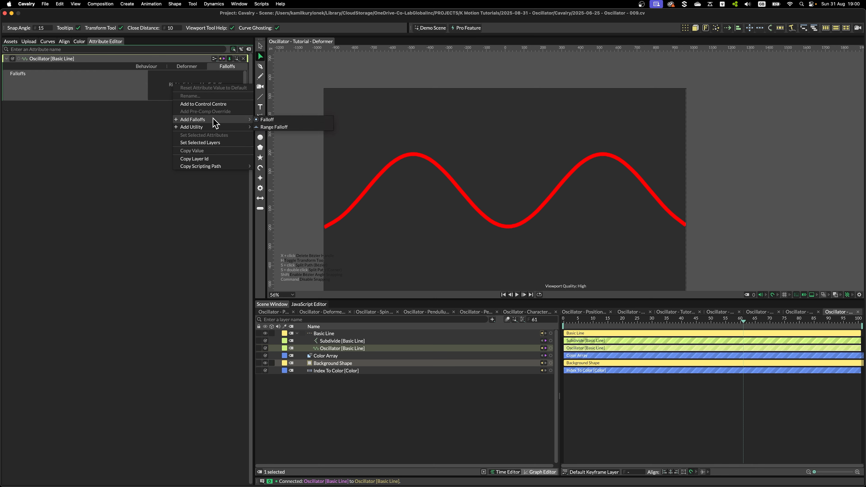
pyautogui.click(281, 120)
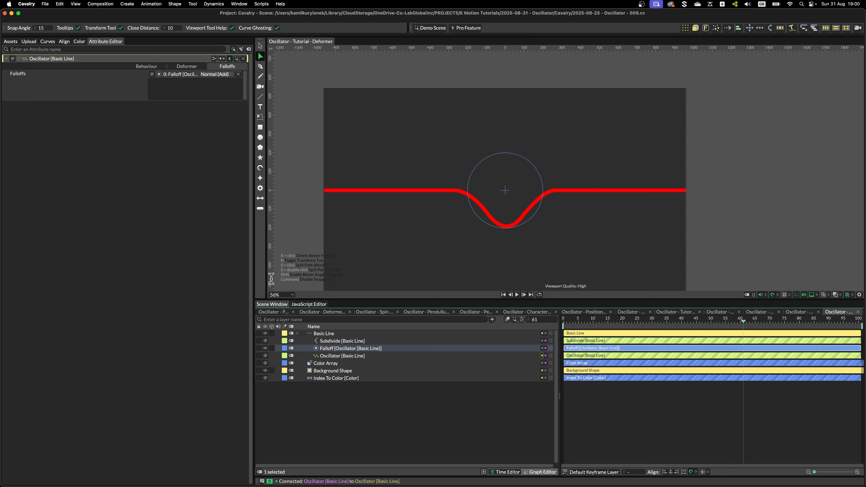
# Enlarge the Oscillator's circular Falloff to a size of 700.
pyautogui.moveTo(150, 134)
pyautogui.mouseDown()
pyautogui.moveTo(193, 135)
pyautogui.moveTo(166, 139)
pyautogui.mouseUp()
pyautogui.write('7')
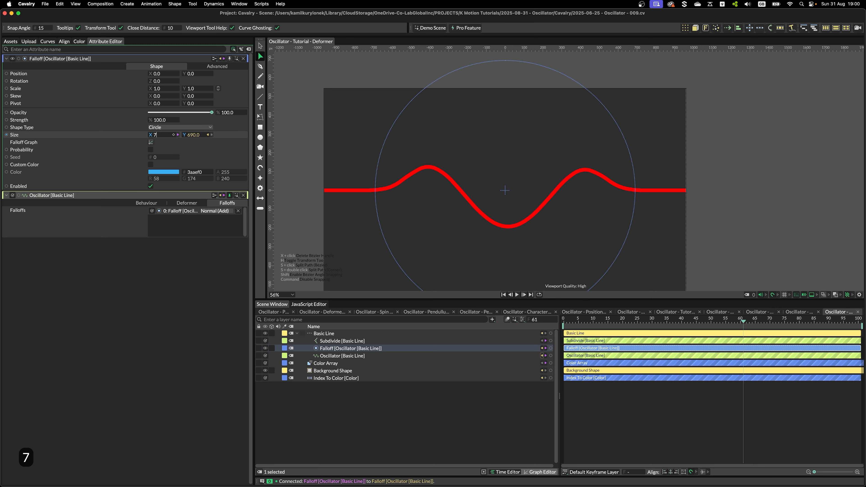
pyautogui.write('00')
pyautogui.press('Return')
# Create a Duplicator from the Basic Line, using the Point distribution with a Count of 10.
pyautogui.click(323, 333)
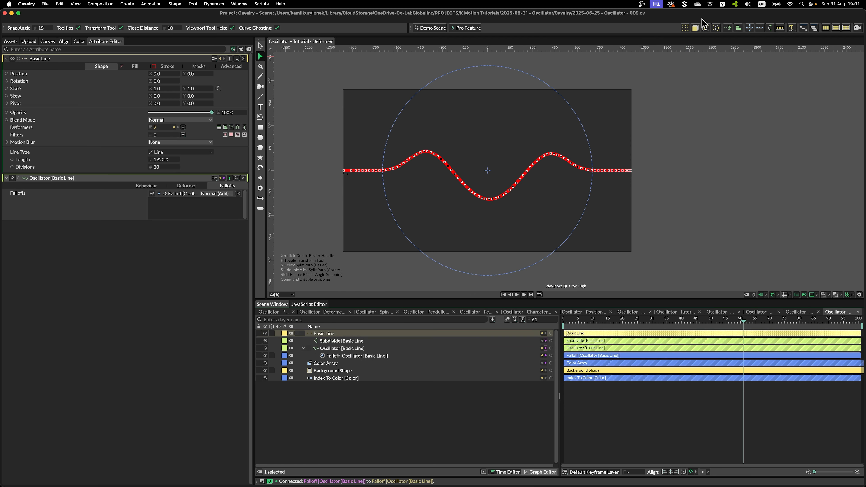
pyautogui.click(685, 27)
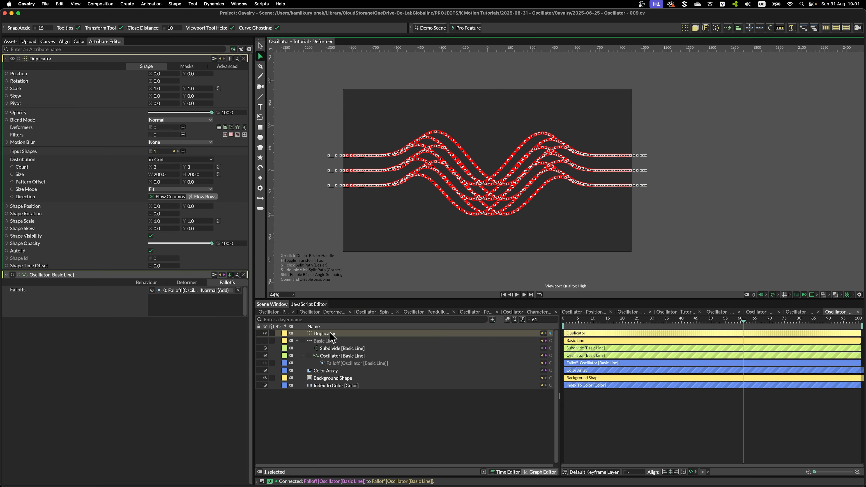
pyautogui.click(243, 274)
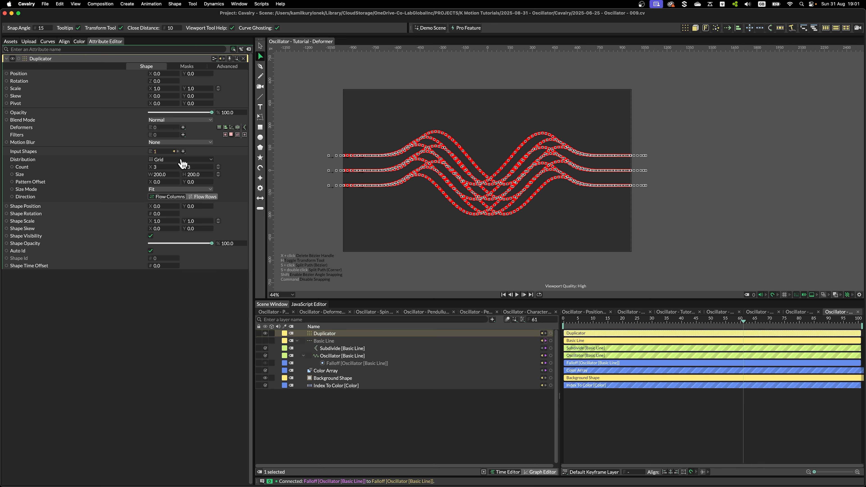
pyautogui.click(179, 159)
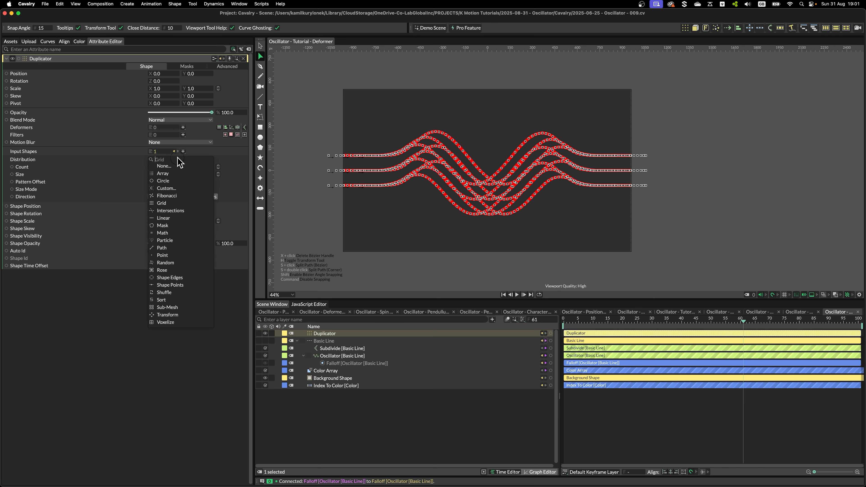
pyautogui.click(170, 255)
pyautogui.click(170, 167)
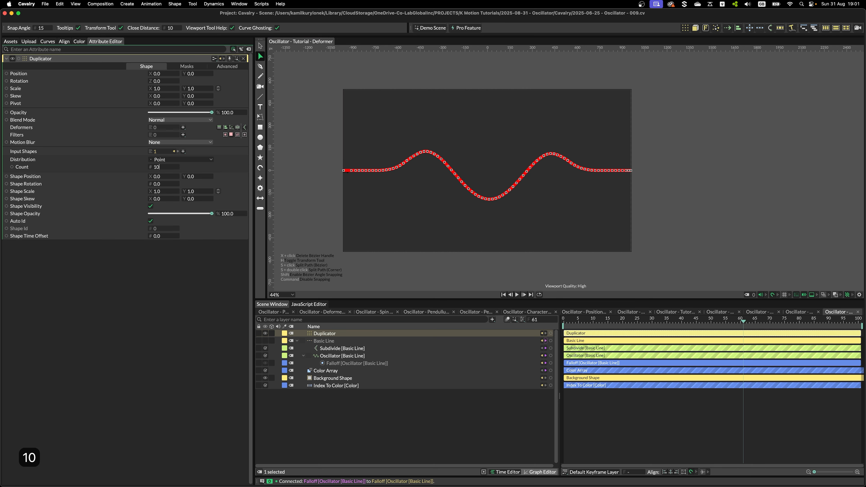
pyautogui.click(361, 449)
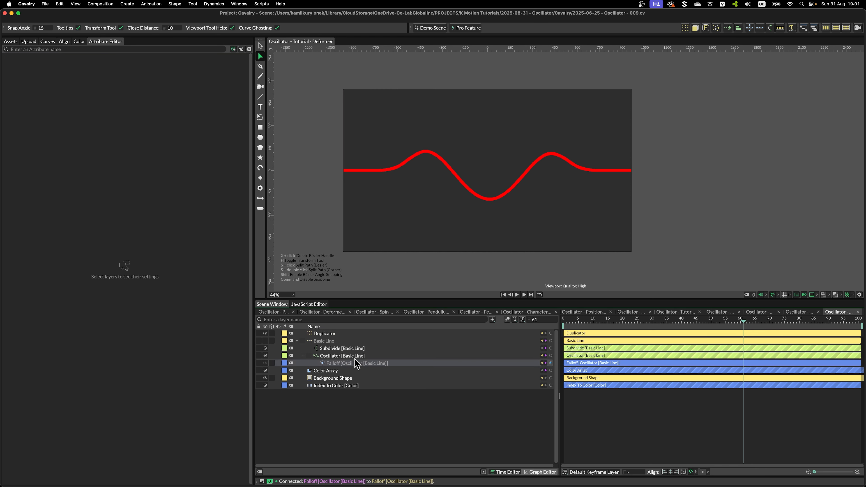
# Set the Oscillator deformer's Stagger to 1 so the duplicated lines spread apart.
pyautogui.click(334, 356)
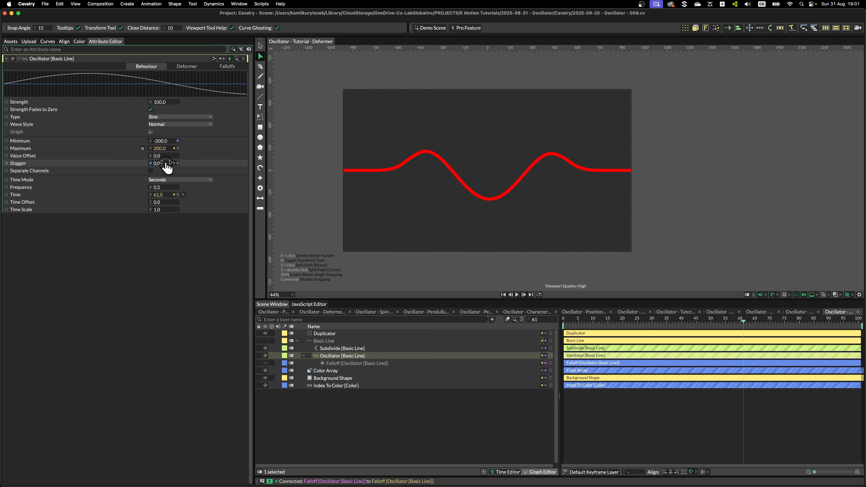
pyautogui.moveTo(173, 166); pyautogui.dragTo(183, 166)
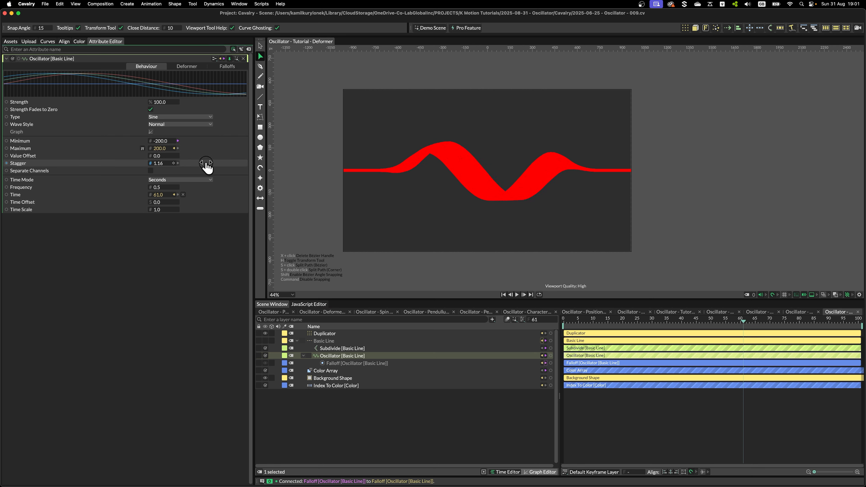
pyautogui.click(163, 164)
pyautogui.write('1')
pyautogui.click(195, 299)
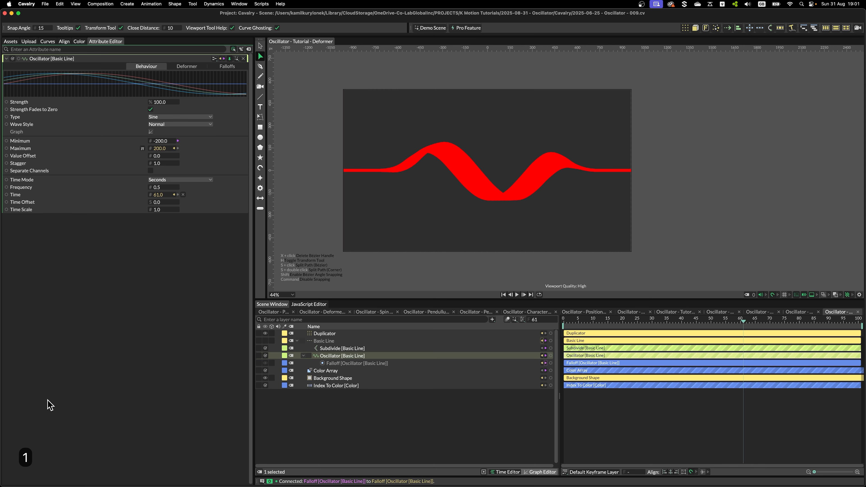
# Reduce the Basic Line's stroke Width to 2 and play back the animation.
pyautogui.click(340, 341)
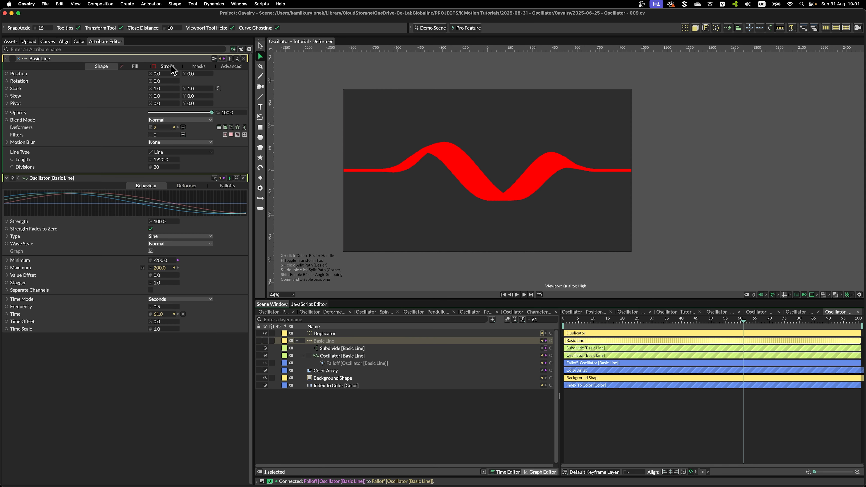
pyautogui.click(171, 66)
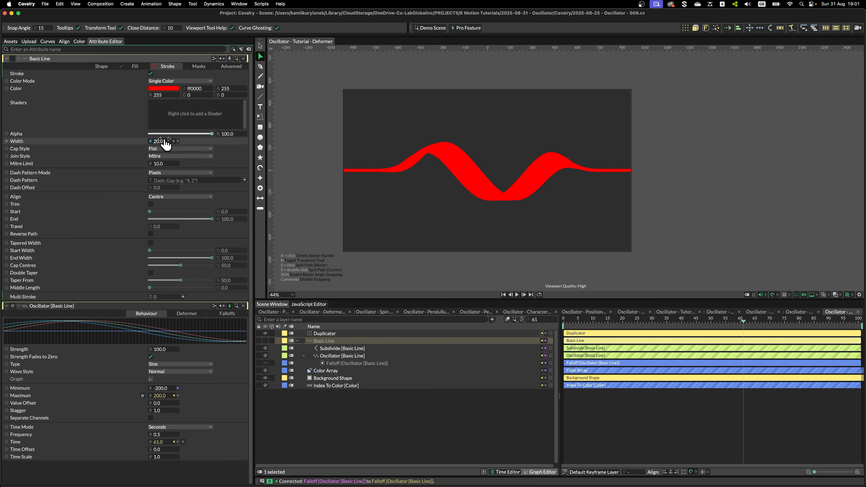
pyautogui.click(163, 141)
pyautogui.write('2')
pyautogui.click(405, 423)
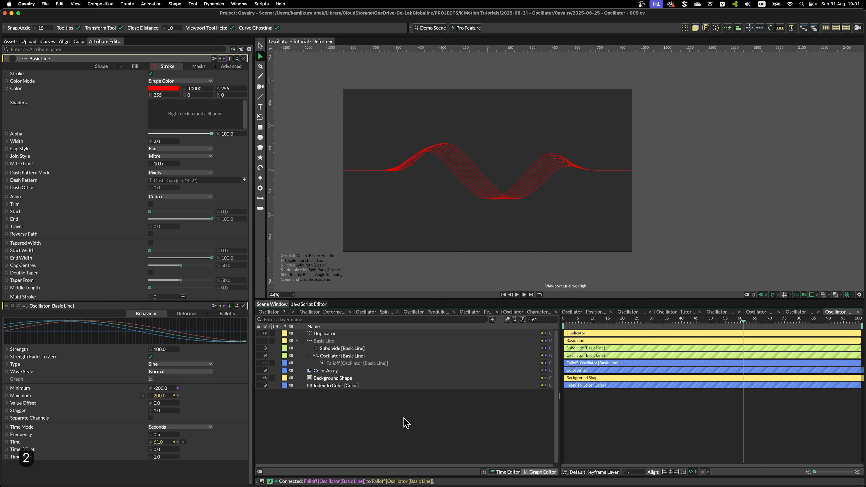
pyautogui.press('space')
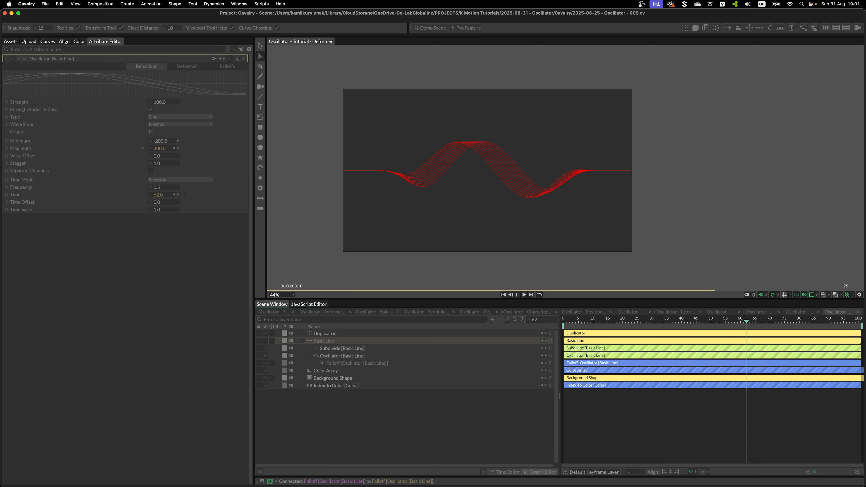
pyautogui.press('space')
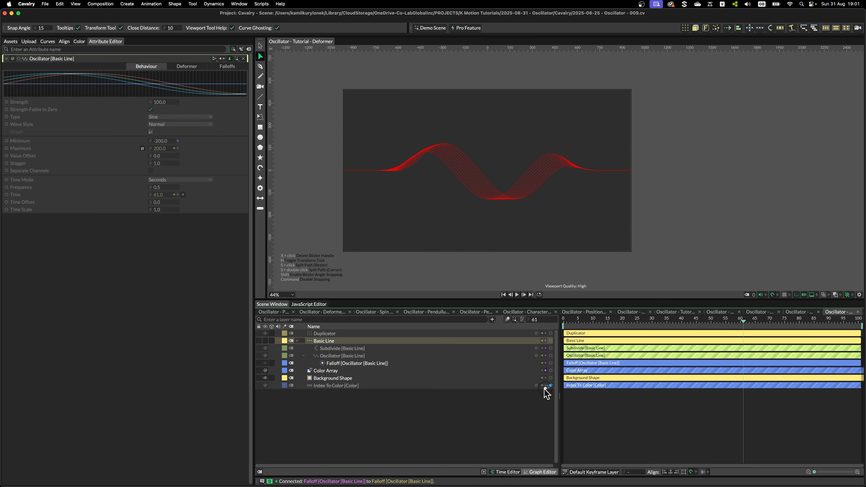
# Connect the Index To Color to the Basic Line's stroke colour and play back the coloured wave.
pyautogui.moveTo(327, 342); pyautogui.dragTo(327, 341)
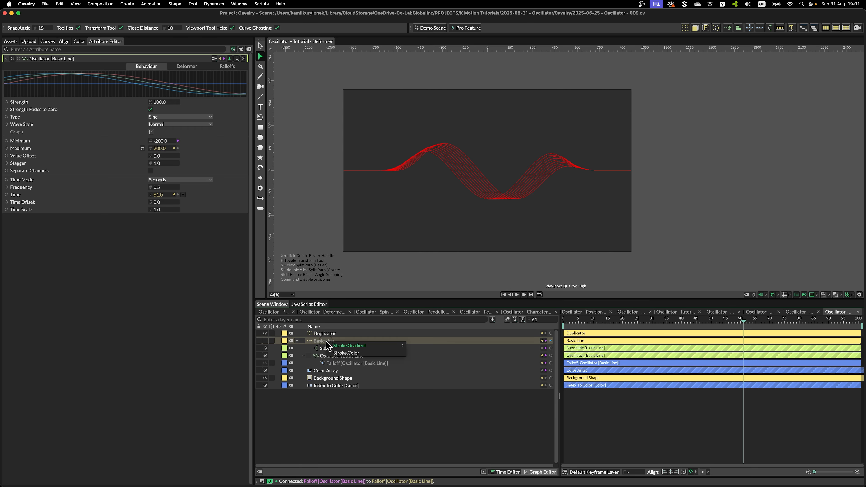
pyautogui.click(356, 353)
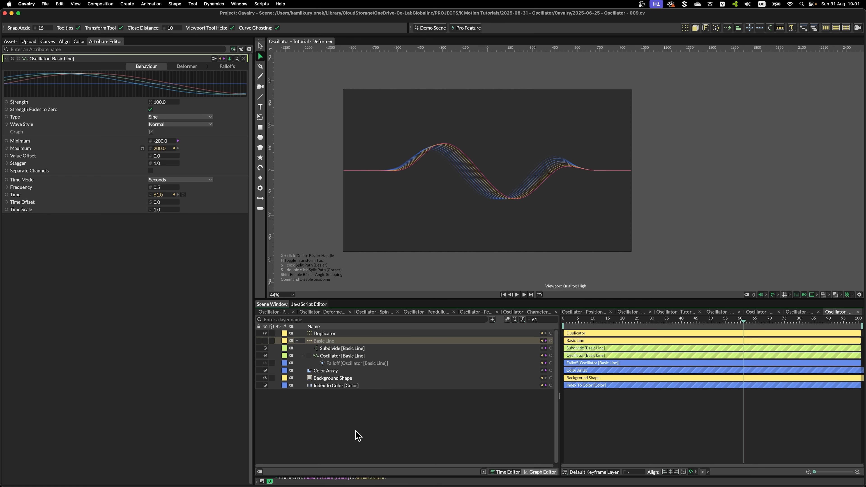
pyautogui.press('space')
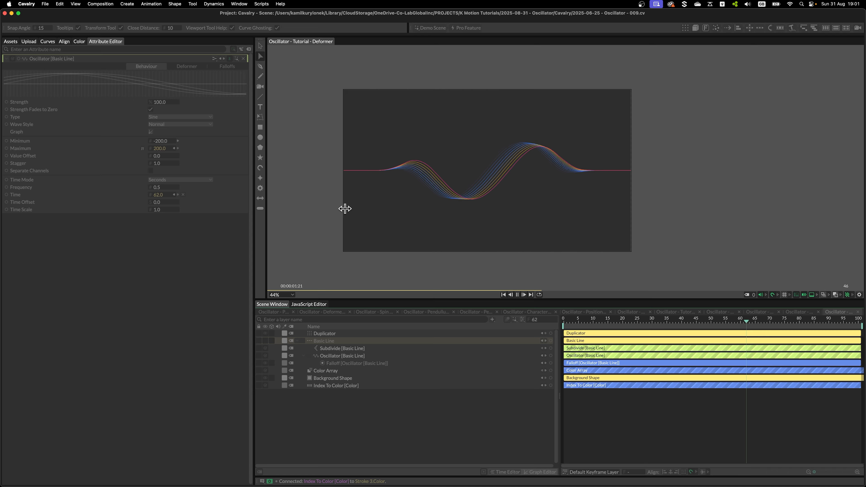
pyautogui.scroll(3, 518, 211)
pyautogui.moveTo(489, 221); pyautogui.dragTo(535, 238)
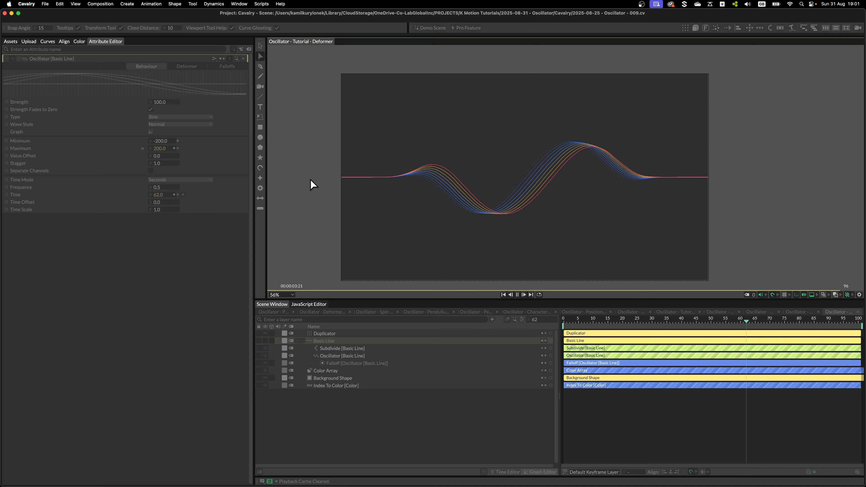
pyautogui.press('space')
# Set the Oscillator deformer's Minimum to -400 and raise its Stagger to 2.58.
pyautogui.moveTo(166, 143); pyautogui.dragTo(107, 148)
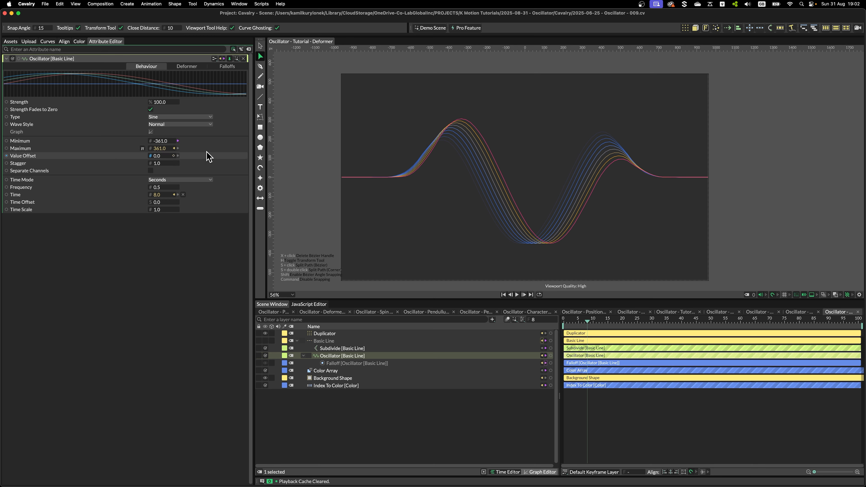
pyautogui.moveTo(168, 144)
pyautogui.mouseDown()
pyautogui.moveTo(139, 143)
pyautogui.moveTo(235, 147)
pyautogui.moveTo(176, 145)
pyautogui.mouseUp()
pyautogui.click(158, 141)
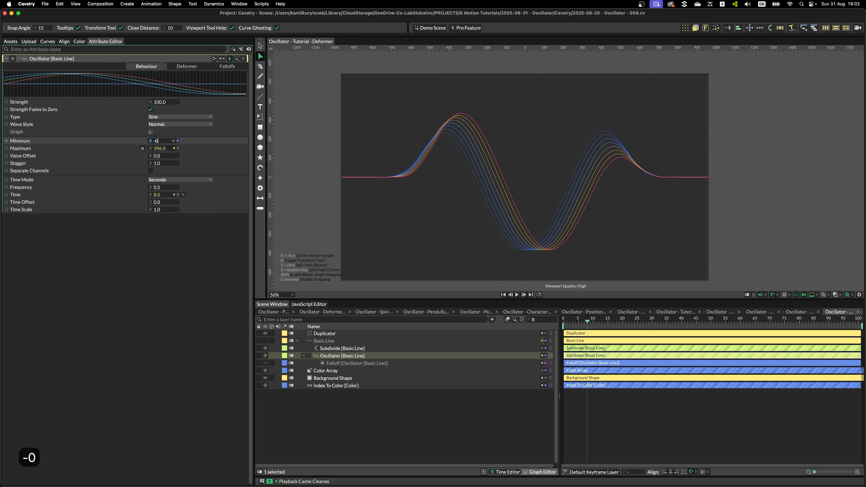
pyautogui.write('-400')
pyautogui.press('Return')
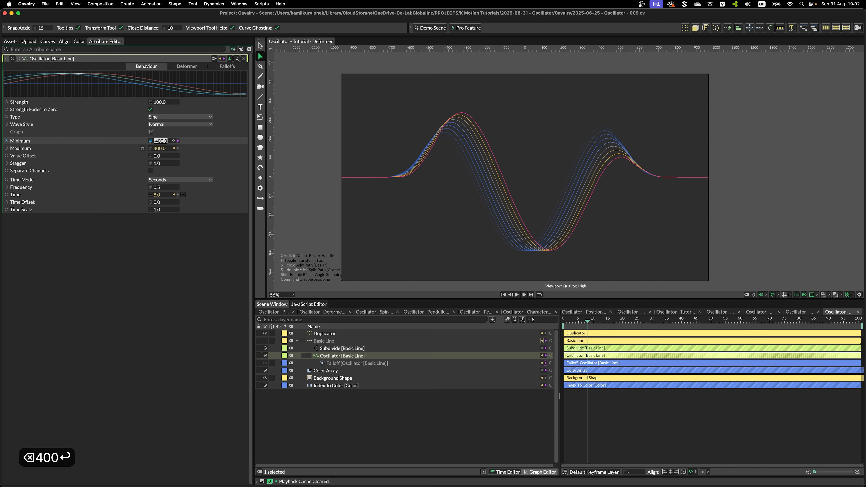
pyautogui.moveTo(165, 163); pyautogui.dragTo(224, 167)
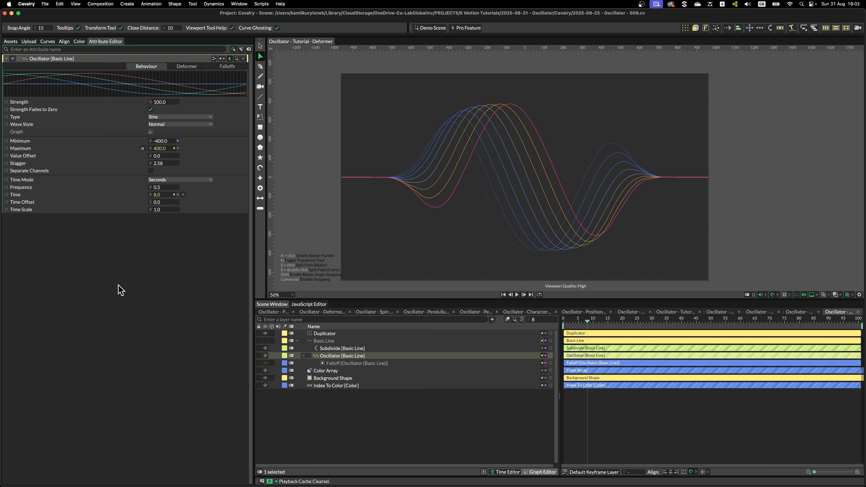
# Set the Basic Line's Subdivide to 3 Subdivisions and inspect the smoothness of the curves.
pyautogui.scroll(5, 479, 193)
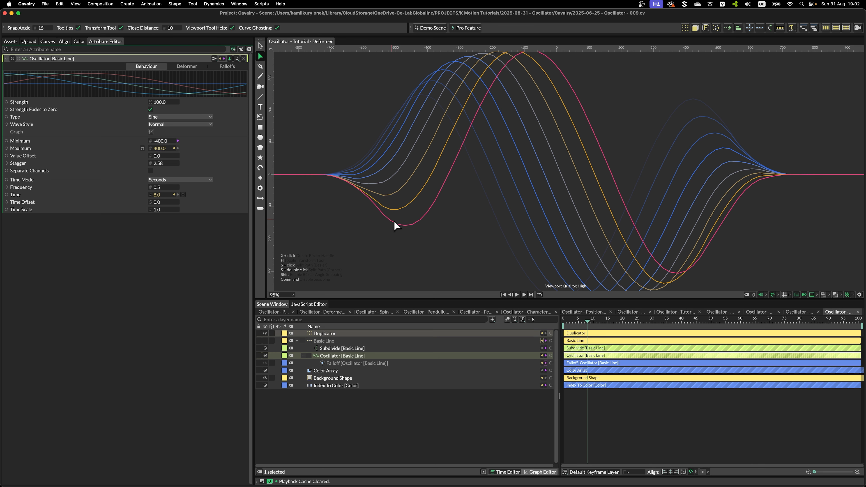
pyautogui.scroll(10, 412, 227)
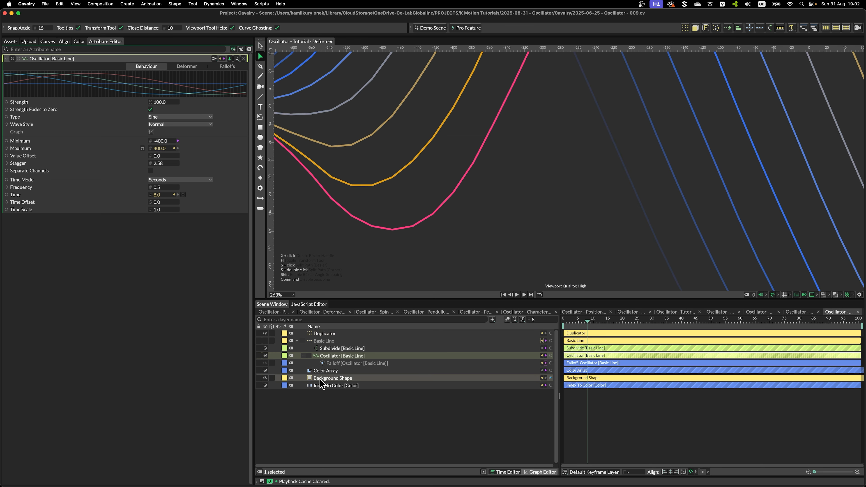
pyautogui.click(339, 348)
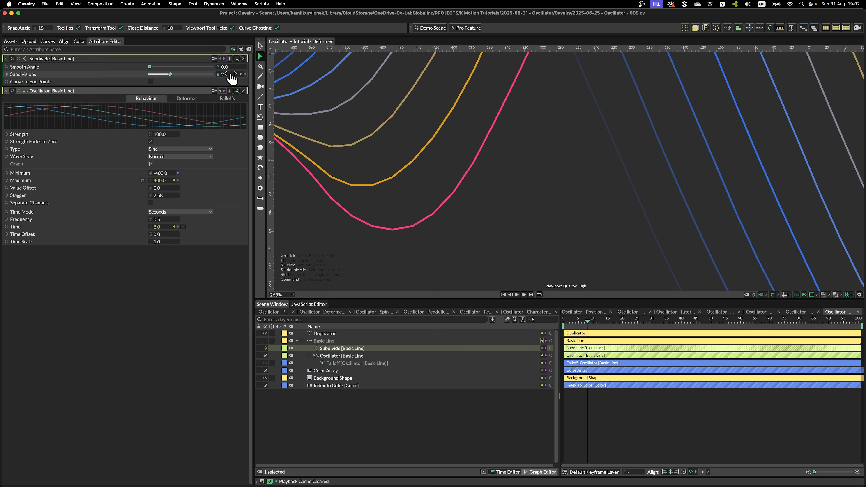
pyautogui.click(231, 74)
pyautogui.write('3')
pyautogui.scroll(-15, 450, 247)
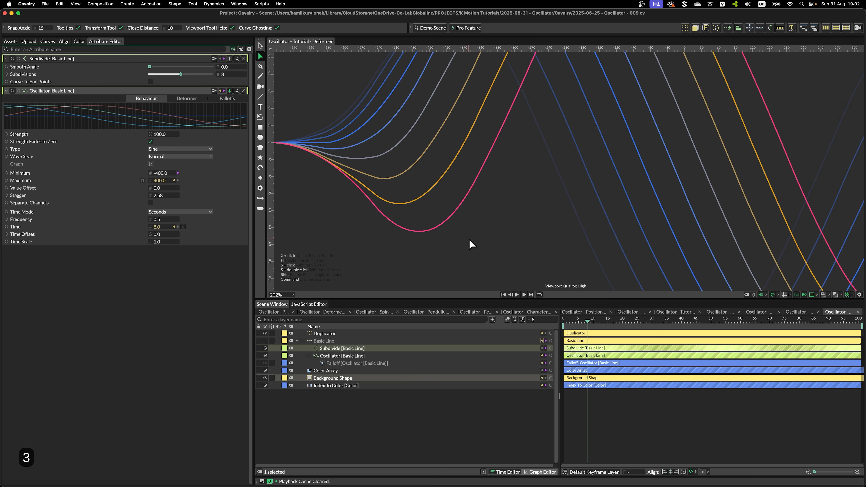
pyautogui.scroll(3, 443, 212)
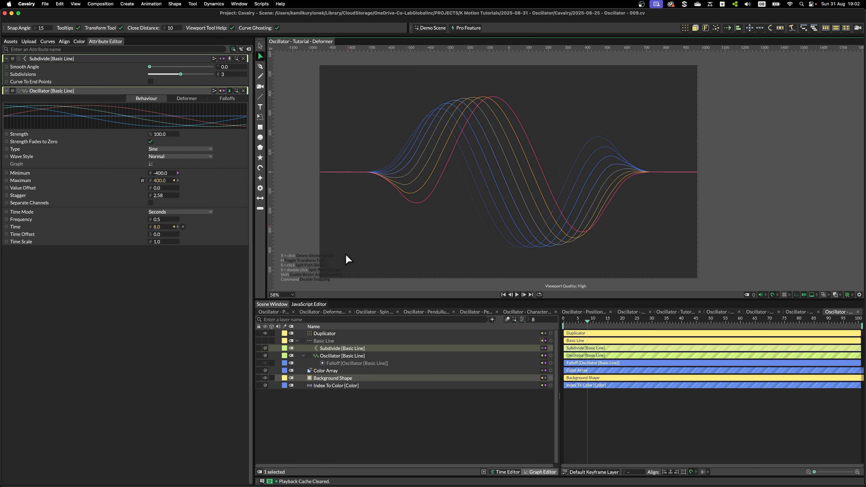
# Rename the Duplicator to Wave and set the Basic Line's Subdivide to 1 Subdivision.
pyautogui.click(333, 385)
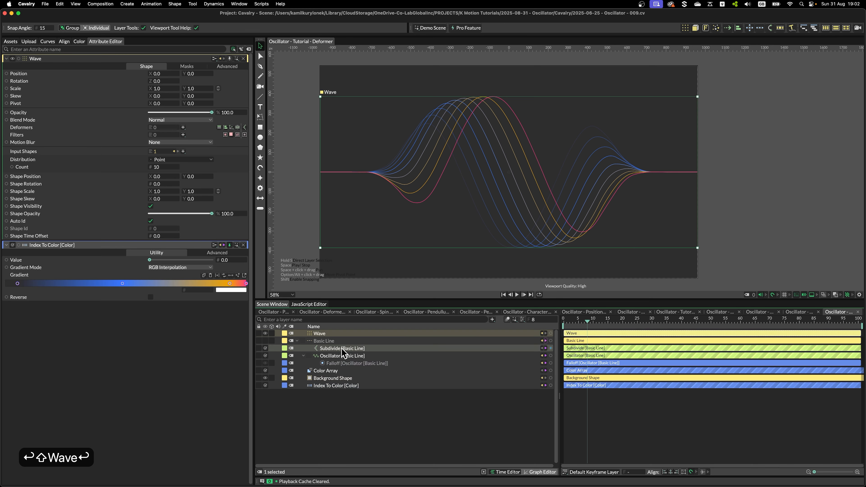
pyautogui.click(333, 348)
pyautogui.doubleClick(228, 75)
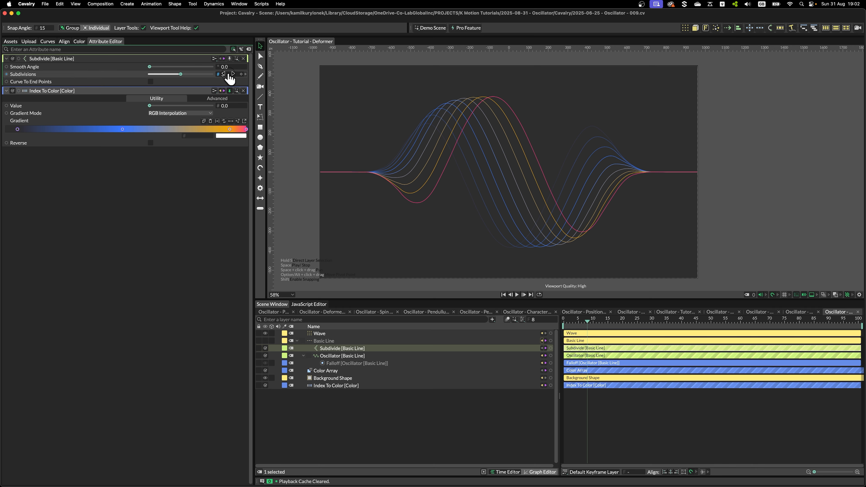
pyautogui.write('1')
pyautogui.click(209, 274)
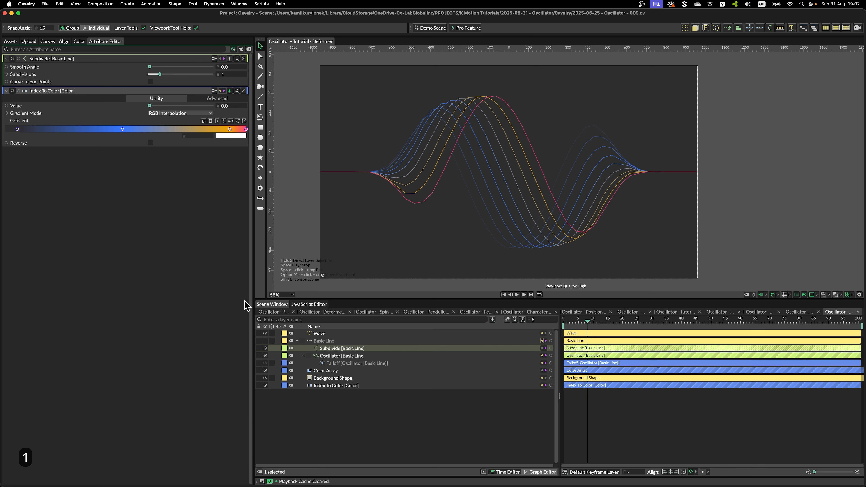
pyautogui.click(243, 91)
# Set the Wave duplicator's Count to 30 and play back the animation.
pyautogui.click(320, 333)
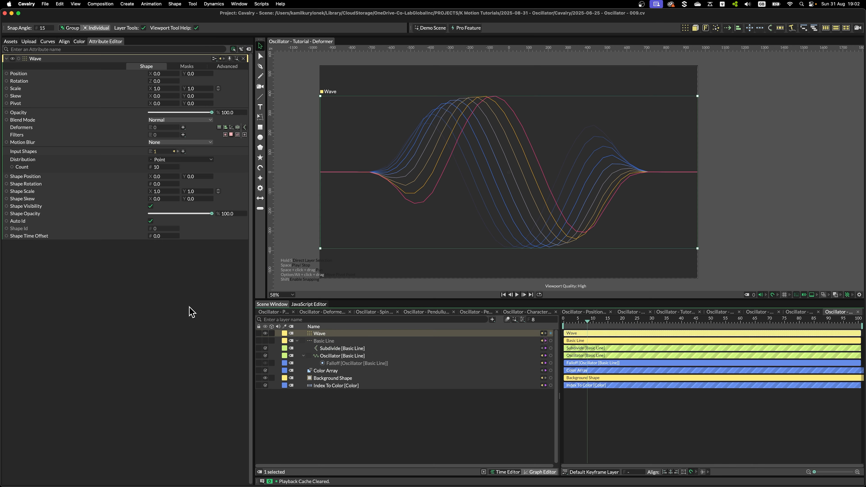
pyautogui.doubleClick(161, 167)
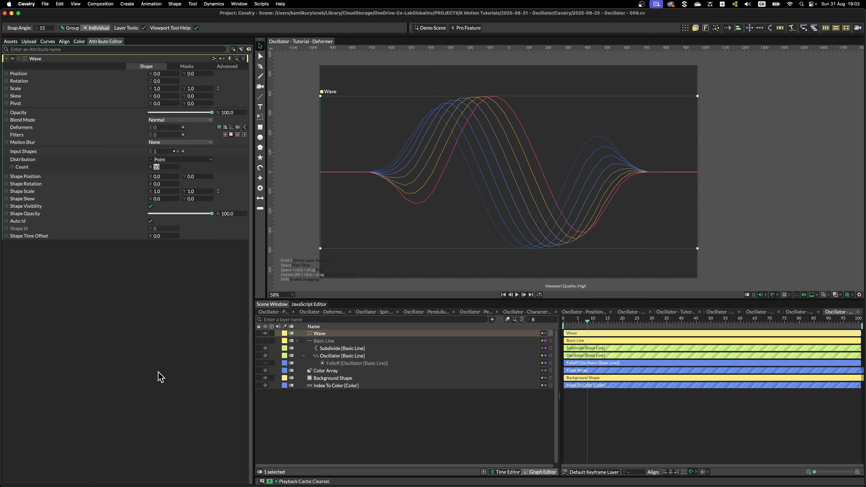
pyautogui.press('Return')
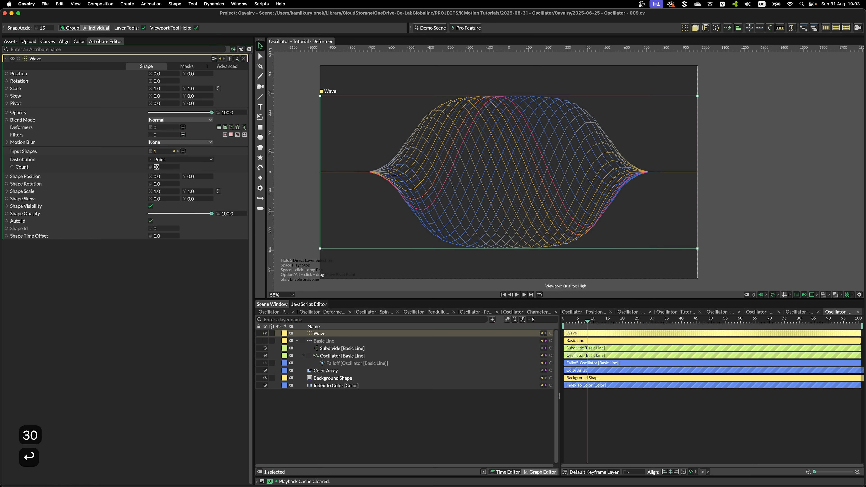
pyautogui.click(405, 408)
pyautogui.press('space')
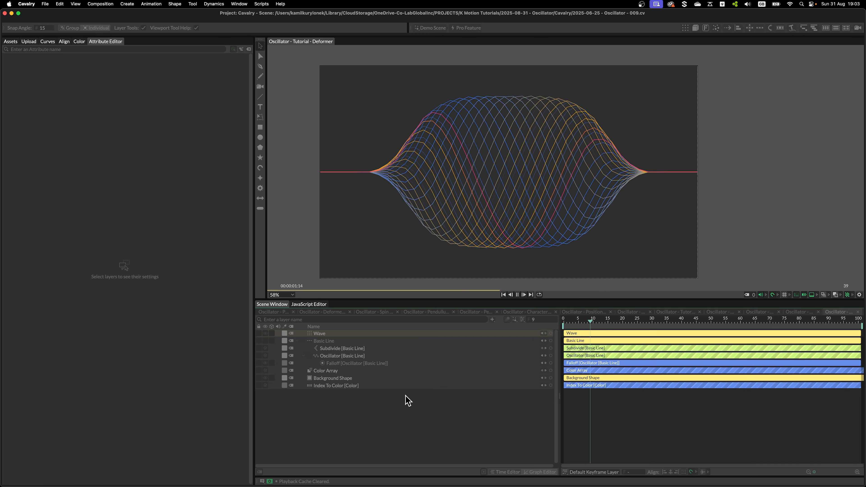
pyautogui.press('space')
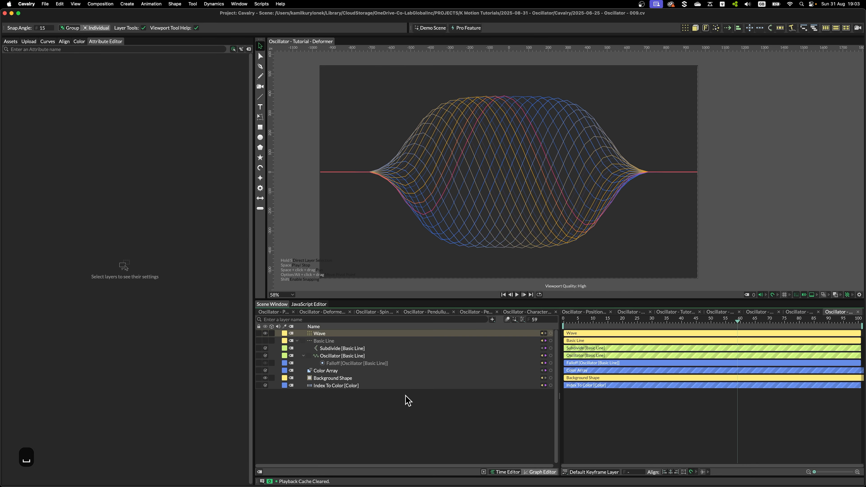
# Set the Oscillator deformer's Stagger to 1, preview the wave and save the scene.
pyautogui.click(342, 355)
pyautogui.moveTo(161, 164); pyautogui.dragTo(117, 173)
pyautogui.press('Return')
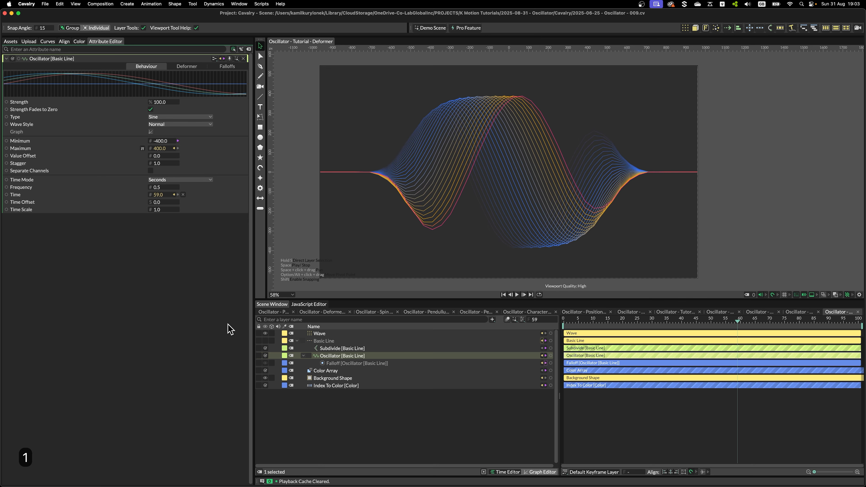
pyautogui.press('space')
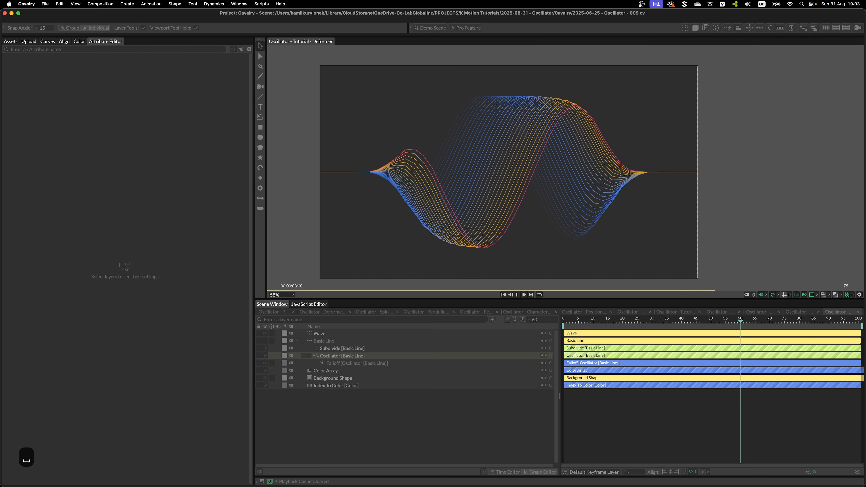
pyautogui.press('space')
pyautogui.press('super+s')
# In the Oscillator - Spin Around composition, set the Oscillator Snake's Count to 100 and play it back.
pyautogui.click(12, 42)
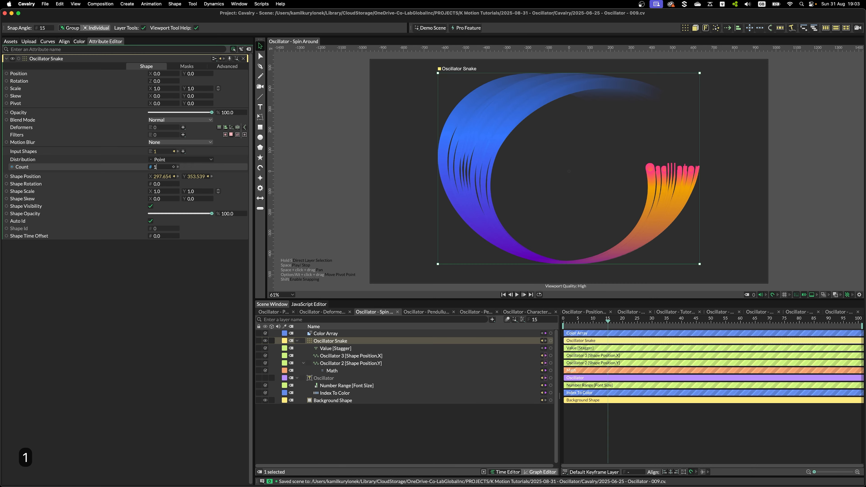
pyautogui.press('Return')
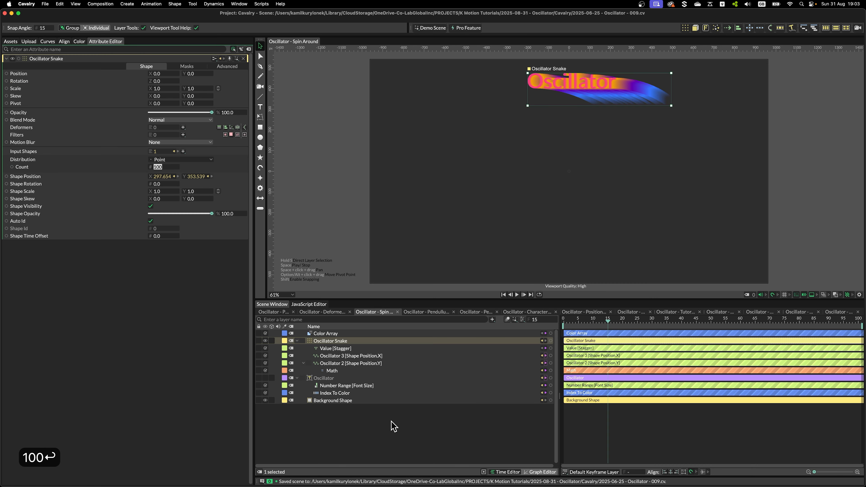
pyautogui.press('space')
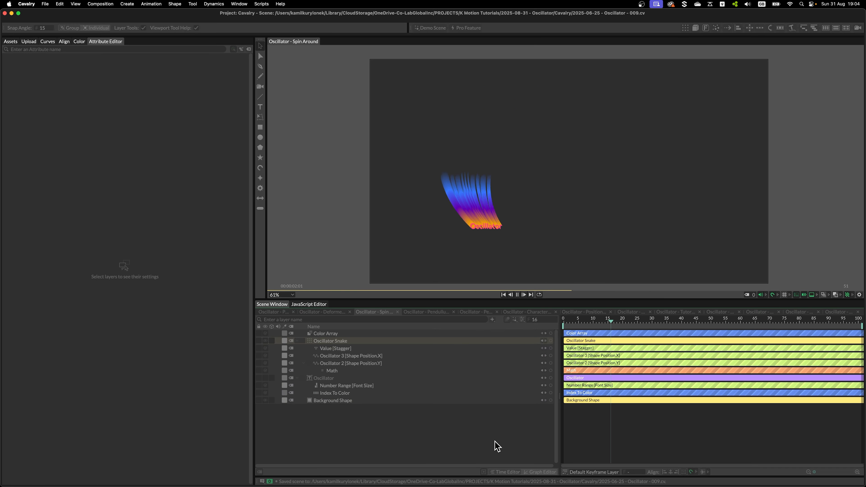
pyautogui.press('space')
# Scrub to the end of the timeline, set the Oscillator Snake's Count to 300 and play back the animation.
pyautogui.moveTo(631, 322); pyautogui.dragTo(859, 312)
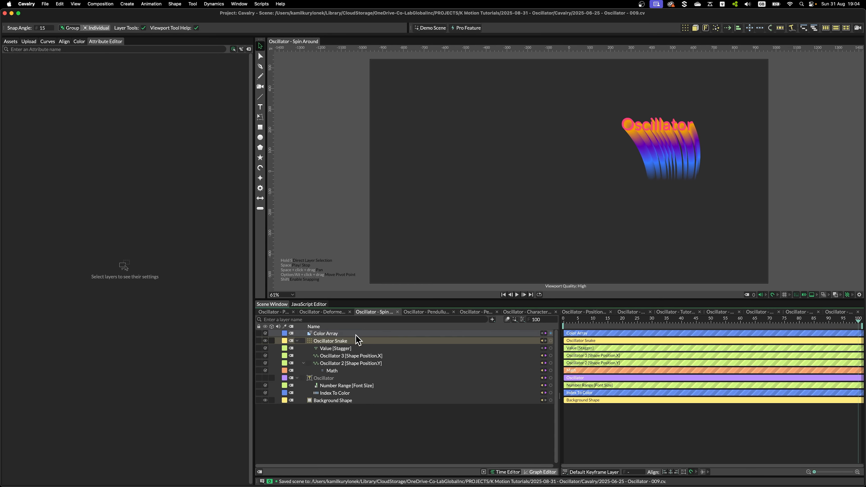
pyautogui.click(354, 378)
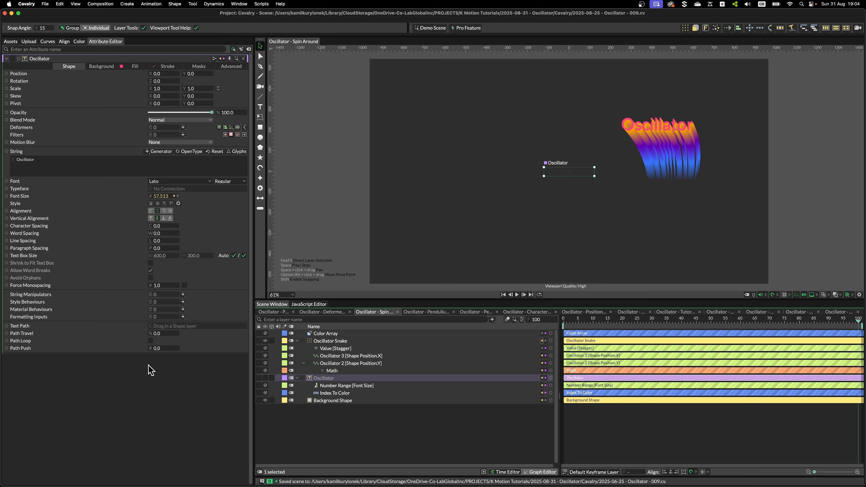
pyautogui.click(341, 341)
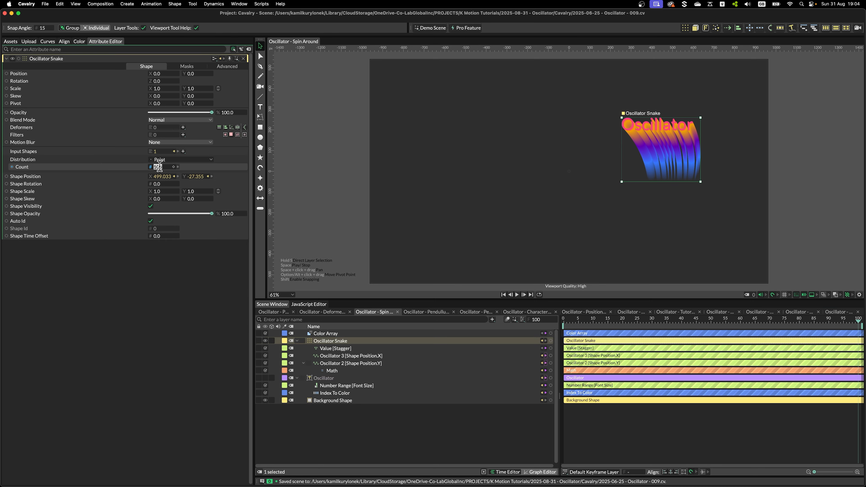
pyautogui.write('300')
pyautogui.press('Return')
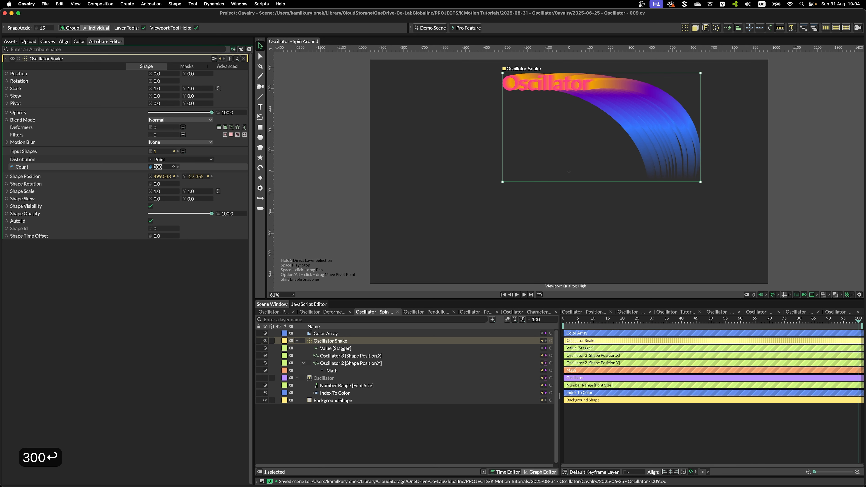
pyautogui.click(394, 433)
pyautogui.press('space')
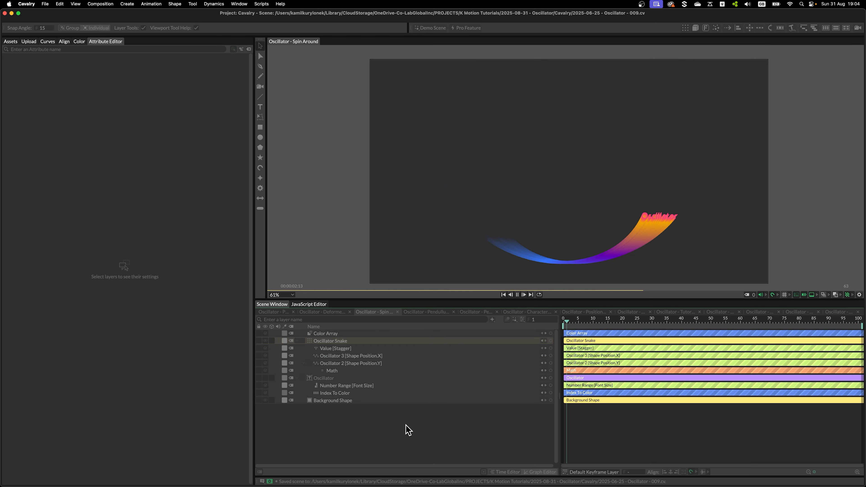
pyautogui.press('space')
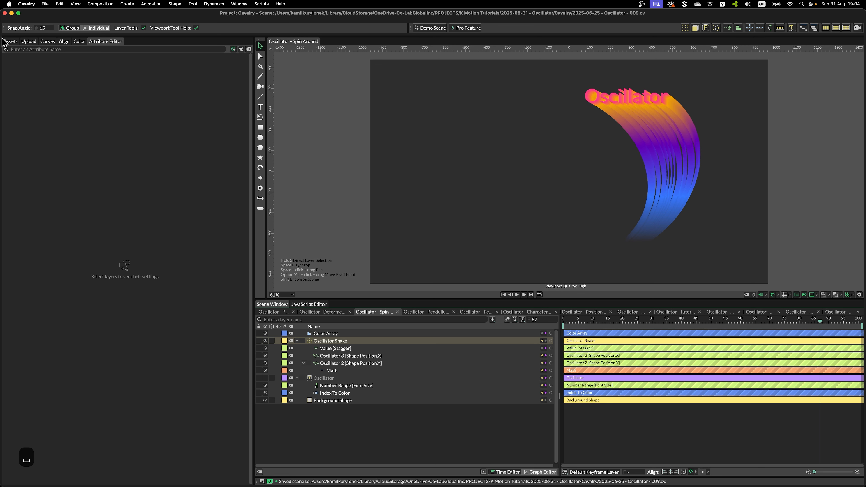
# Open the Oscillator - Pendullum Snake composition, play it back and expand the Pendulum Snake layer.
pyautogui.click(8, 41)
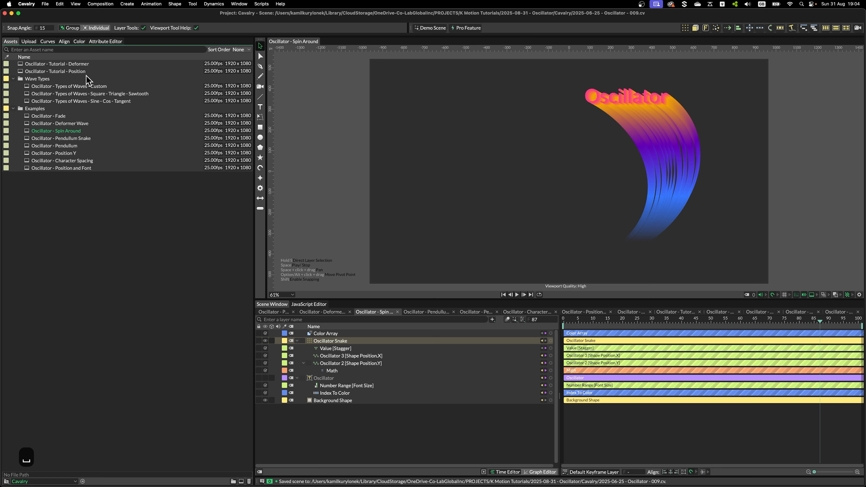
pyautogui.doubleClick(76, 139)
pyautogui.press('space')
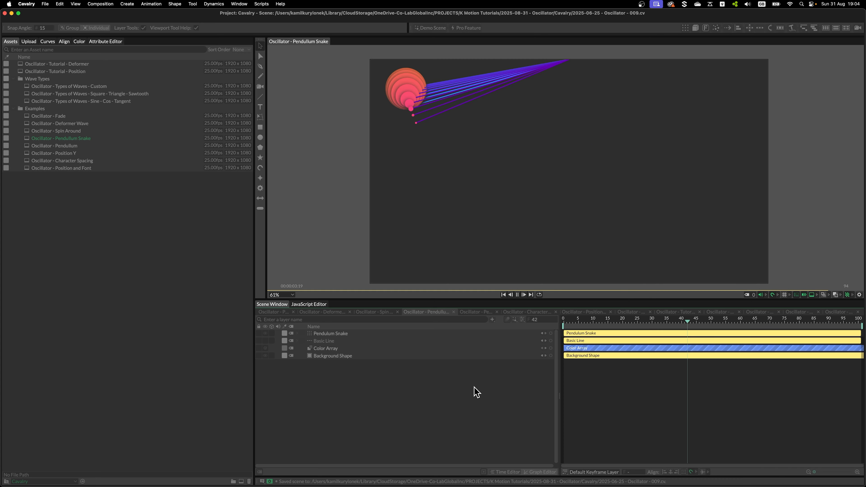
pyautogui.press('space')
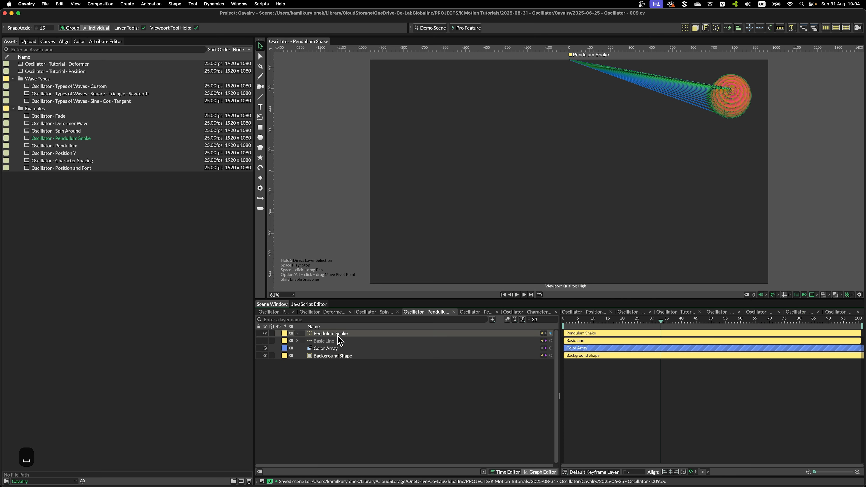
pyautogui.click(298, 333)
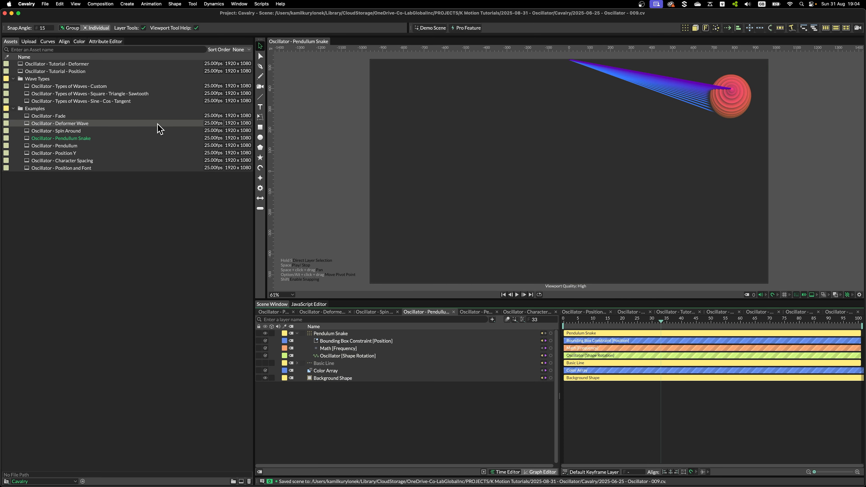
# Open the Oscillator - Pendullum composition and play back its animation.
pyautogui.doubleClick(97, 147)
pyautogui.press('space')
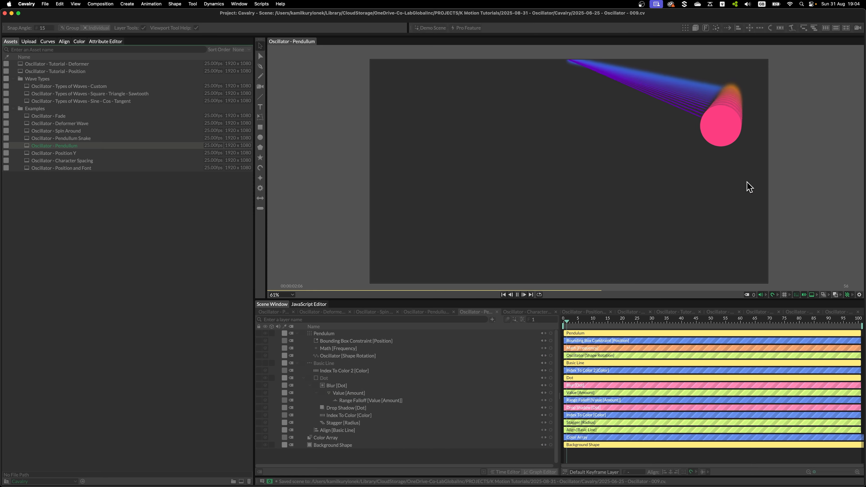
pyautogui.press('space')
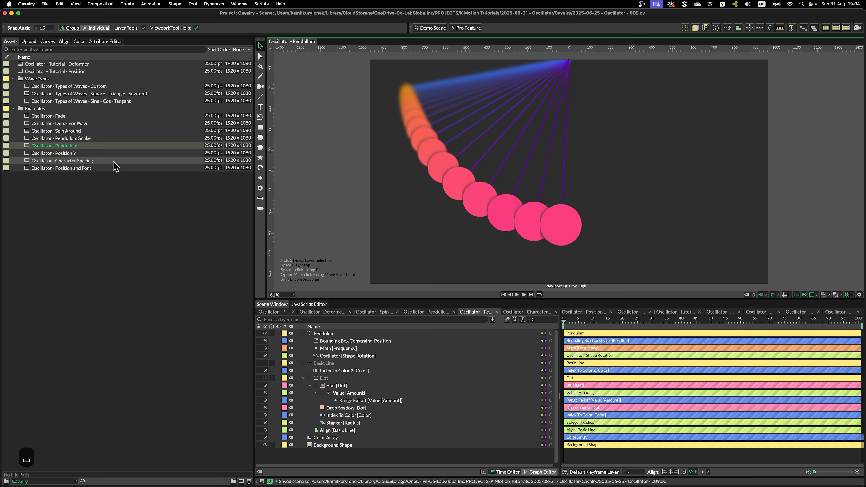